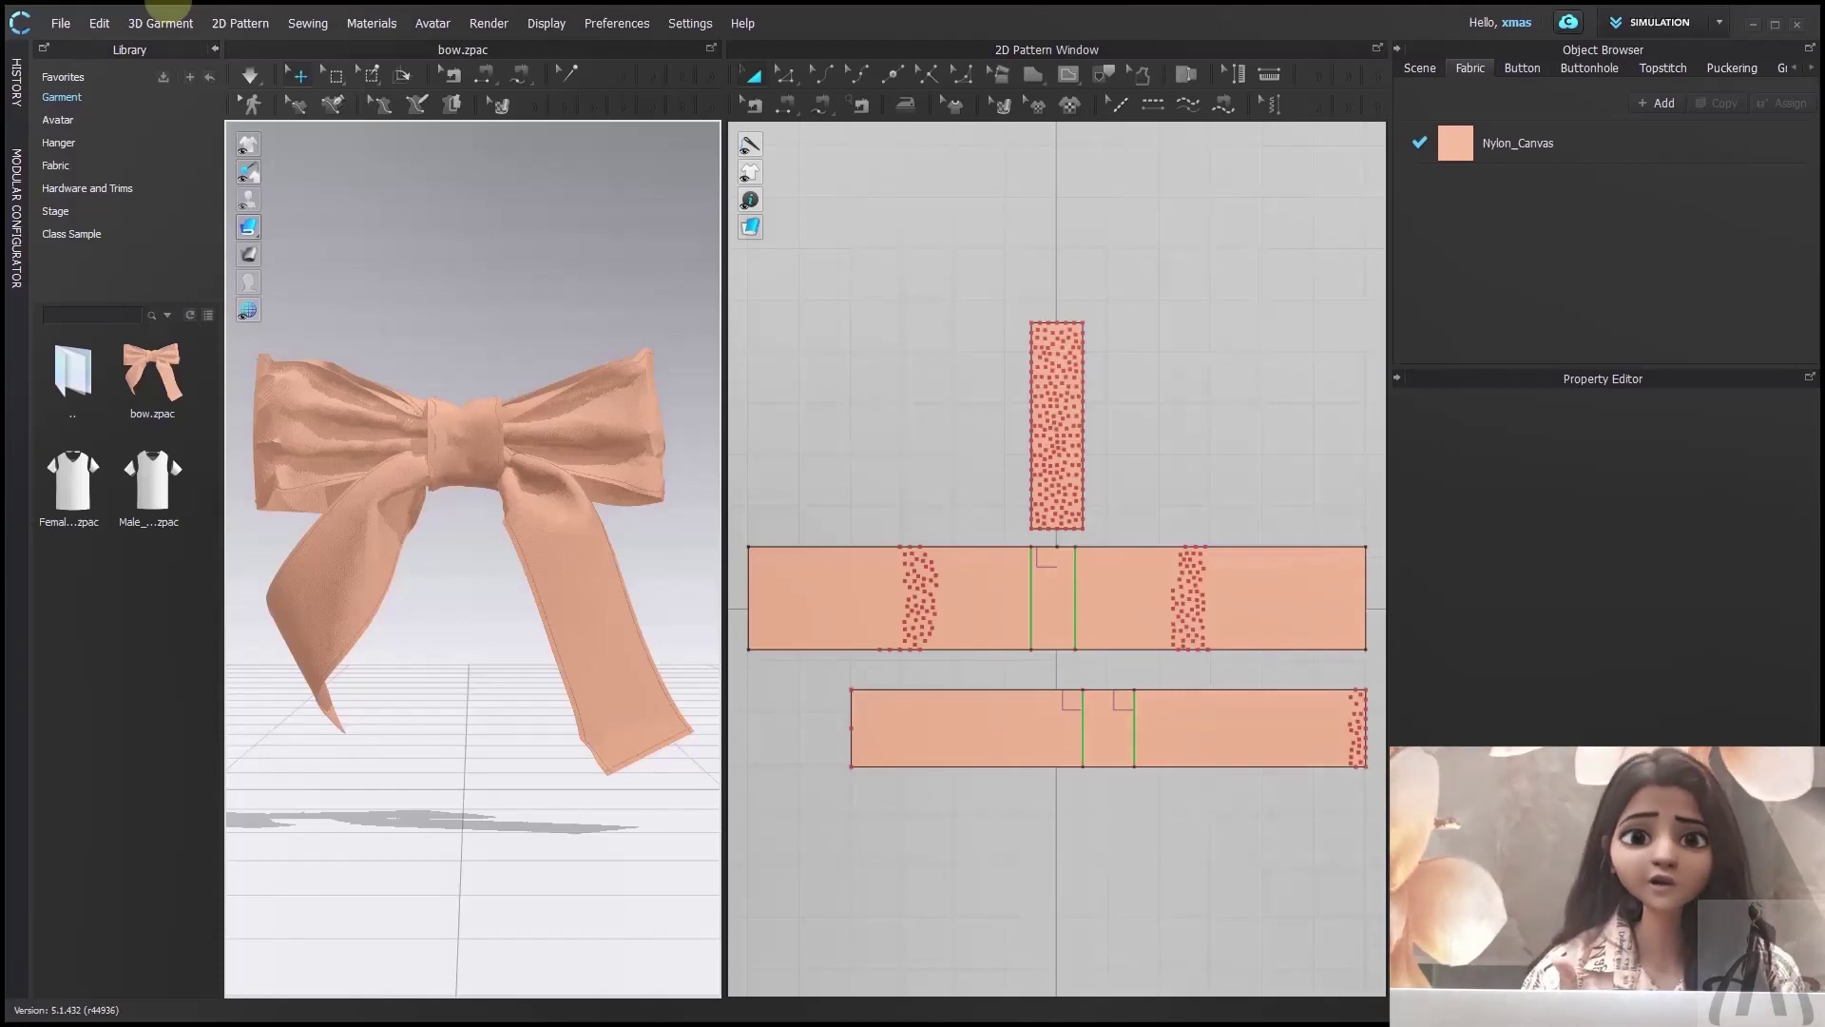
Add the image photo_2022-09-07_12-21-09.jpg as a graphic 4.000 in wide on the left part of the long middle pattern piece
left_click(1074, 114)
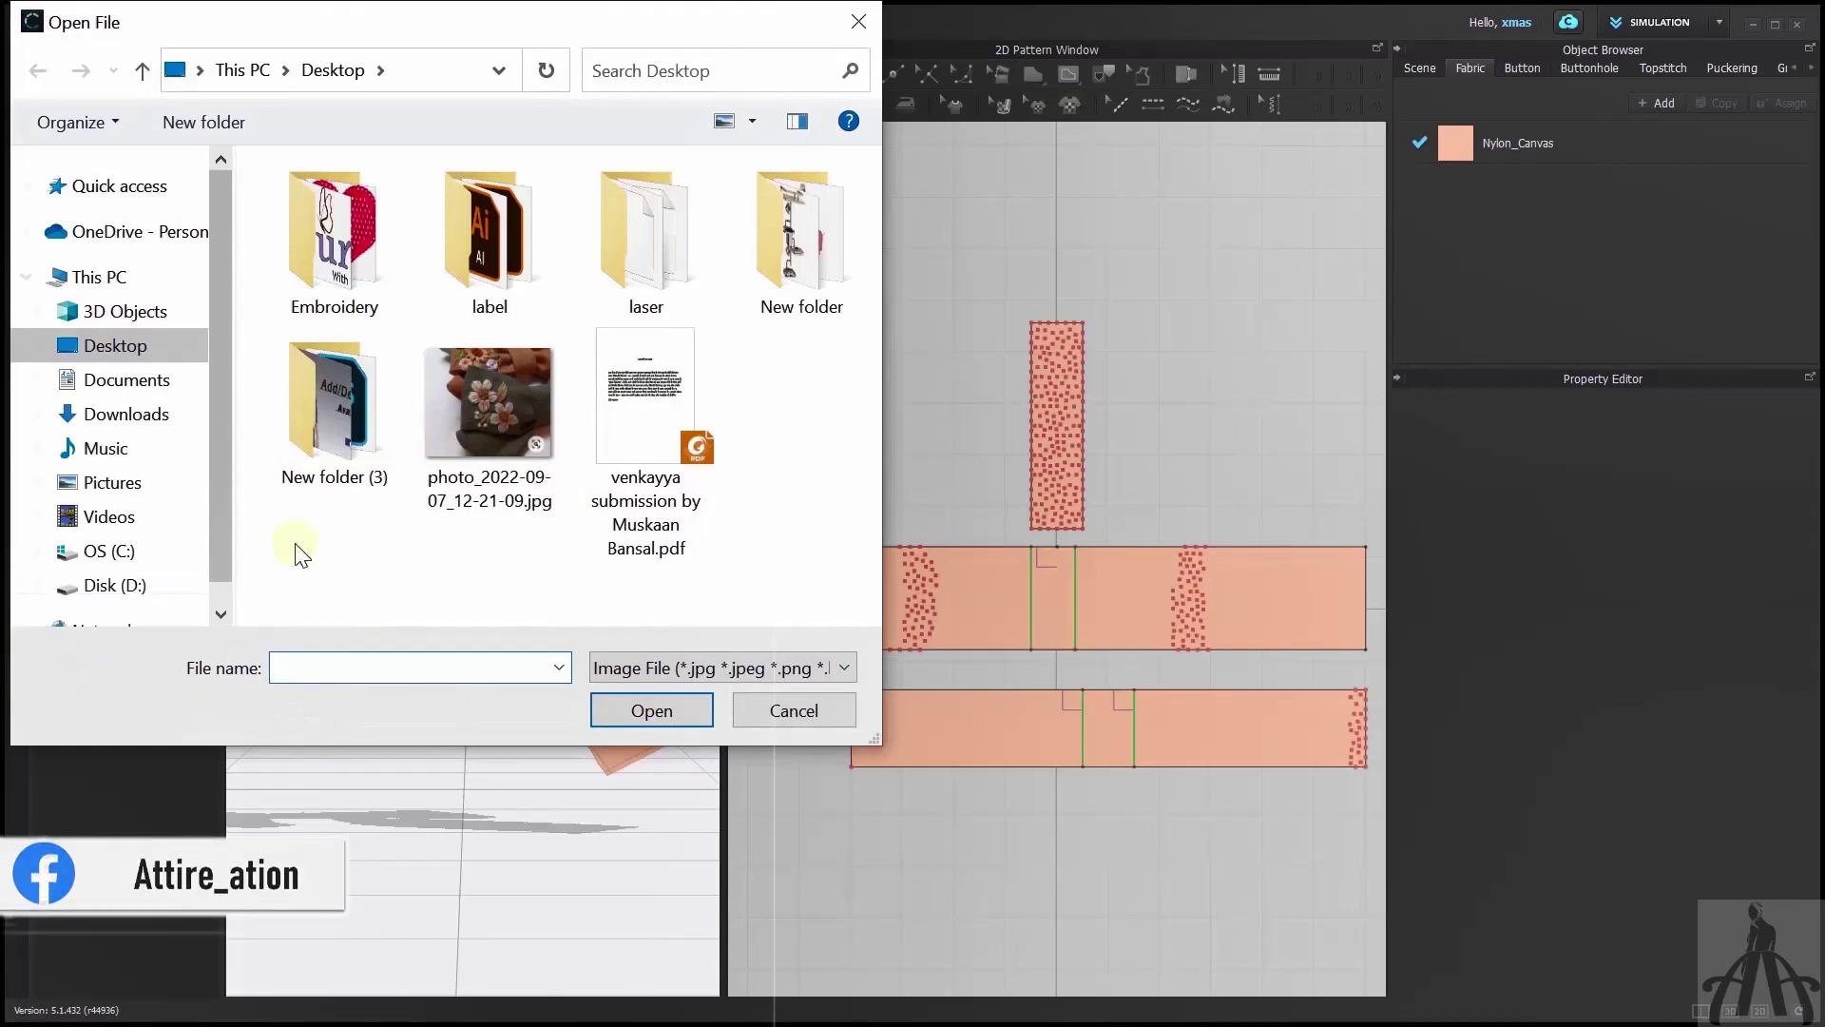
left_click(433, 439)
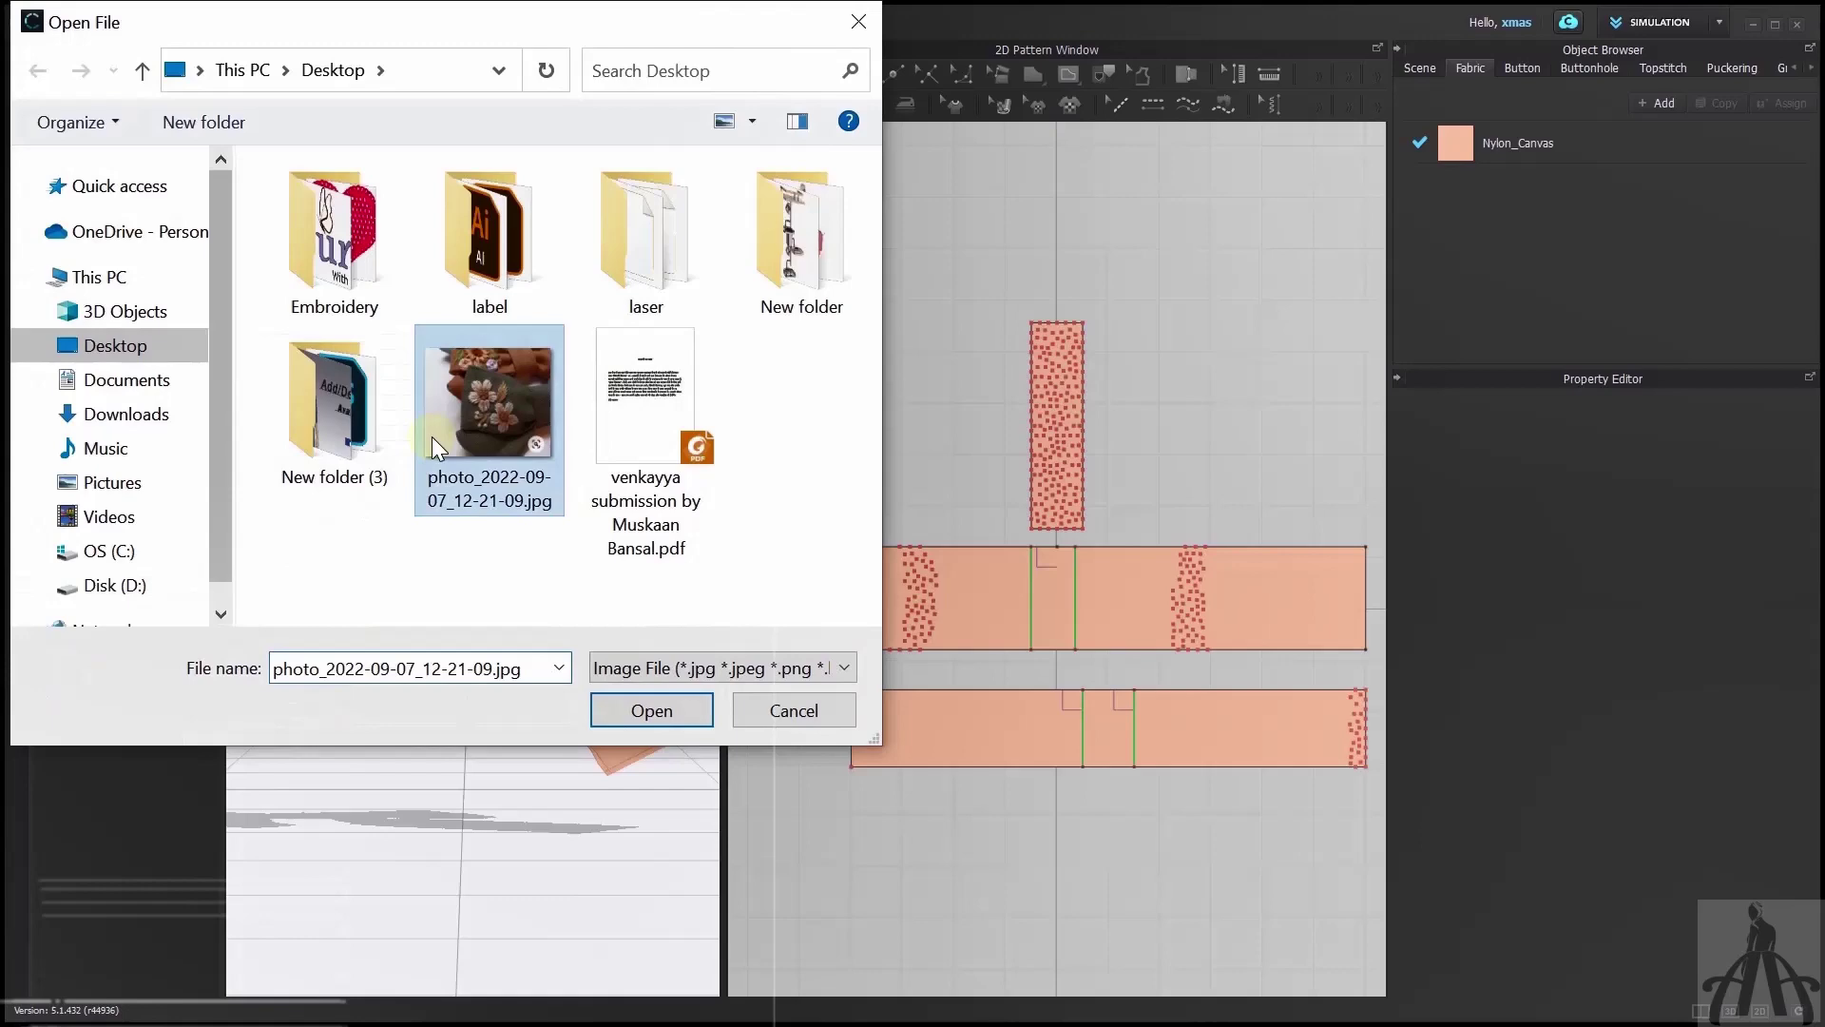
left_click(642, 711)
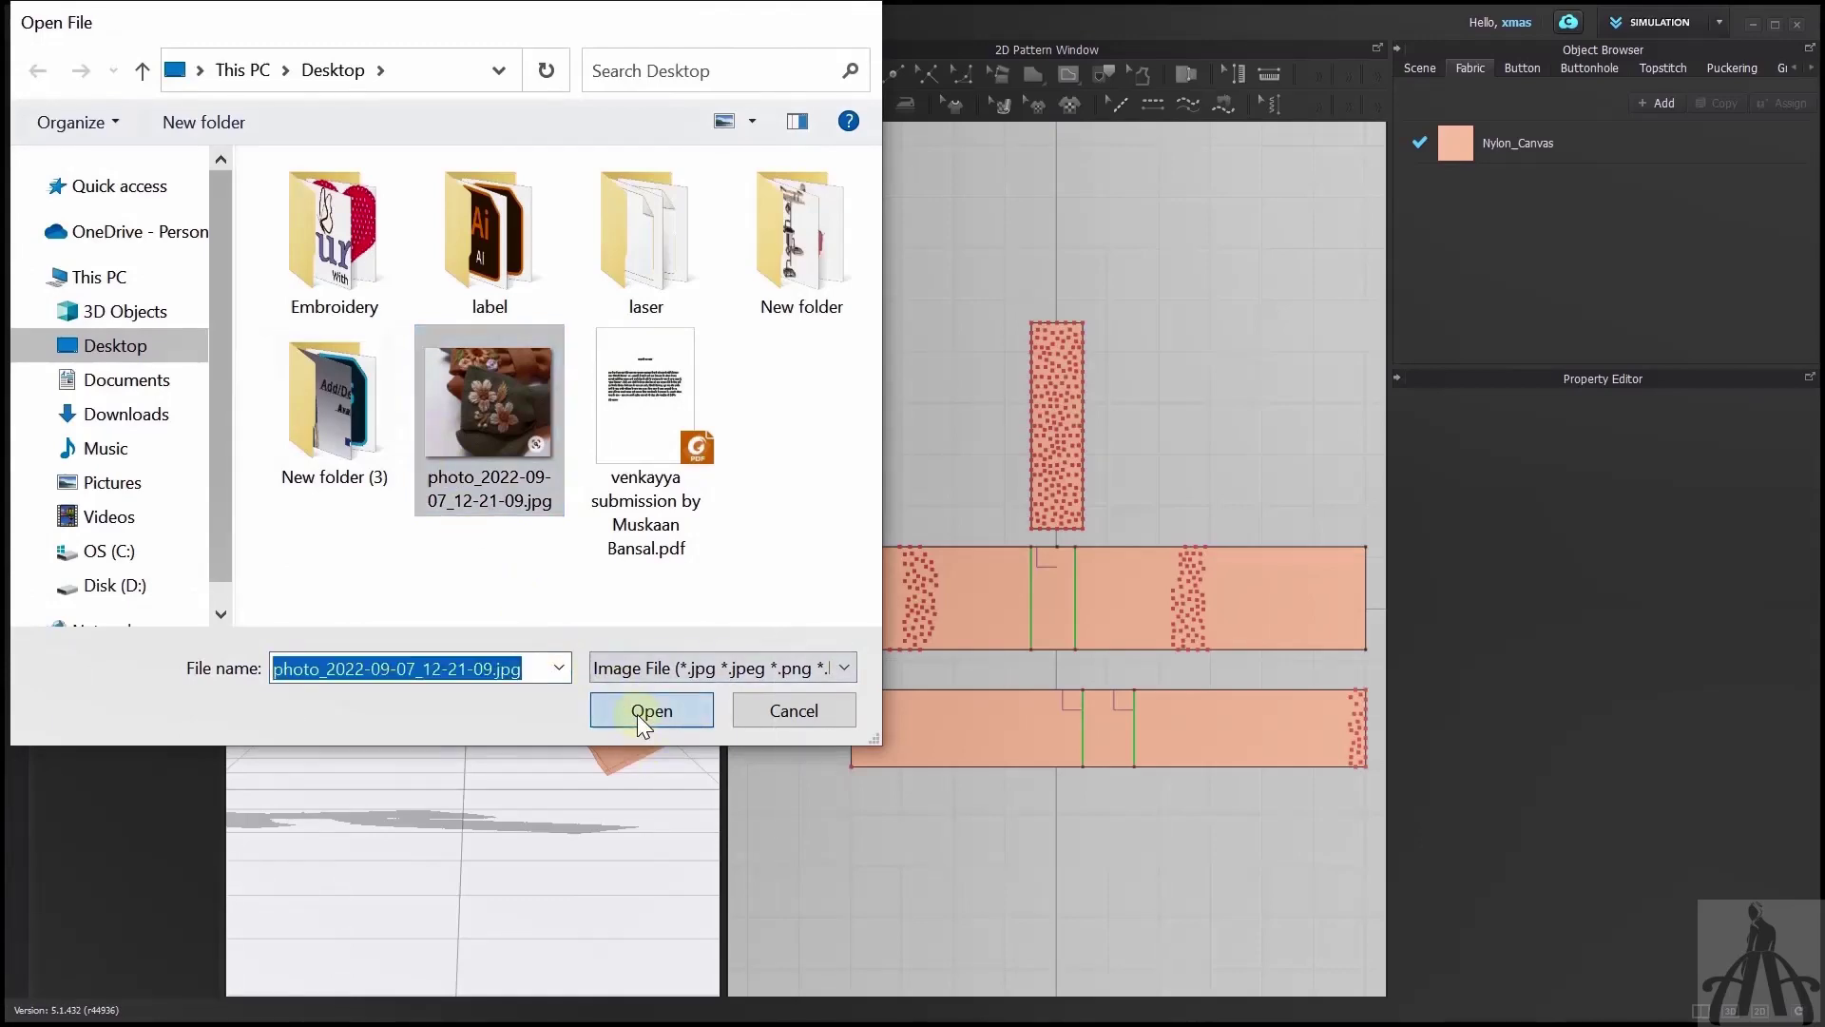
left_click(884, 584)
left_click(971, 605)
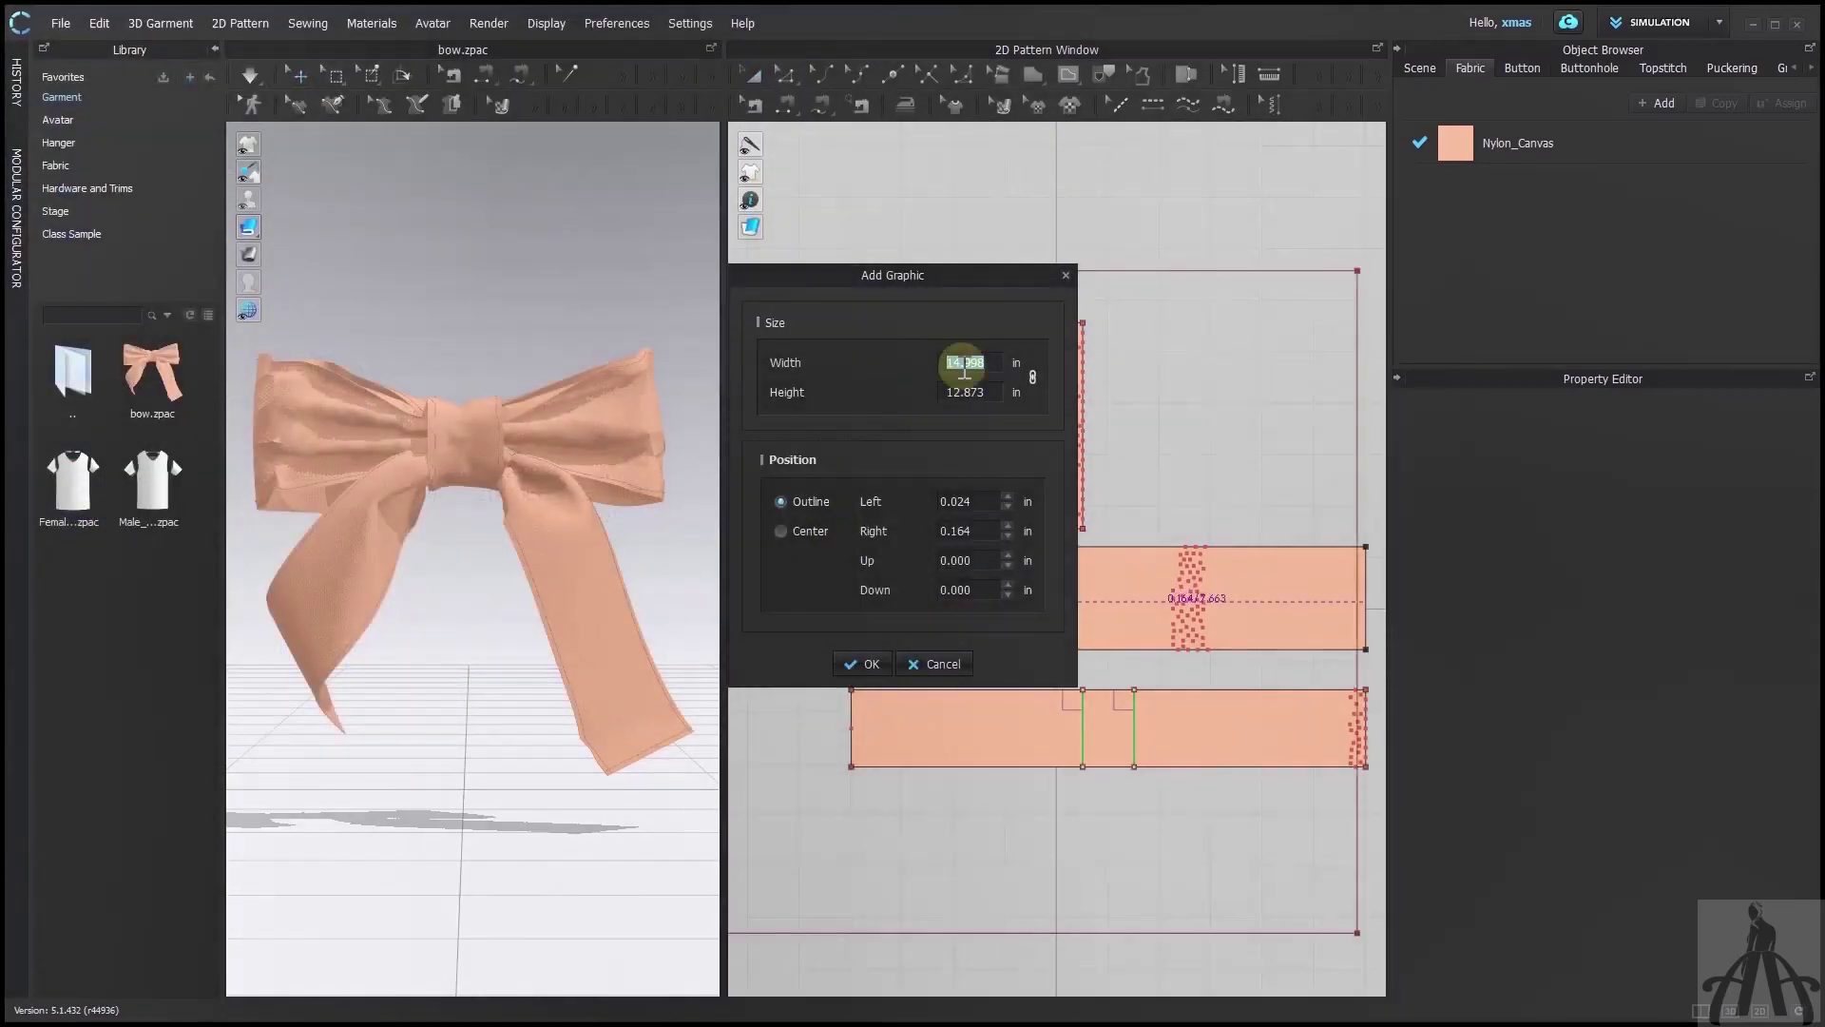
left_click_drag(1021, 285, 711, 305)
left_click(597, 695)
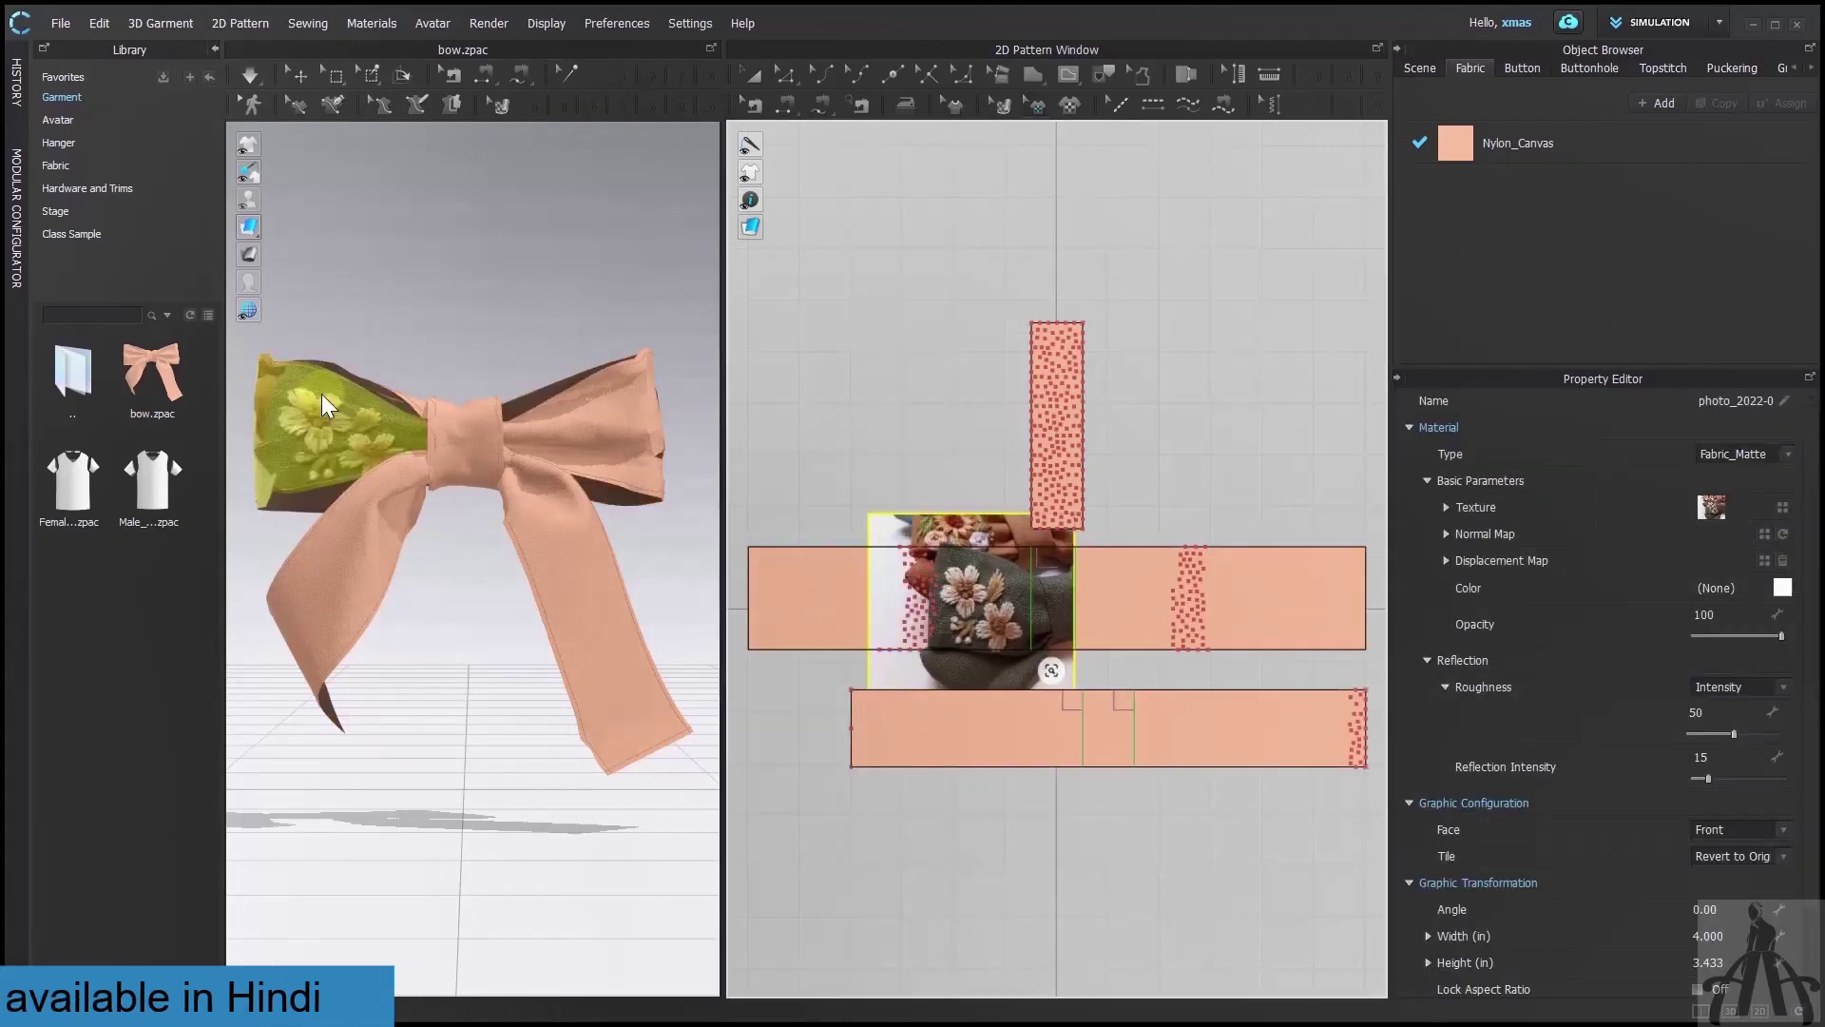
Scale the photo graphic down to 3.850 in wide and shift it so the embroidered flowers sit within the bow piece
scroll(314, 418, "up", 5)
middle_click_drag(313, 418, 578, 644)
scroll(578, 644, "up", 3)
right_click_drag(578, 644, 882, 601)
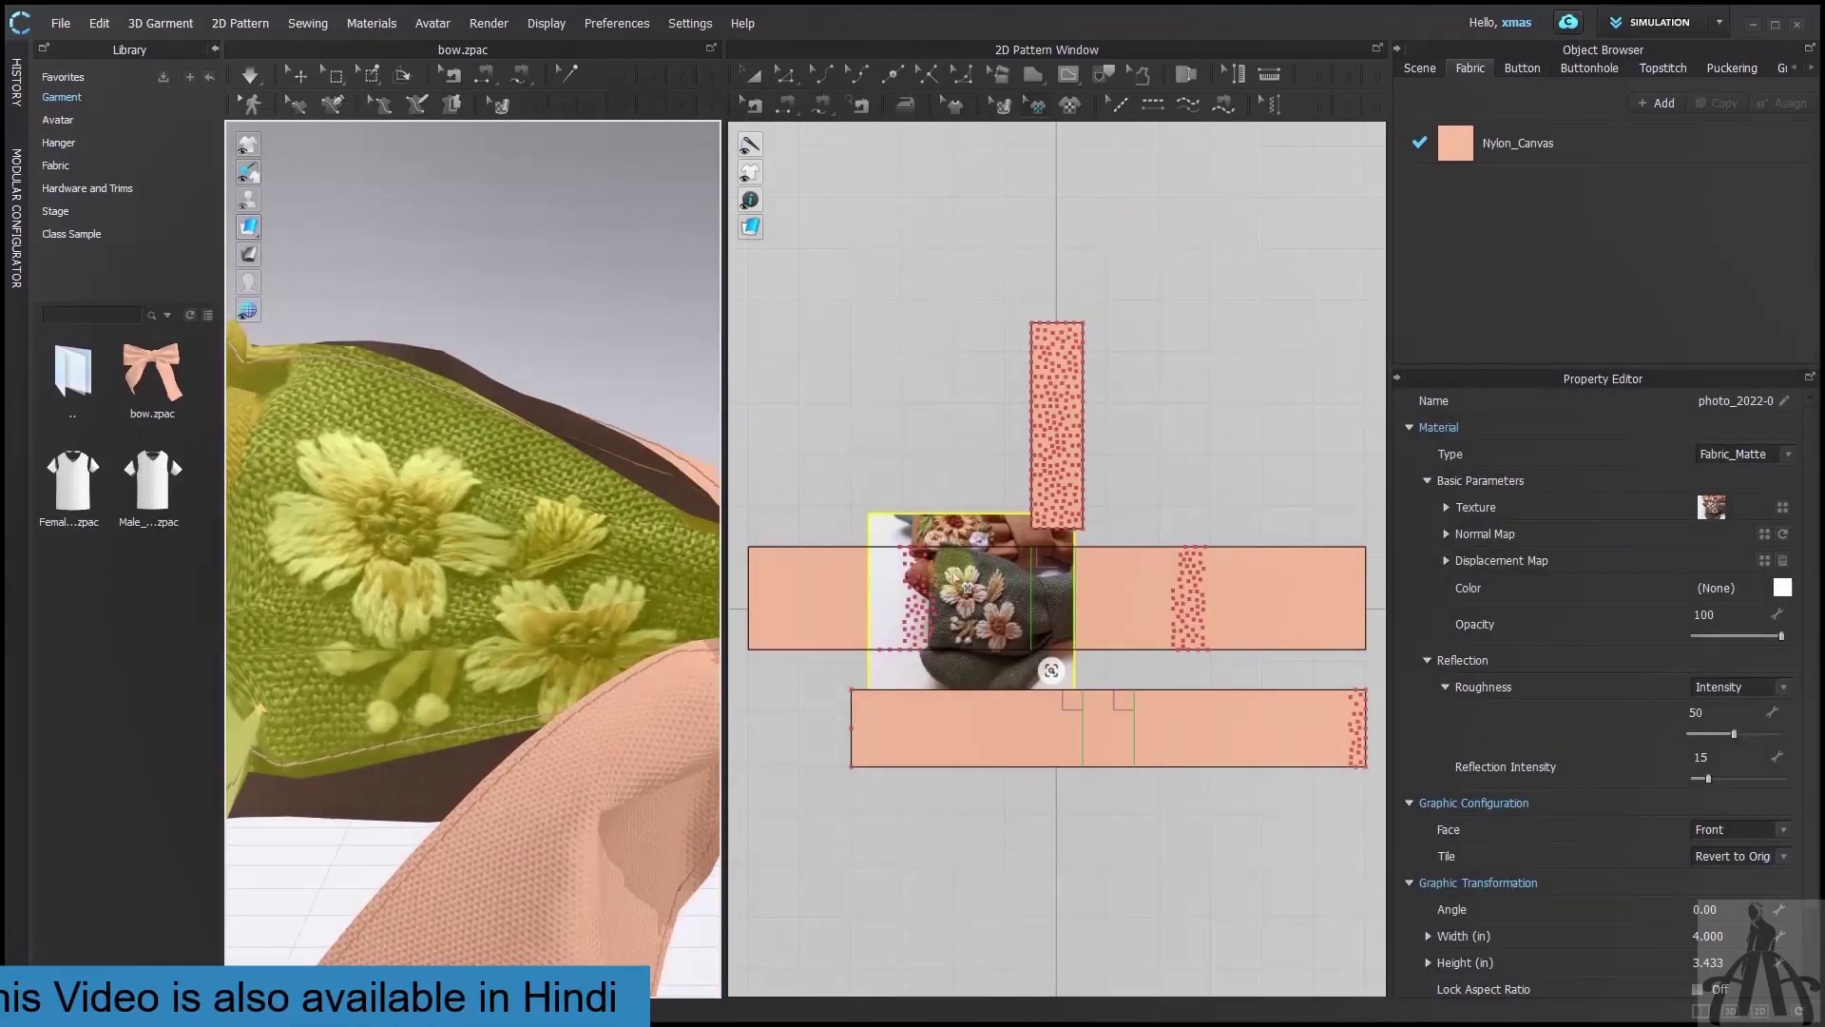
scroll(948, 575, "up", 3)
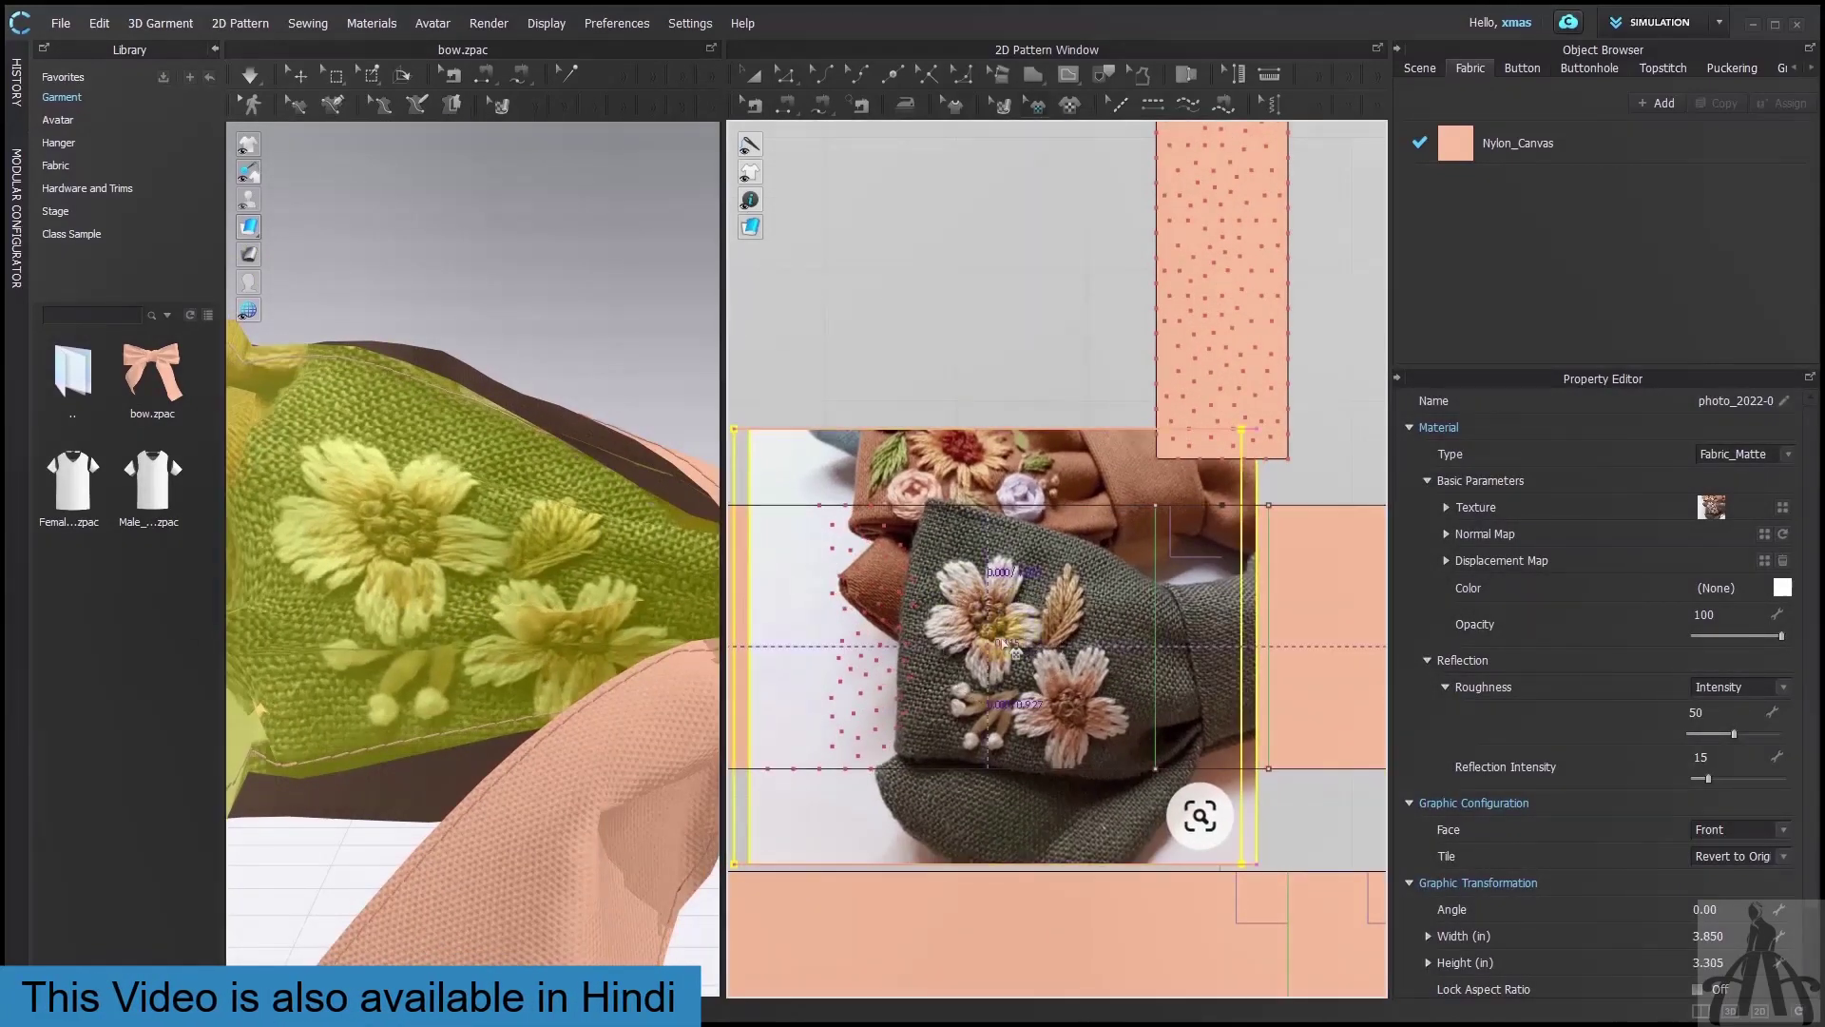
left_click_drag(1019, 646, 1004, 646)
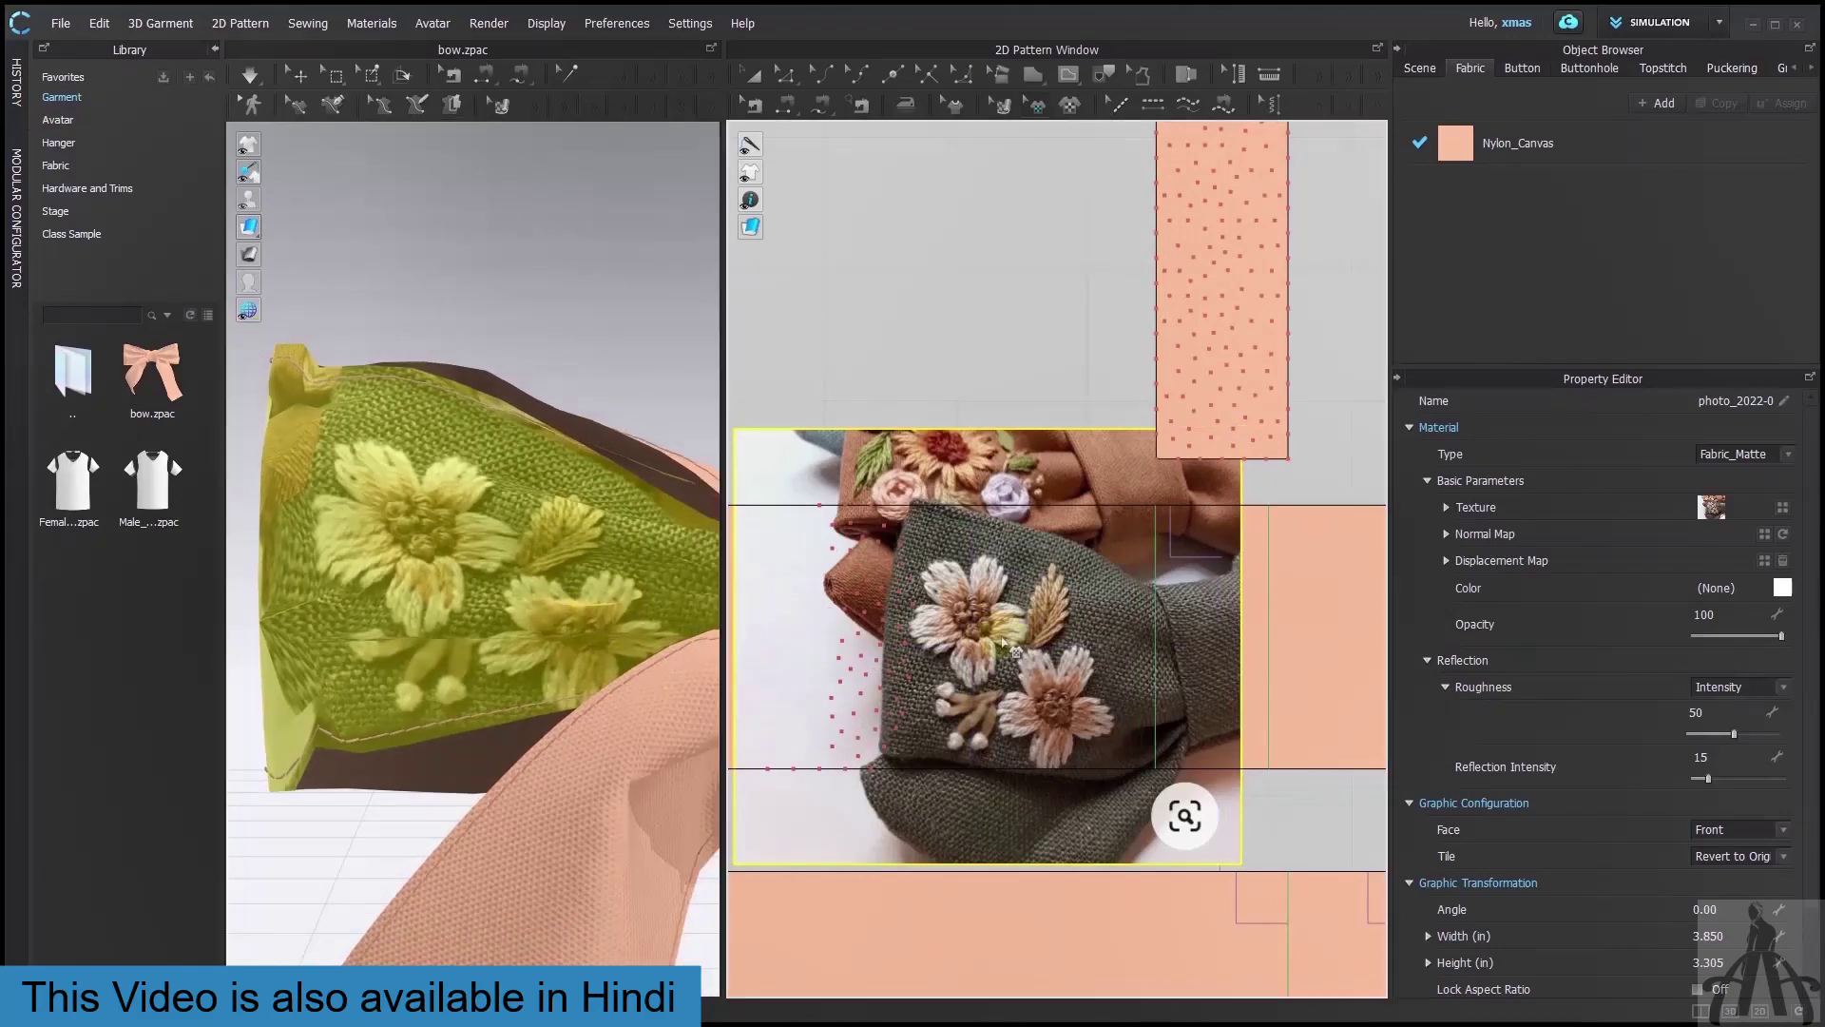
right_click(998, 622)
left_click(1000, 610)
key("Up")
key("Up")
key("Down")
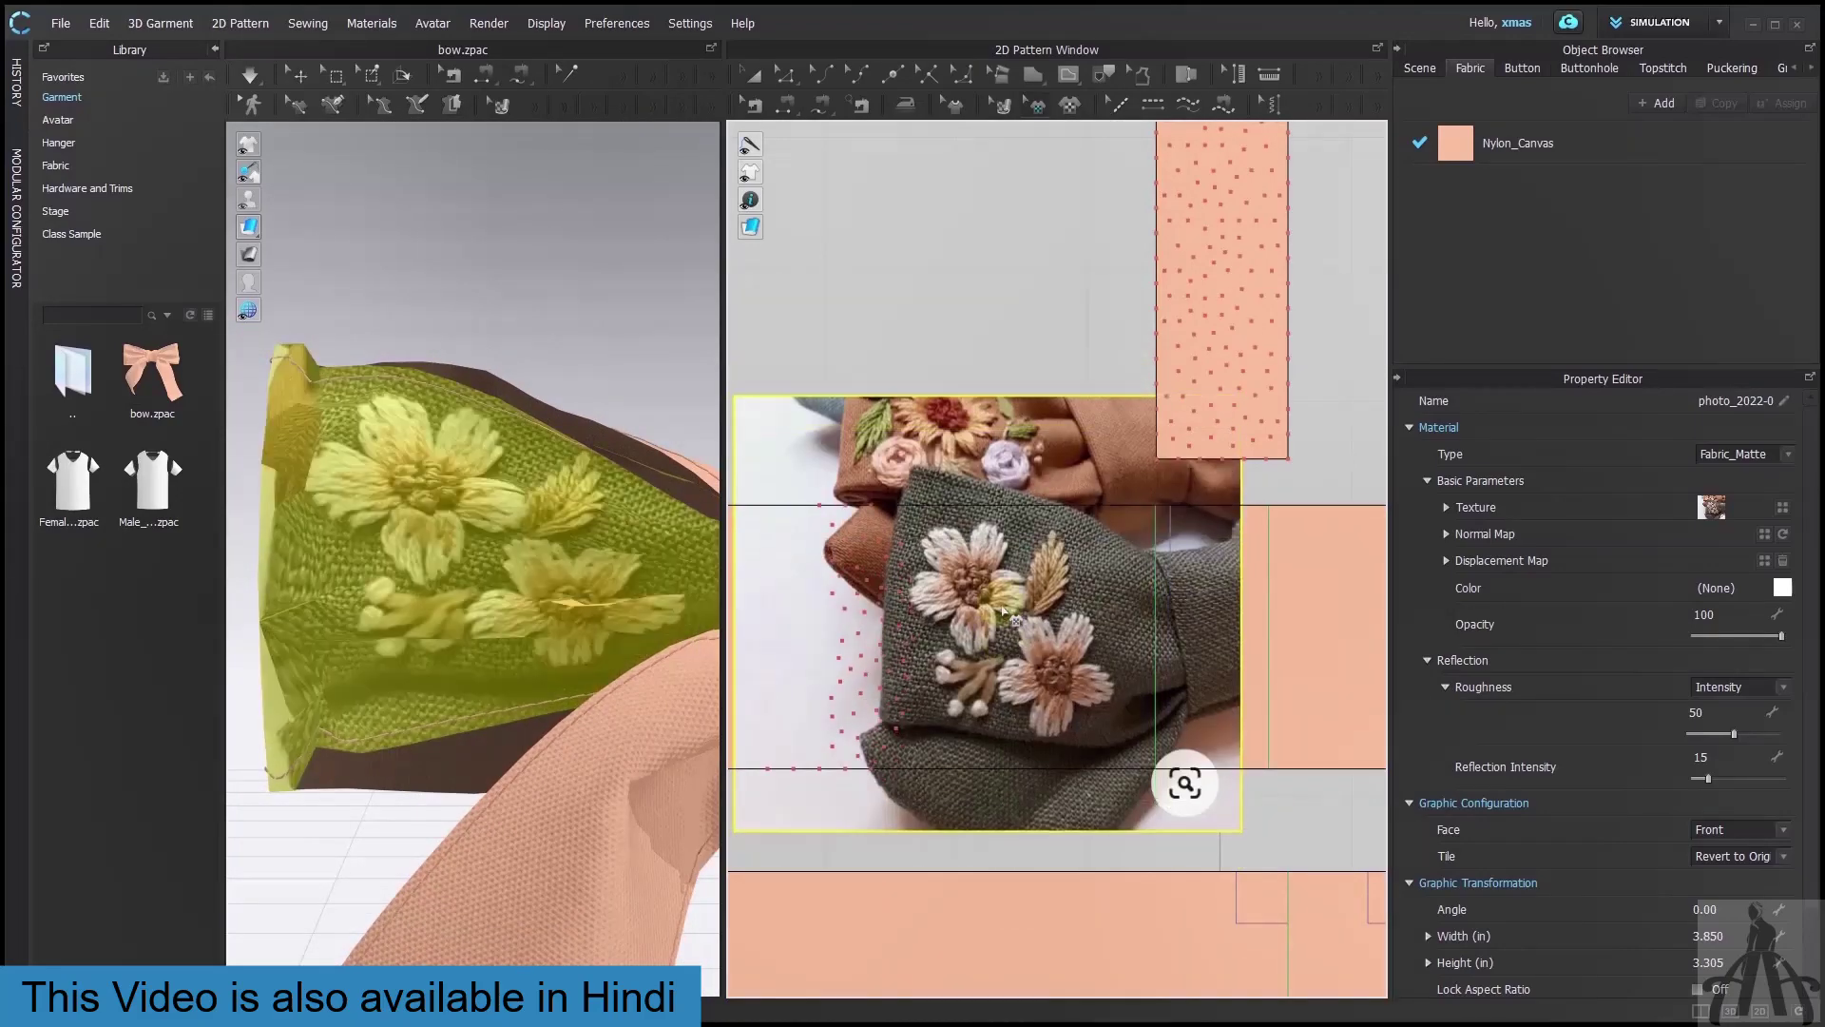
Trace the lower petal of the left flower with five fanned internal lines, about 0.23 to 0.39 in long
scroll(974, 629, "up", 5)
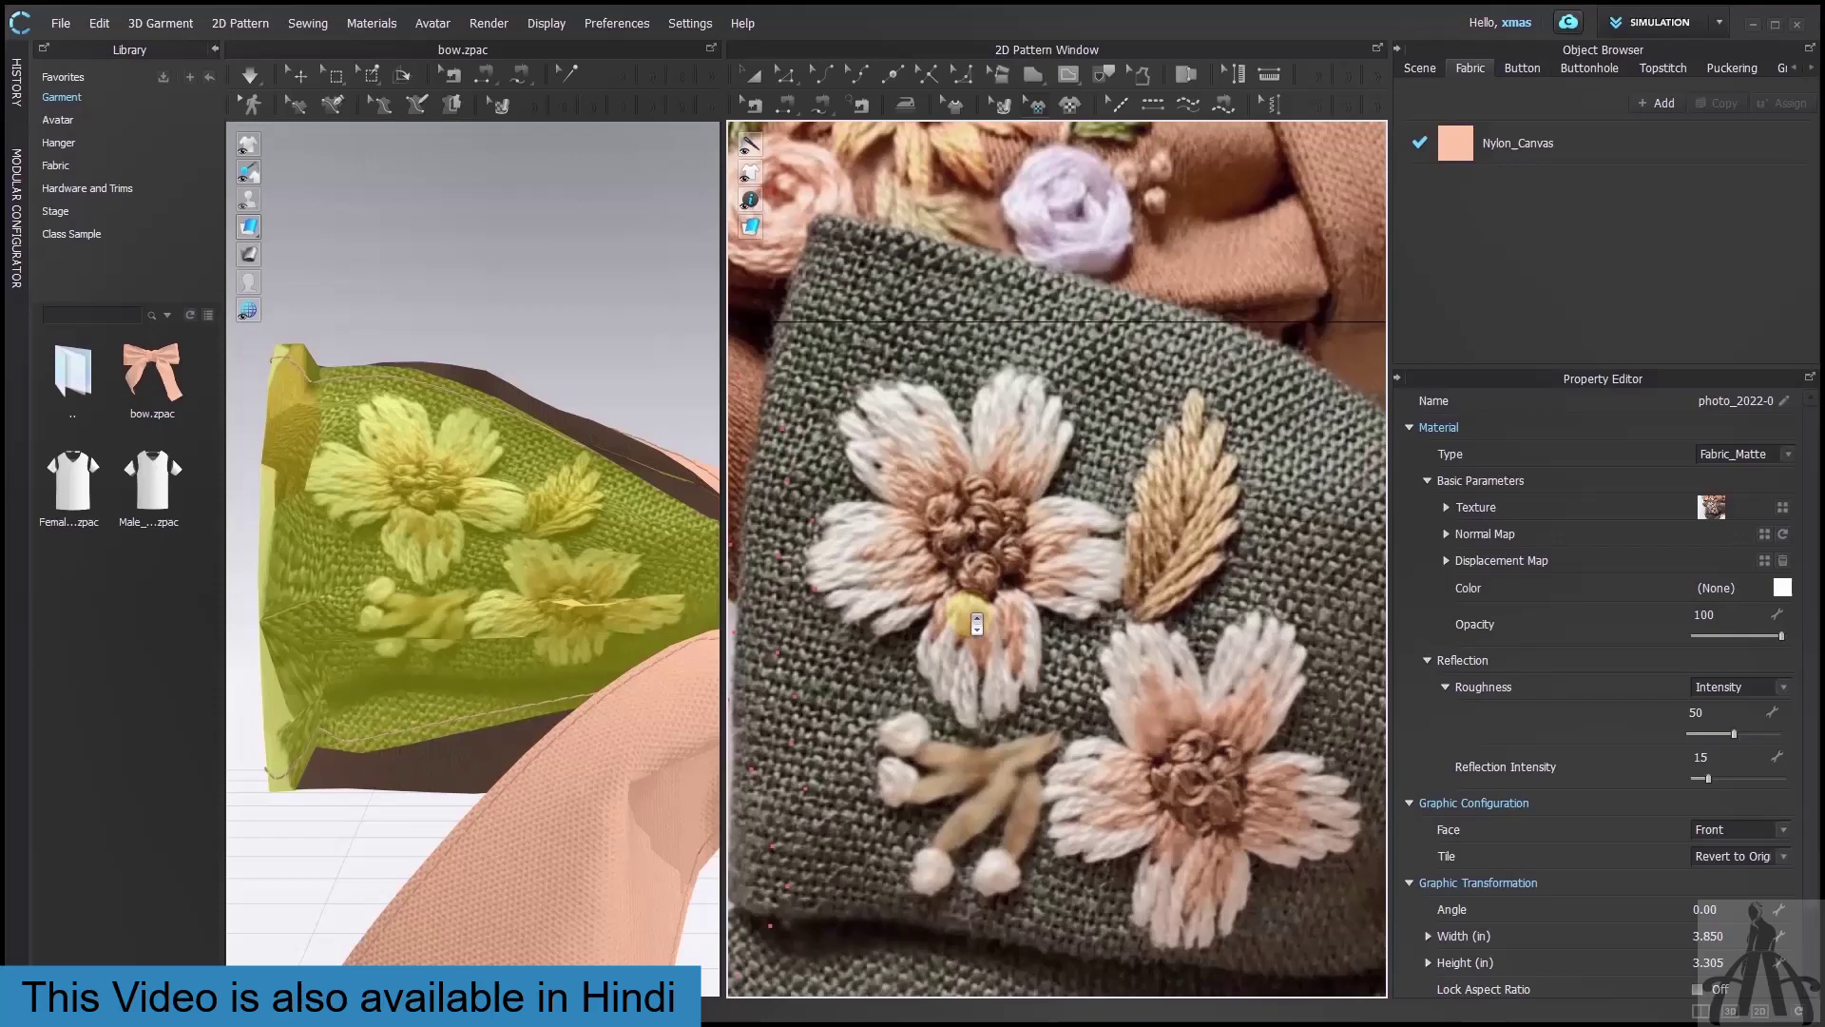
scroll(976, 623, "down", 1)
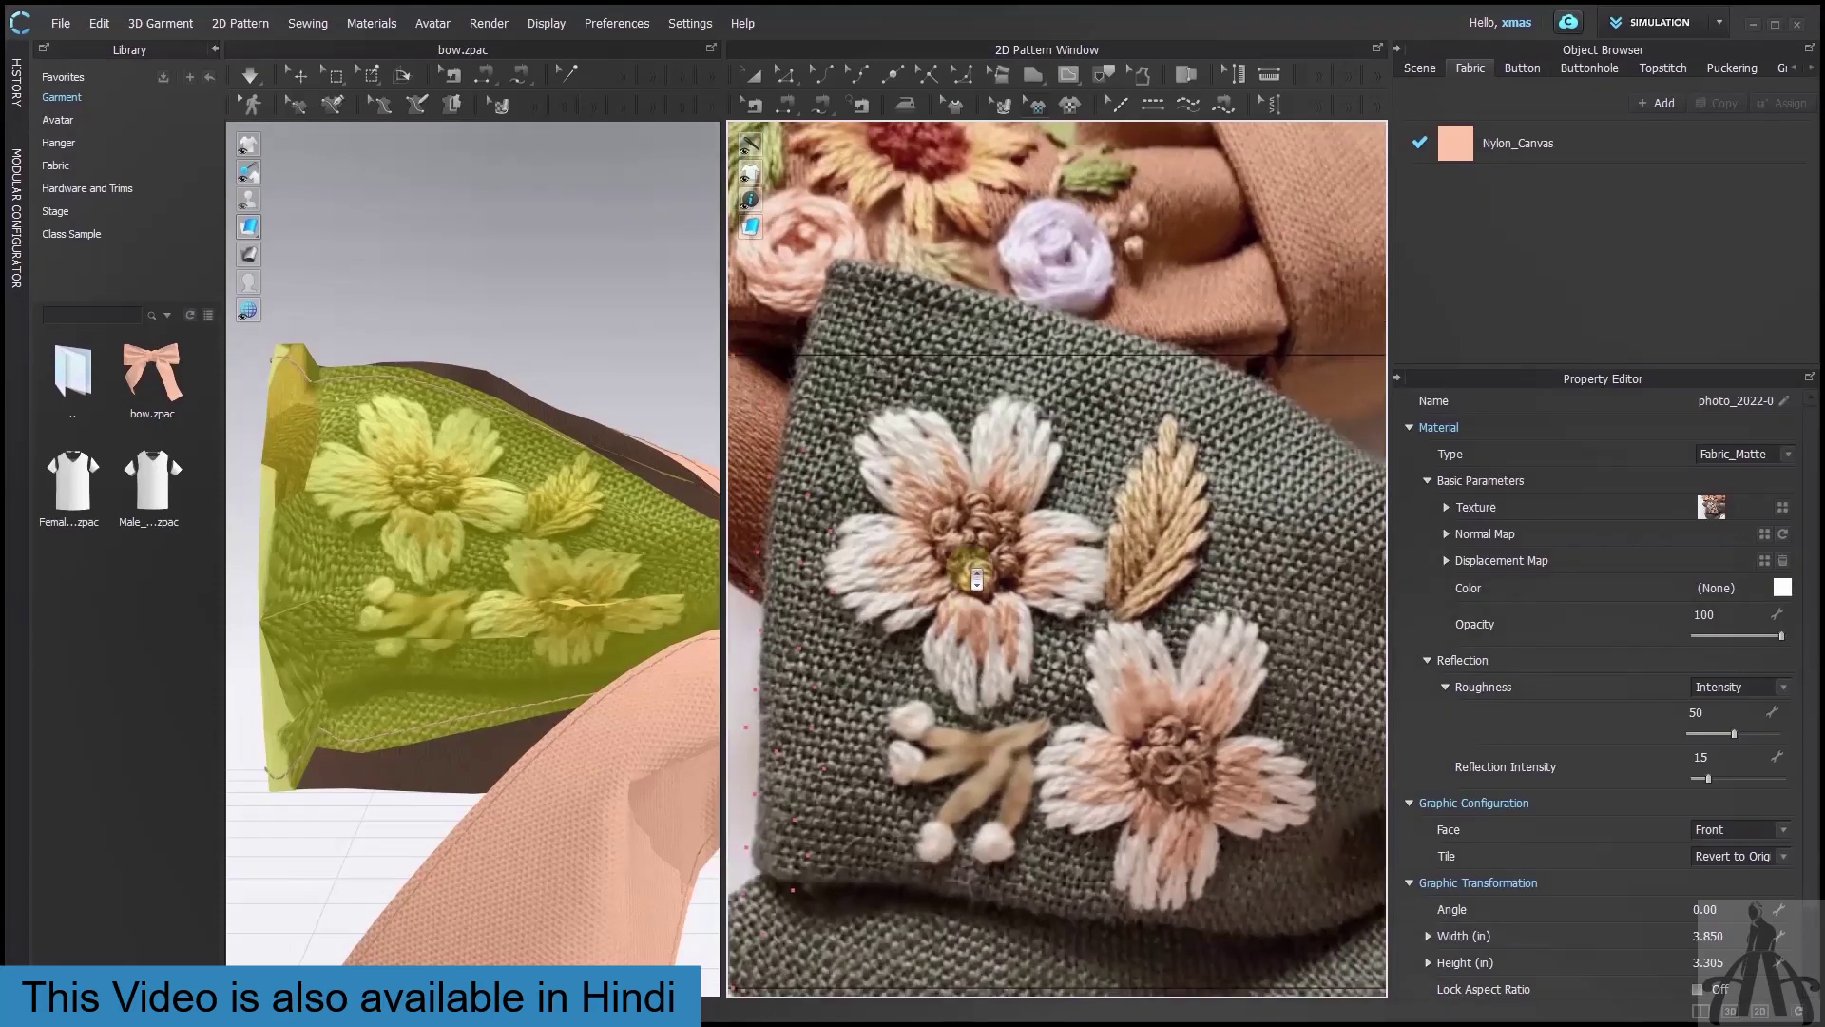
left_click(1067, 76)
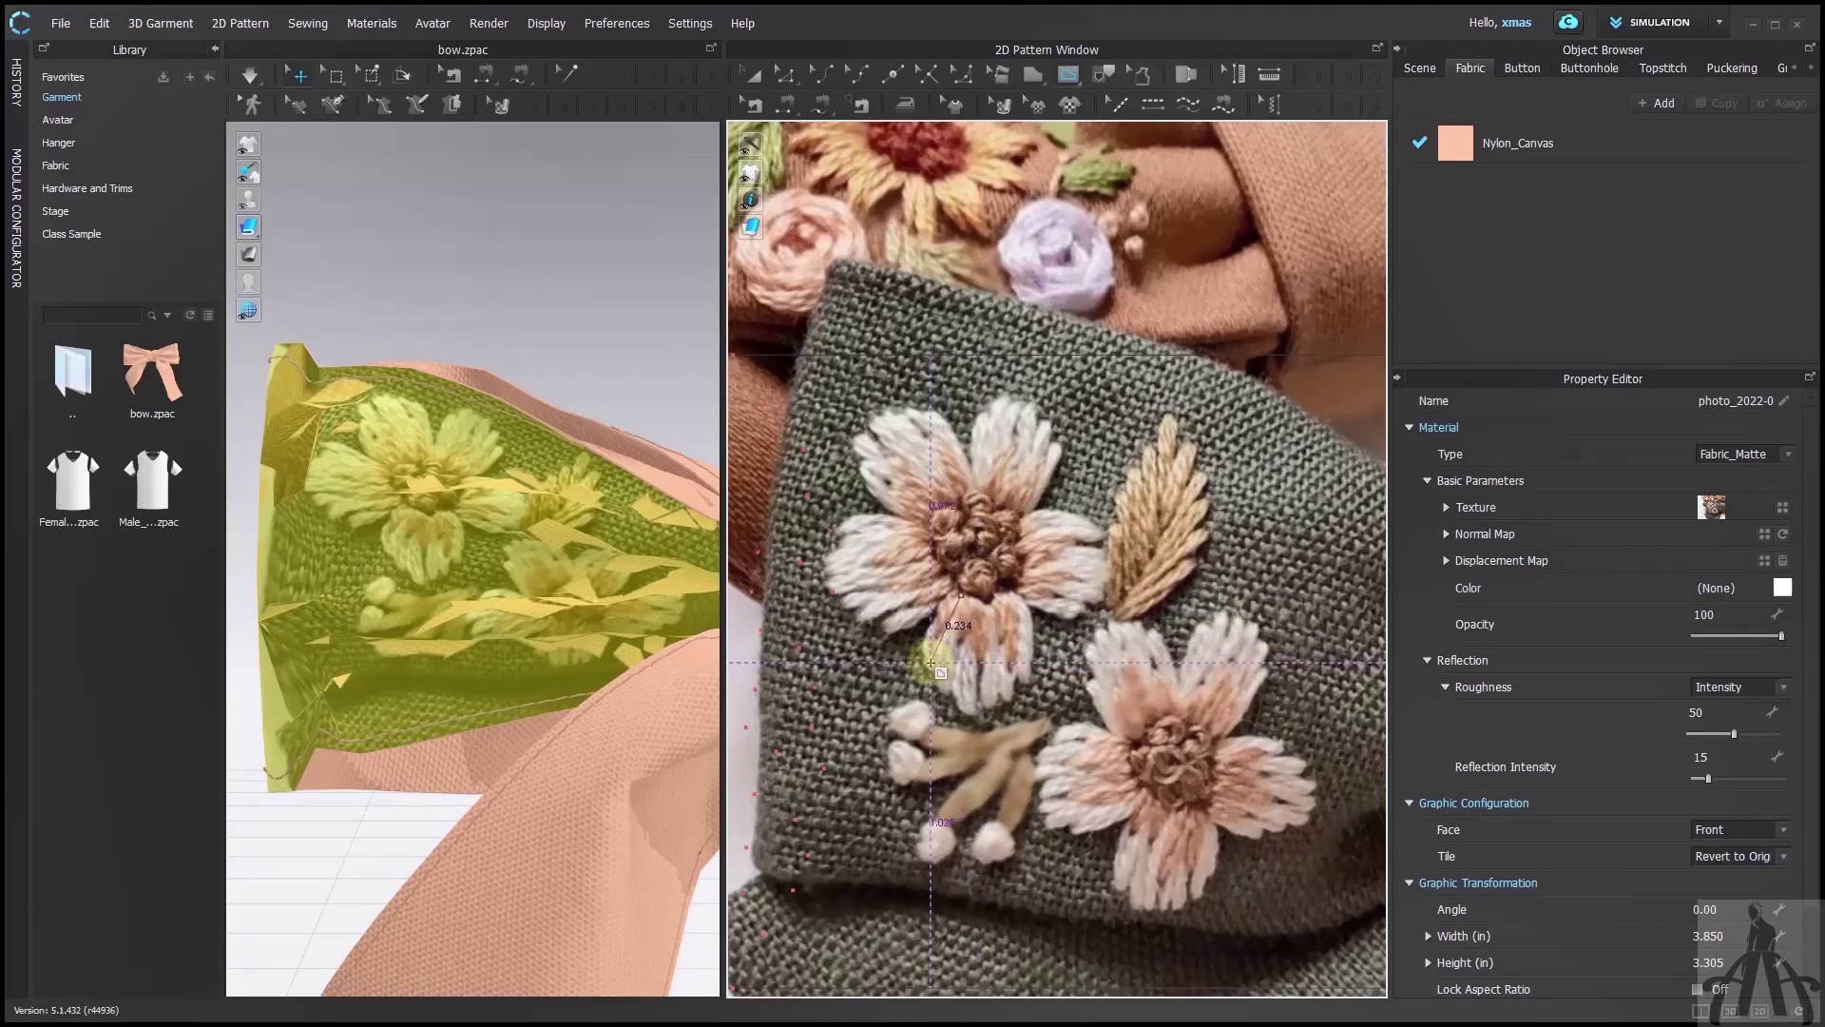
double_click(930, 662)
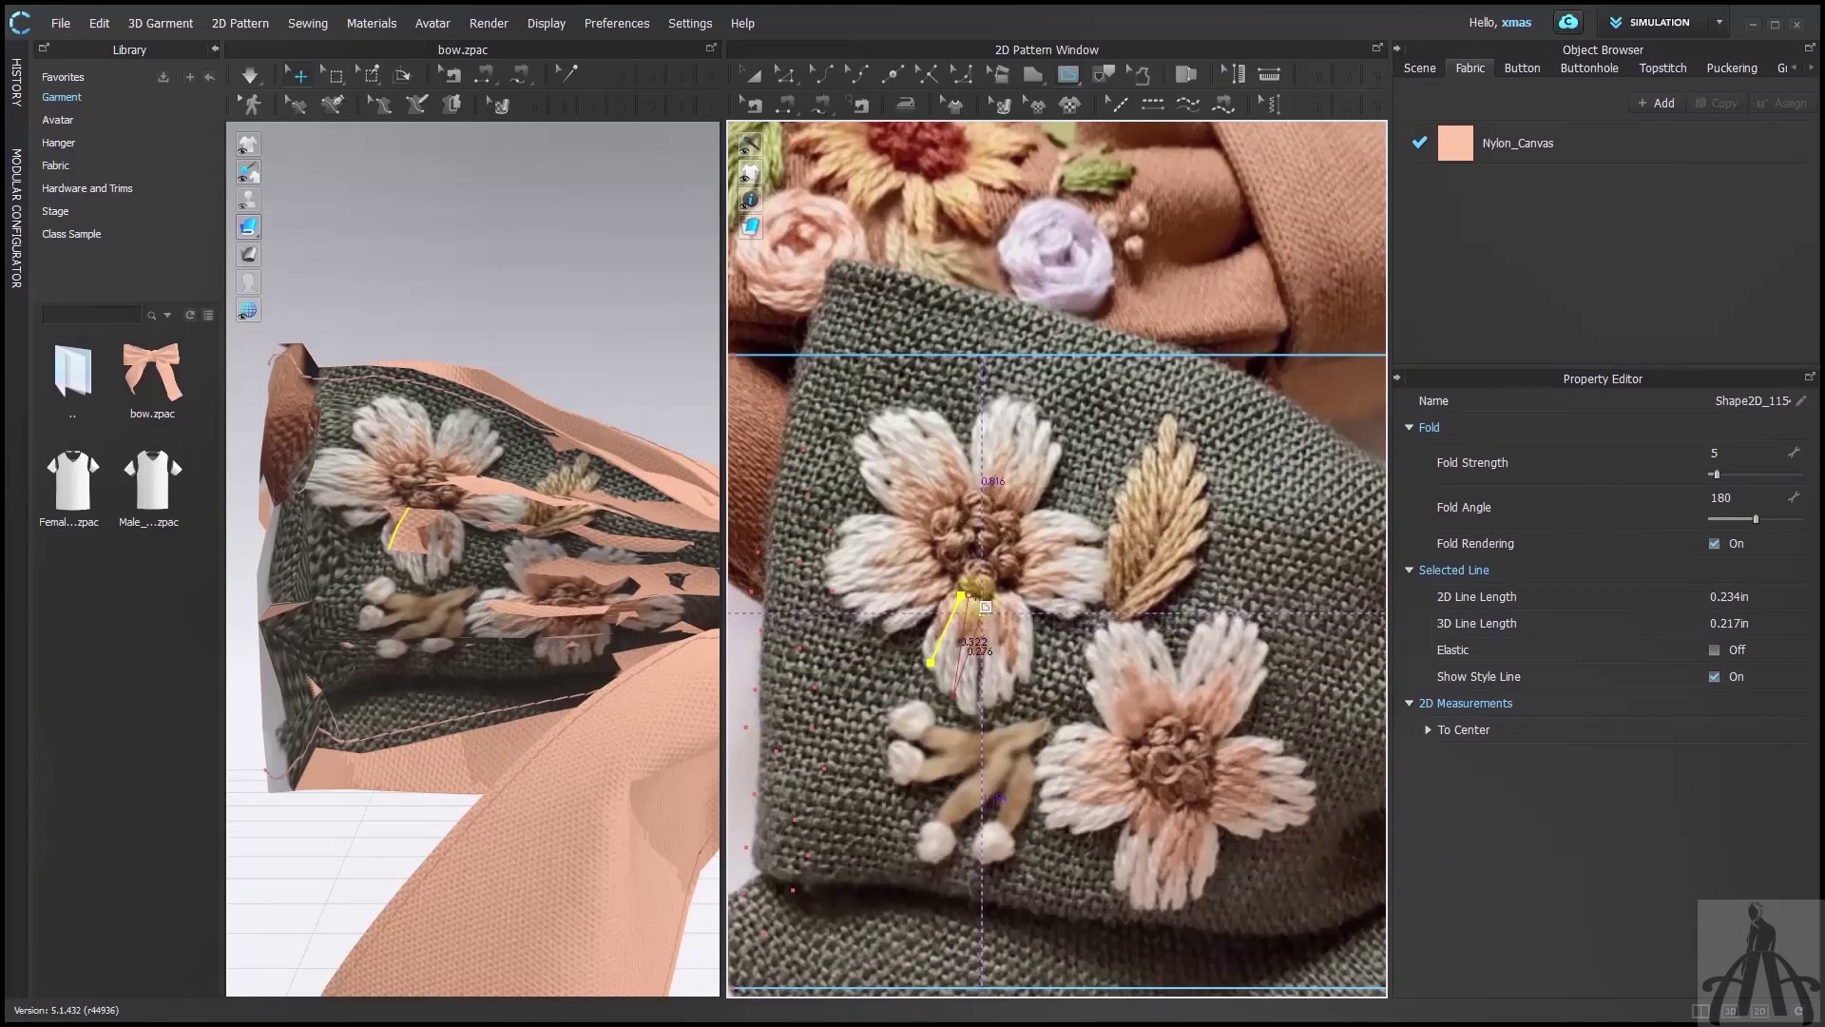
key("Return")
left_click(968, 717)
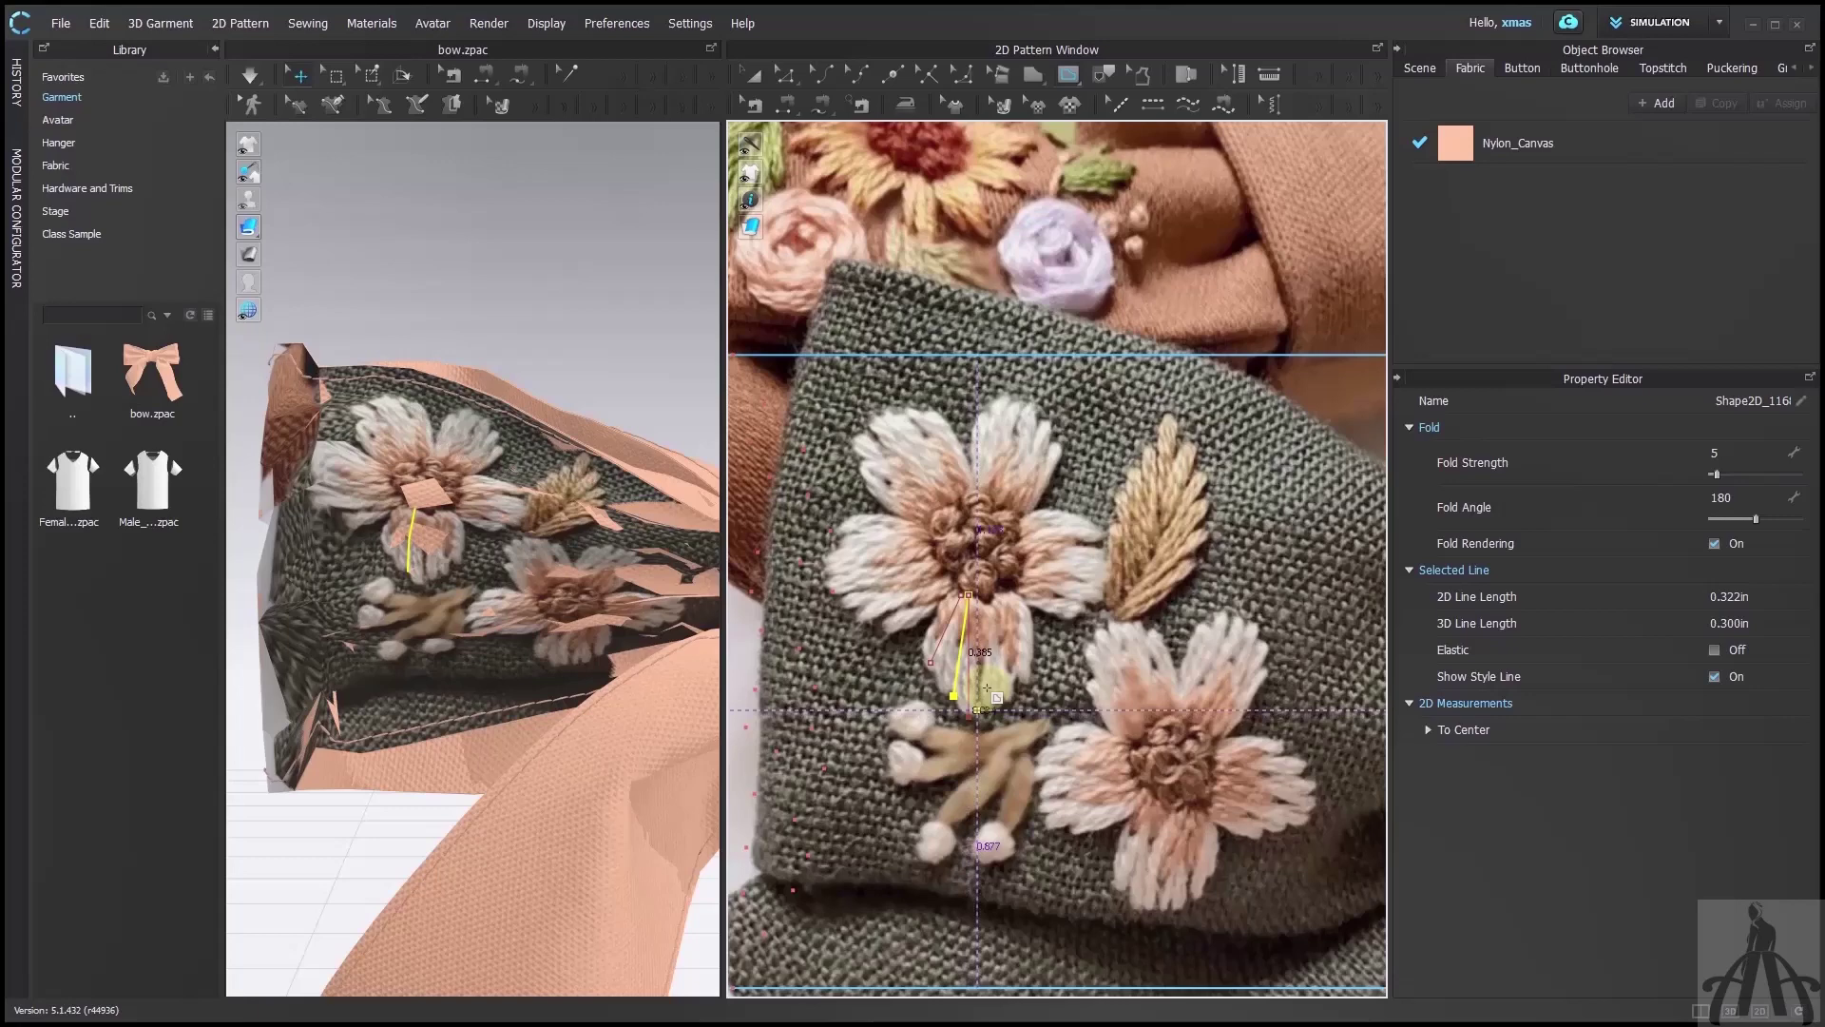
key("Return")
left_click(983, 596)
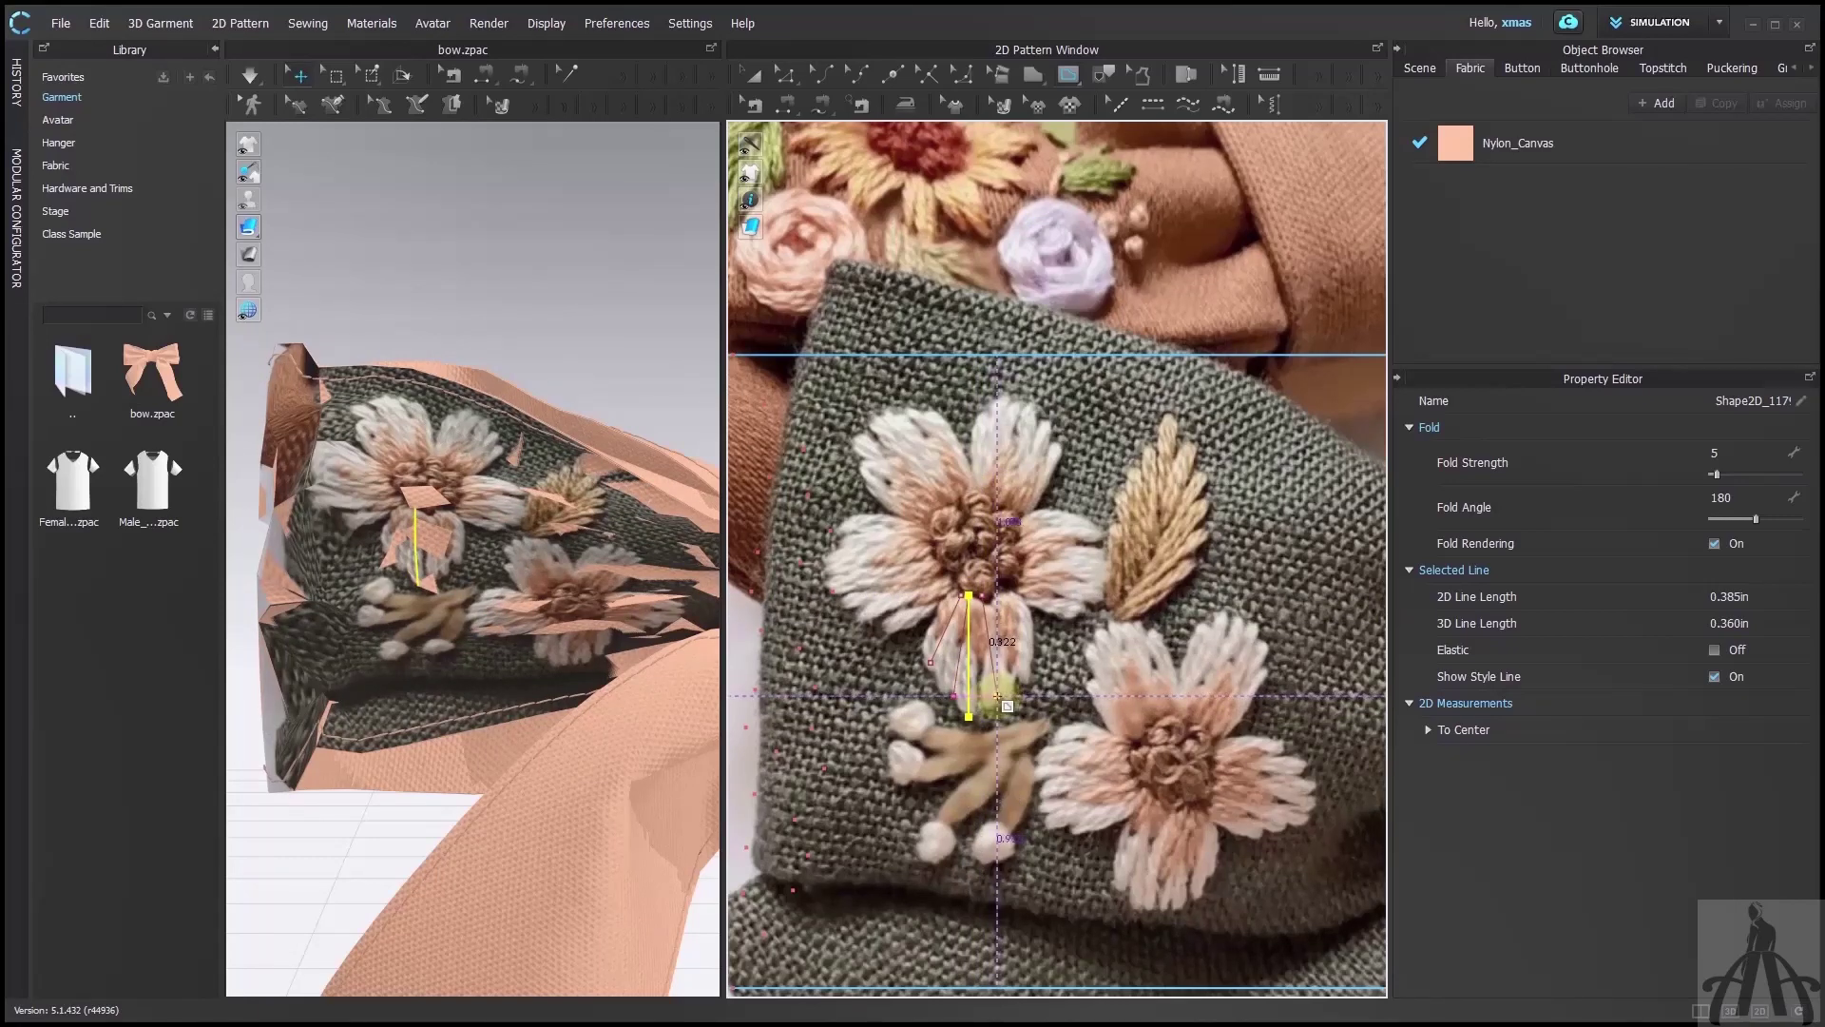
double_click(983, 595)
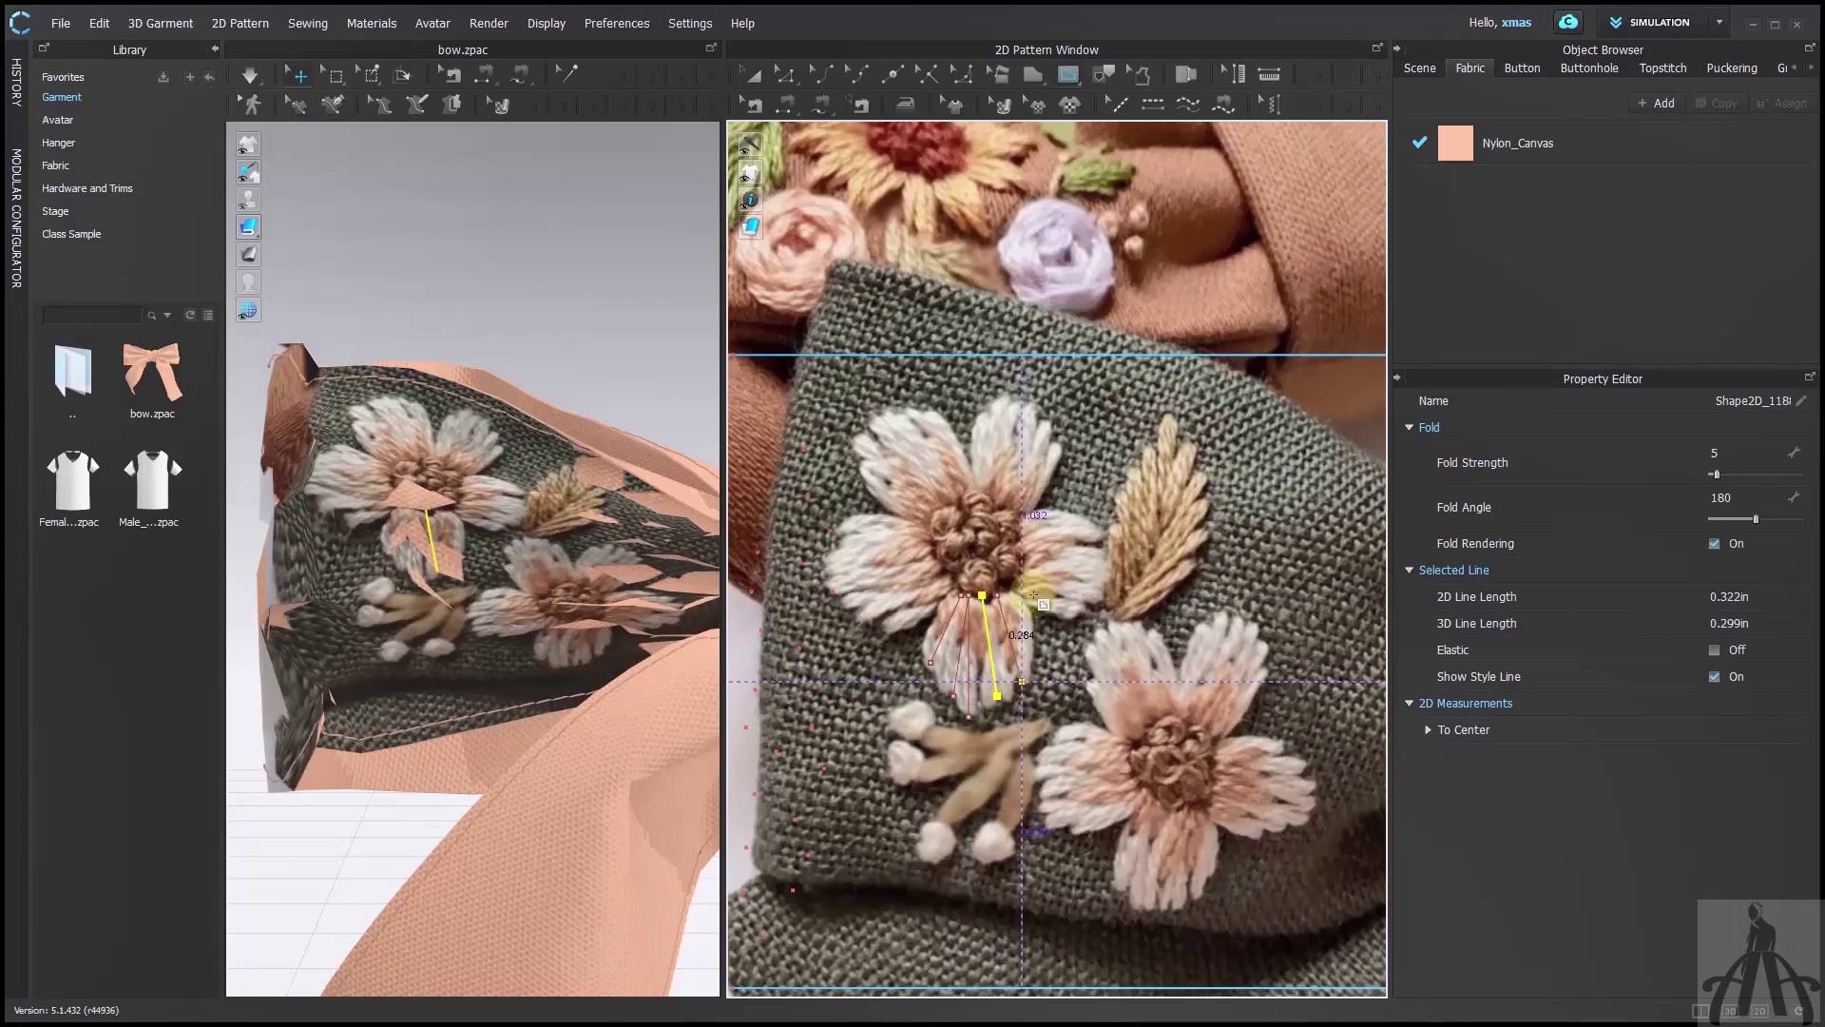
double_click(1031, 592)
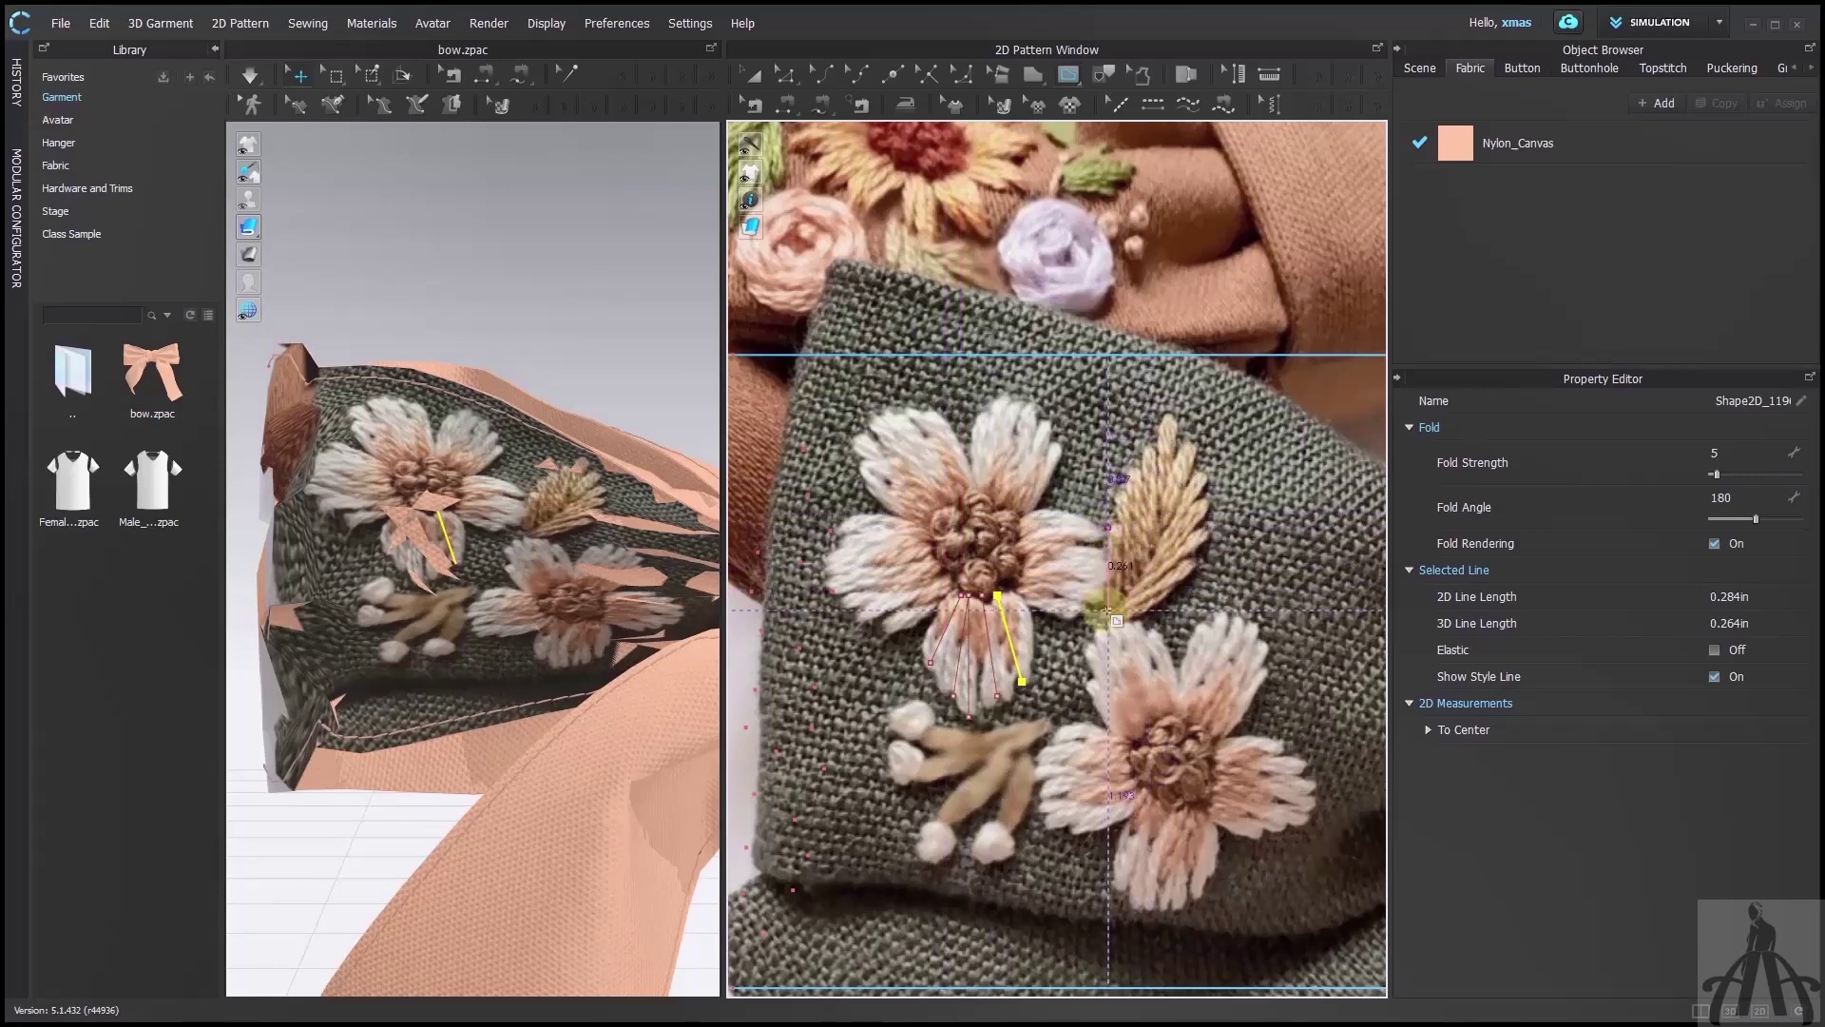
Trace the base of the embroidered leaf with two nested V-shaped internal lines, about 0.53 and 0.59 in long
left_click(1119, 607)
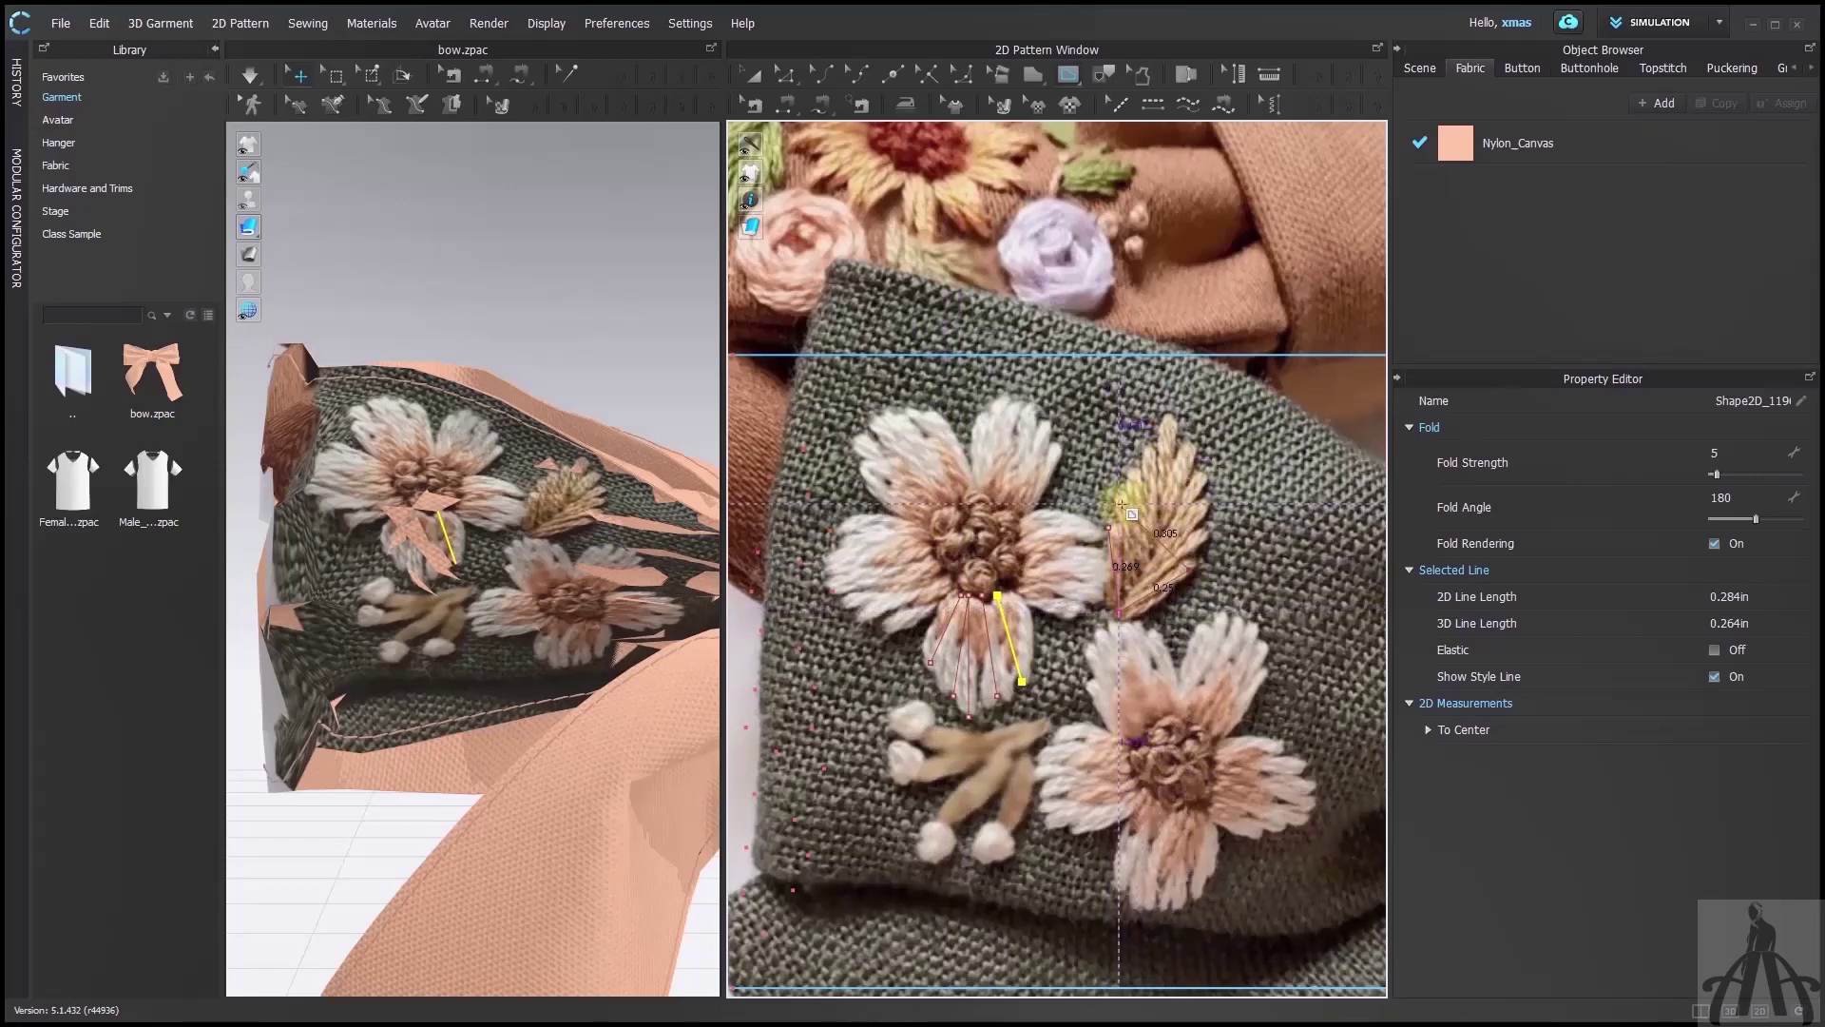
left_click(1118, 496)
left_click(1131, 589)
left_click(1202, 536)
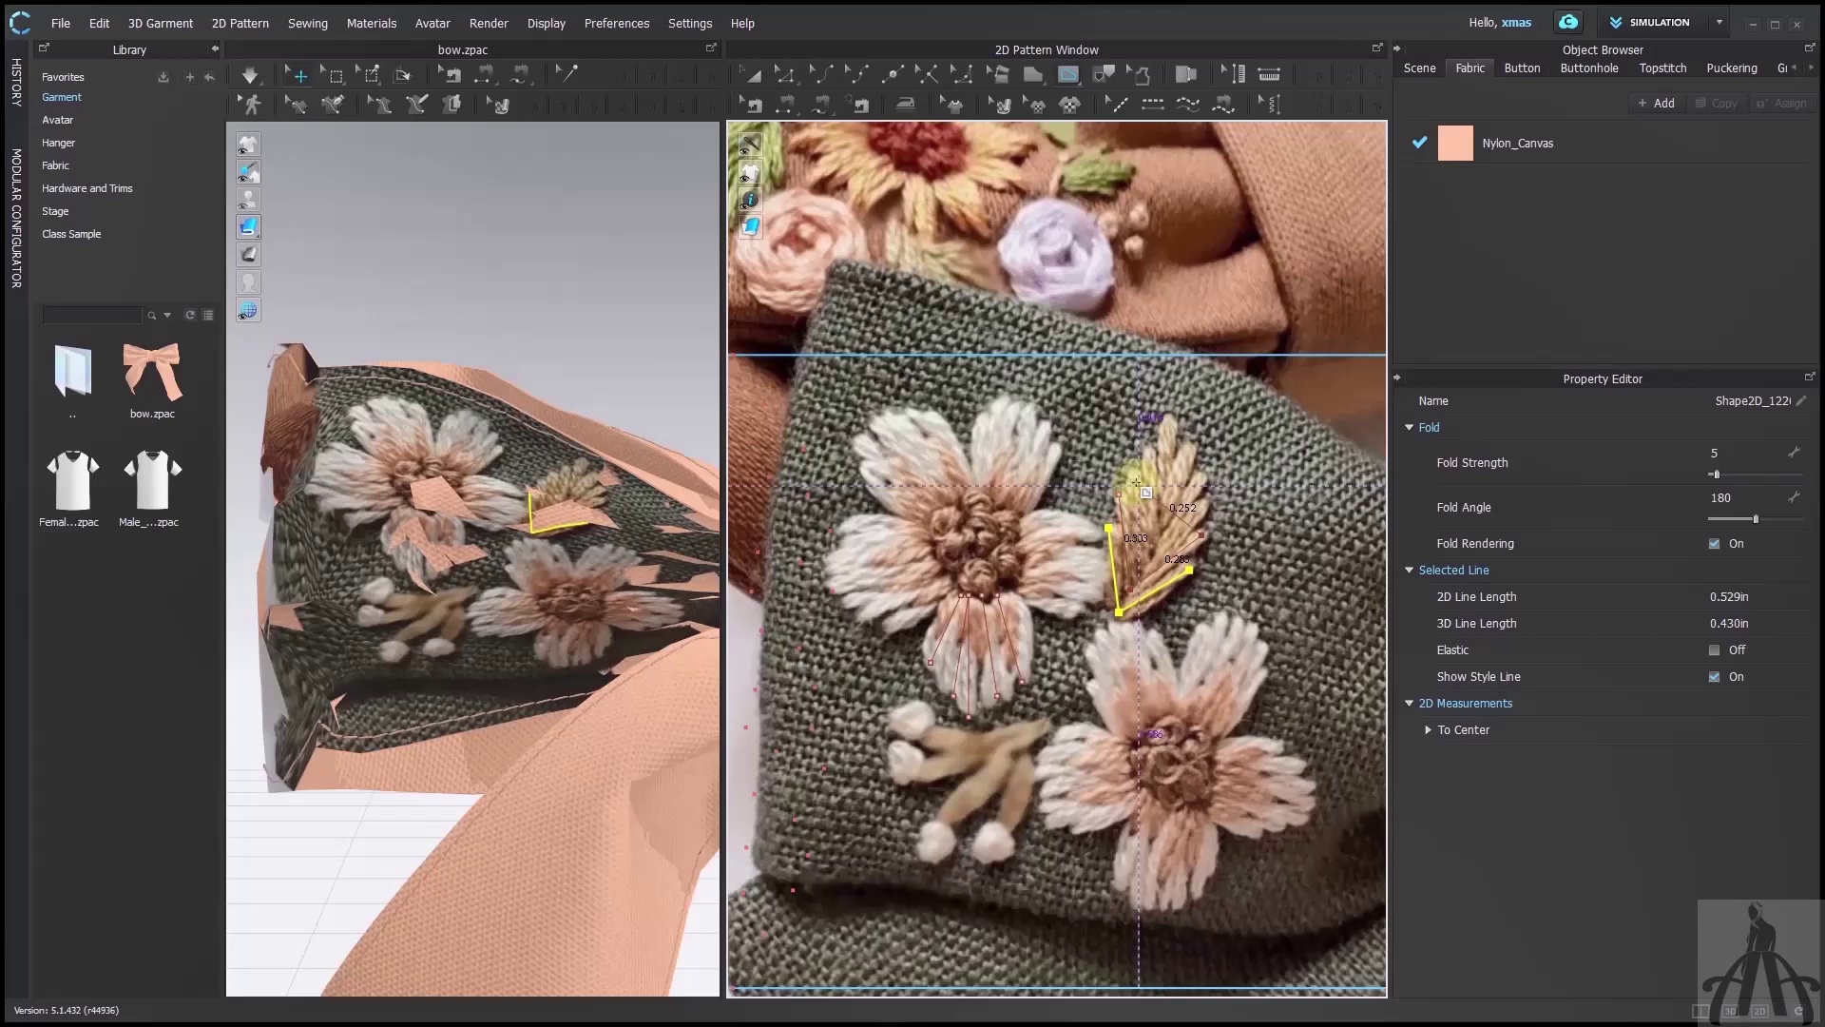
key("Return")
Complete the leaf tracing up to its tip with three more V-shaped internal lines, about 0.59, 0.55 and 0.51 in long
left_click(1130, 469)
left_click(1141, 570)
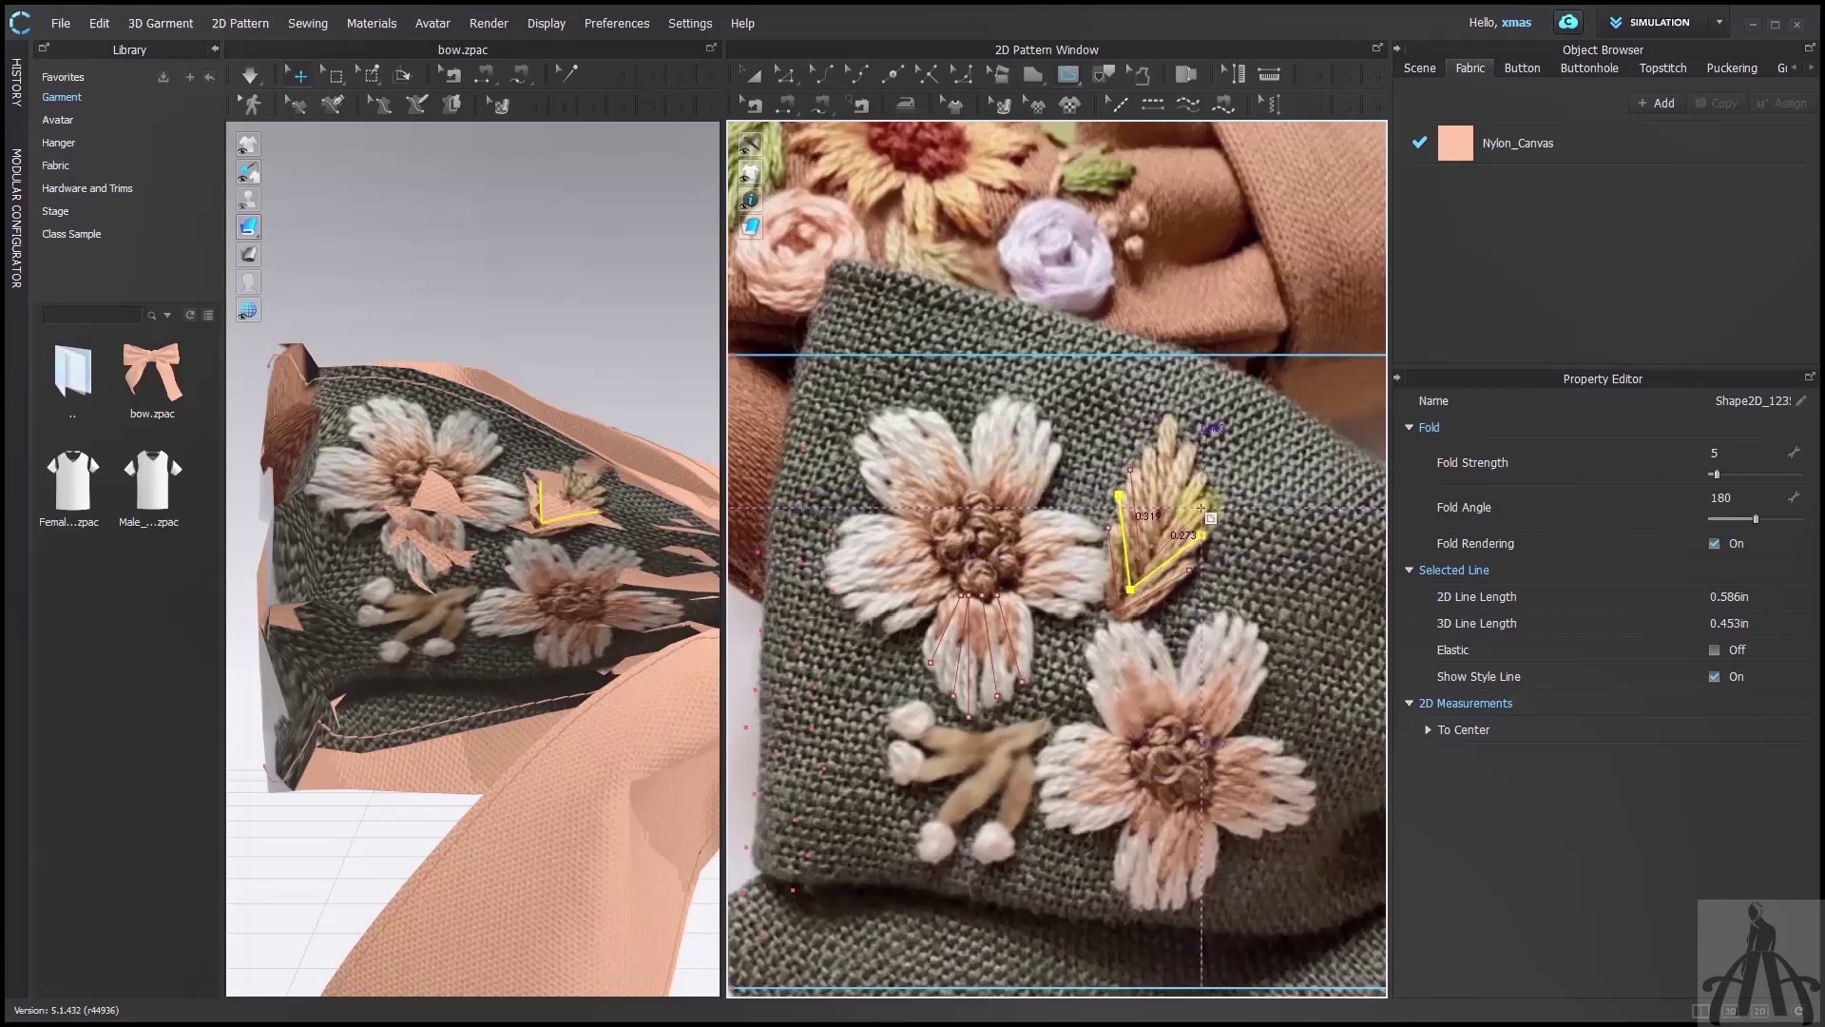
key("ctrl+z")
left_click(1129, 470)
left_click(1142, 569)
double_click(1202, 506)
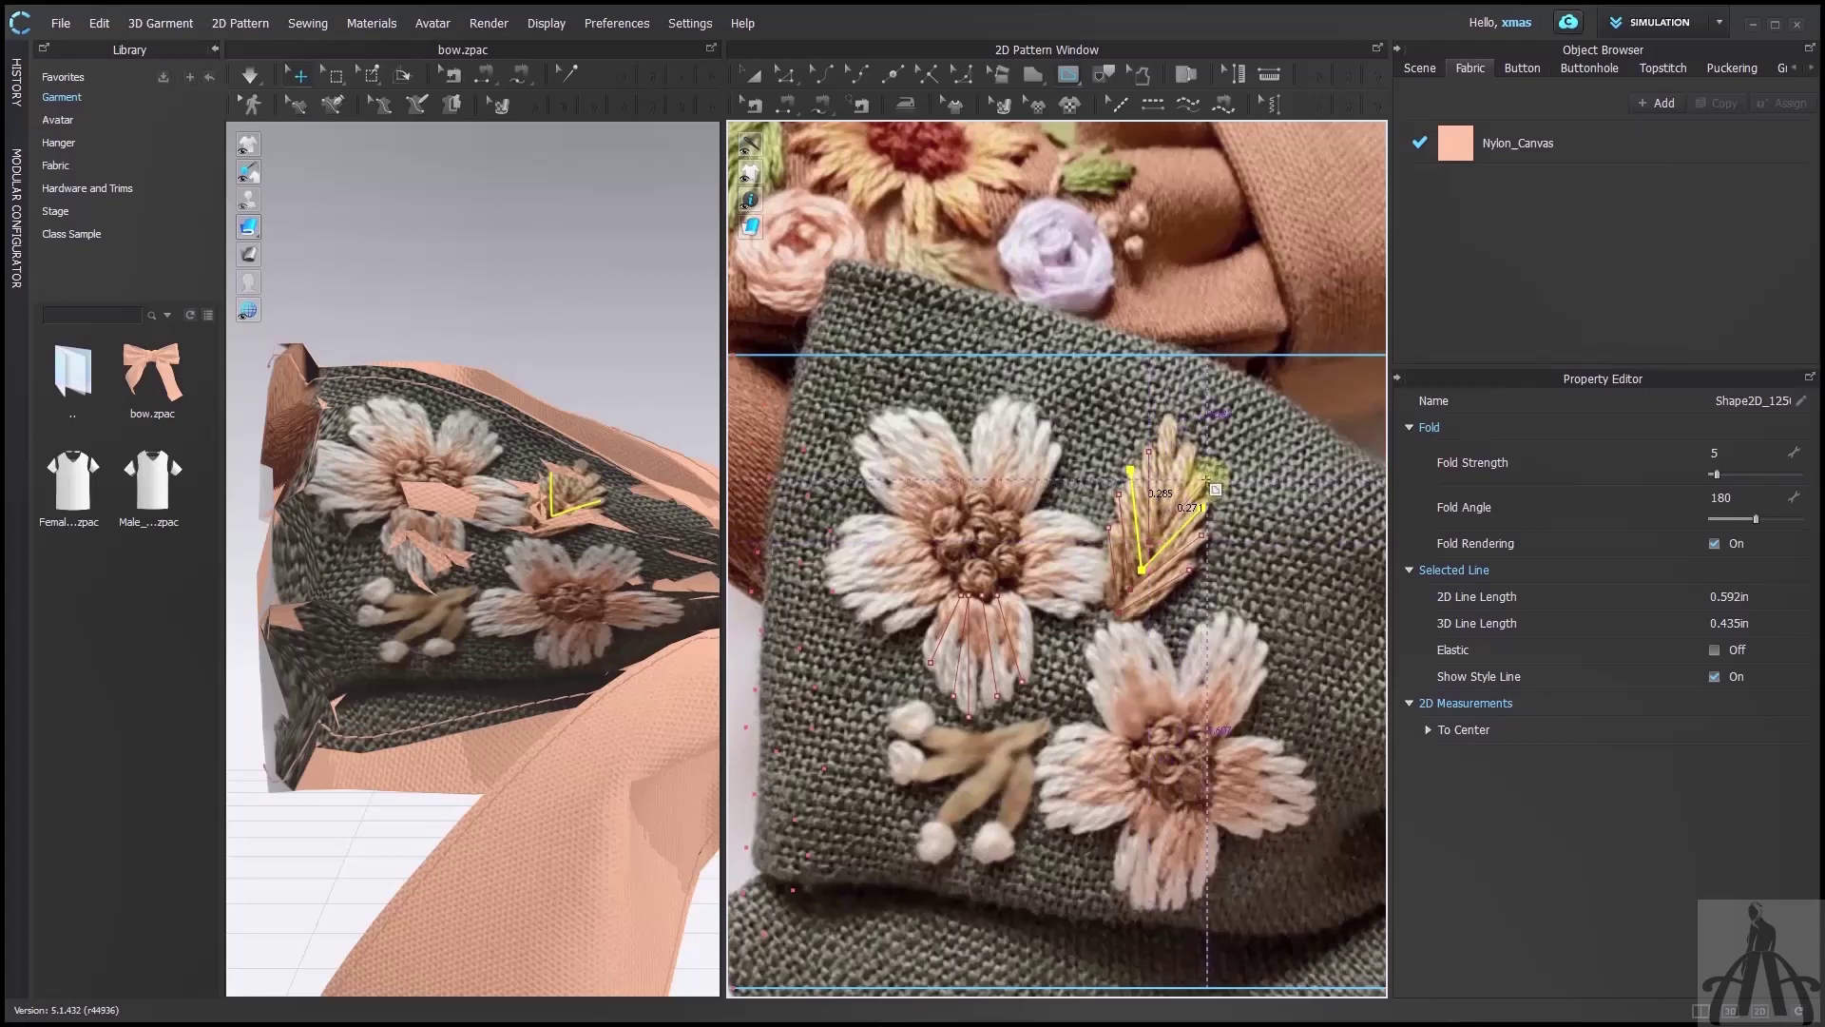
key("Return")
left_click(1175, 421)
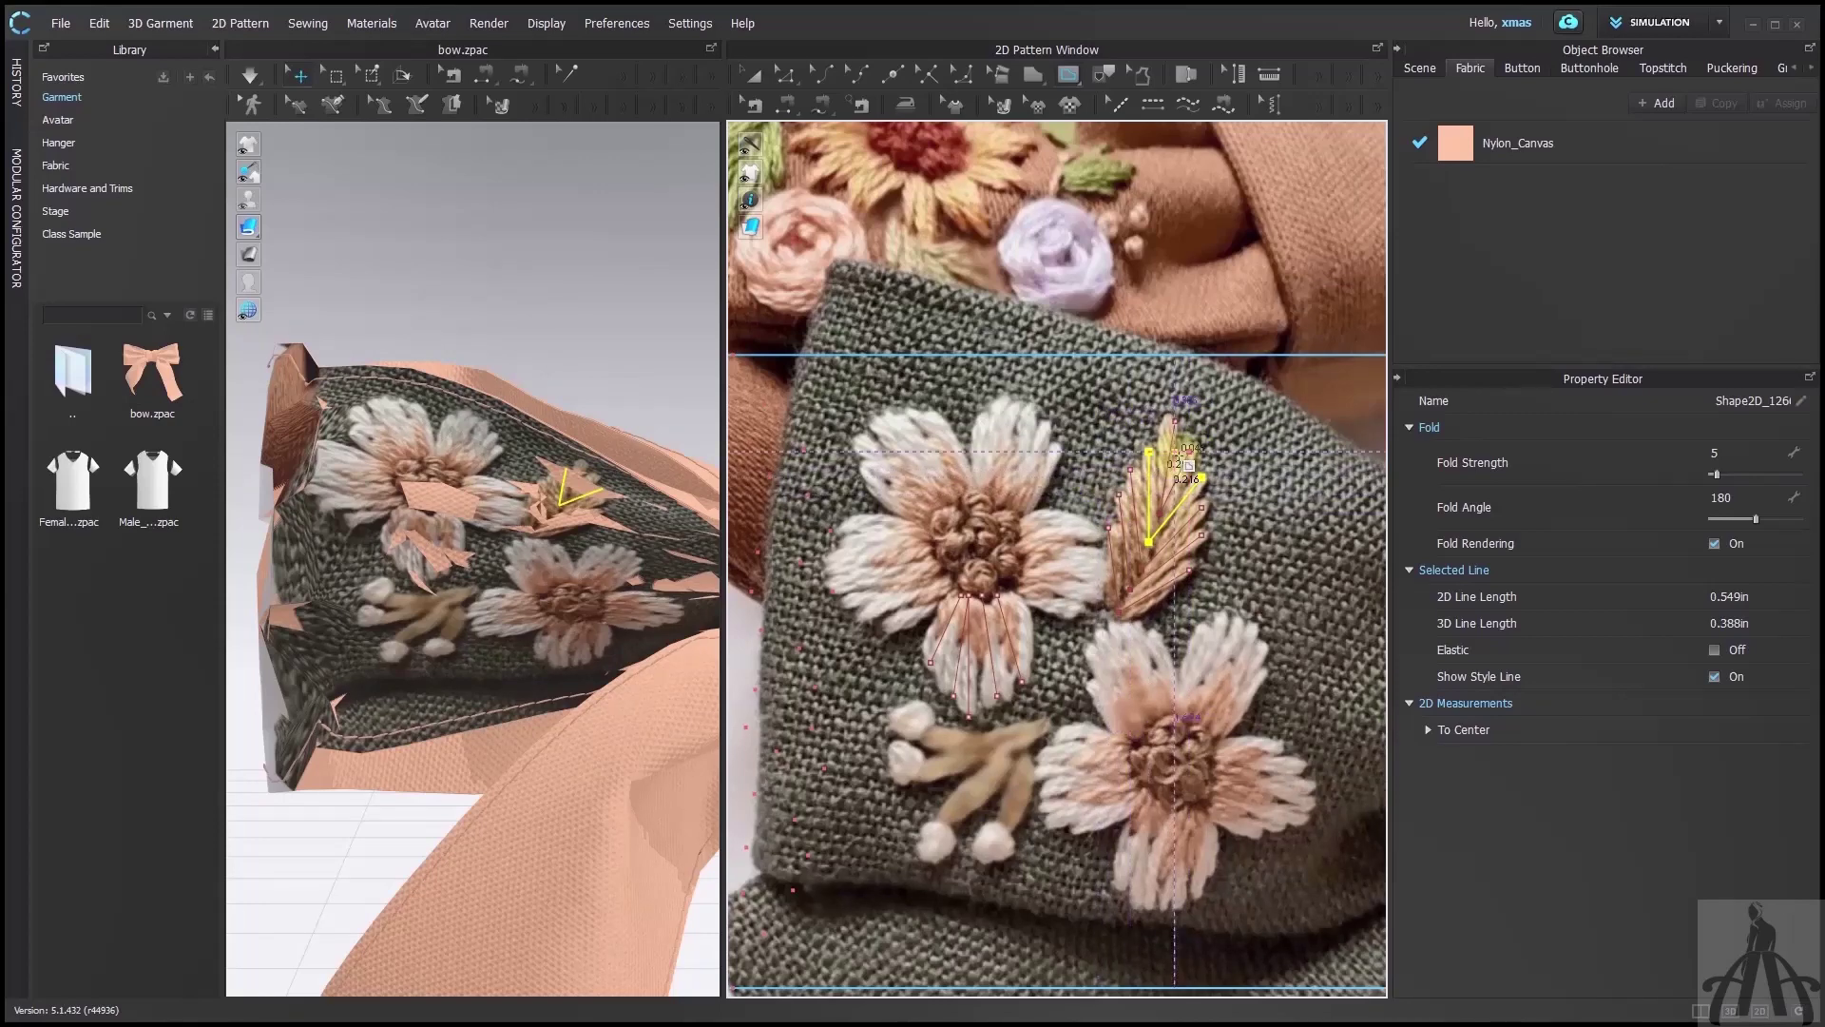
key("Return")
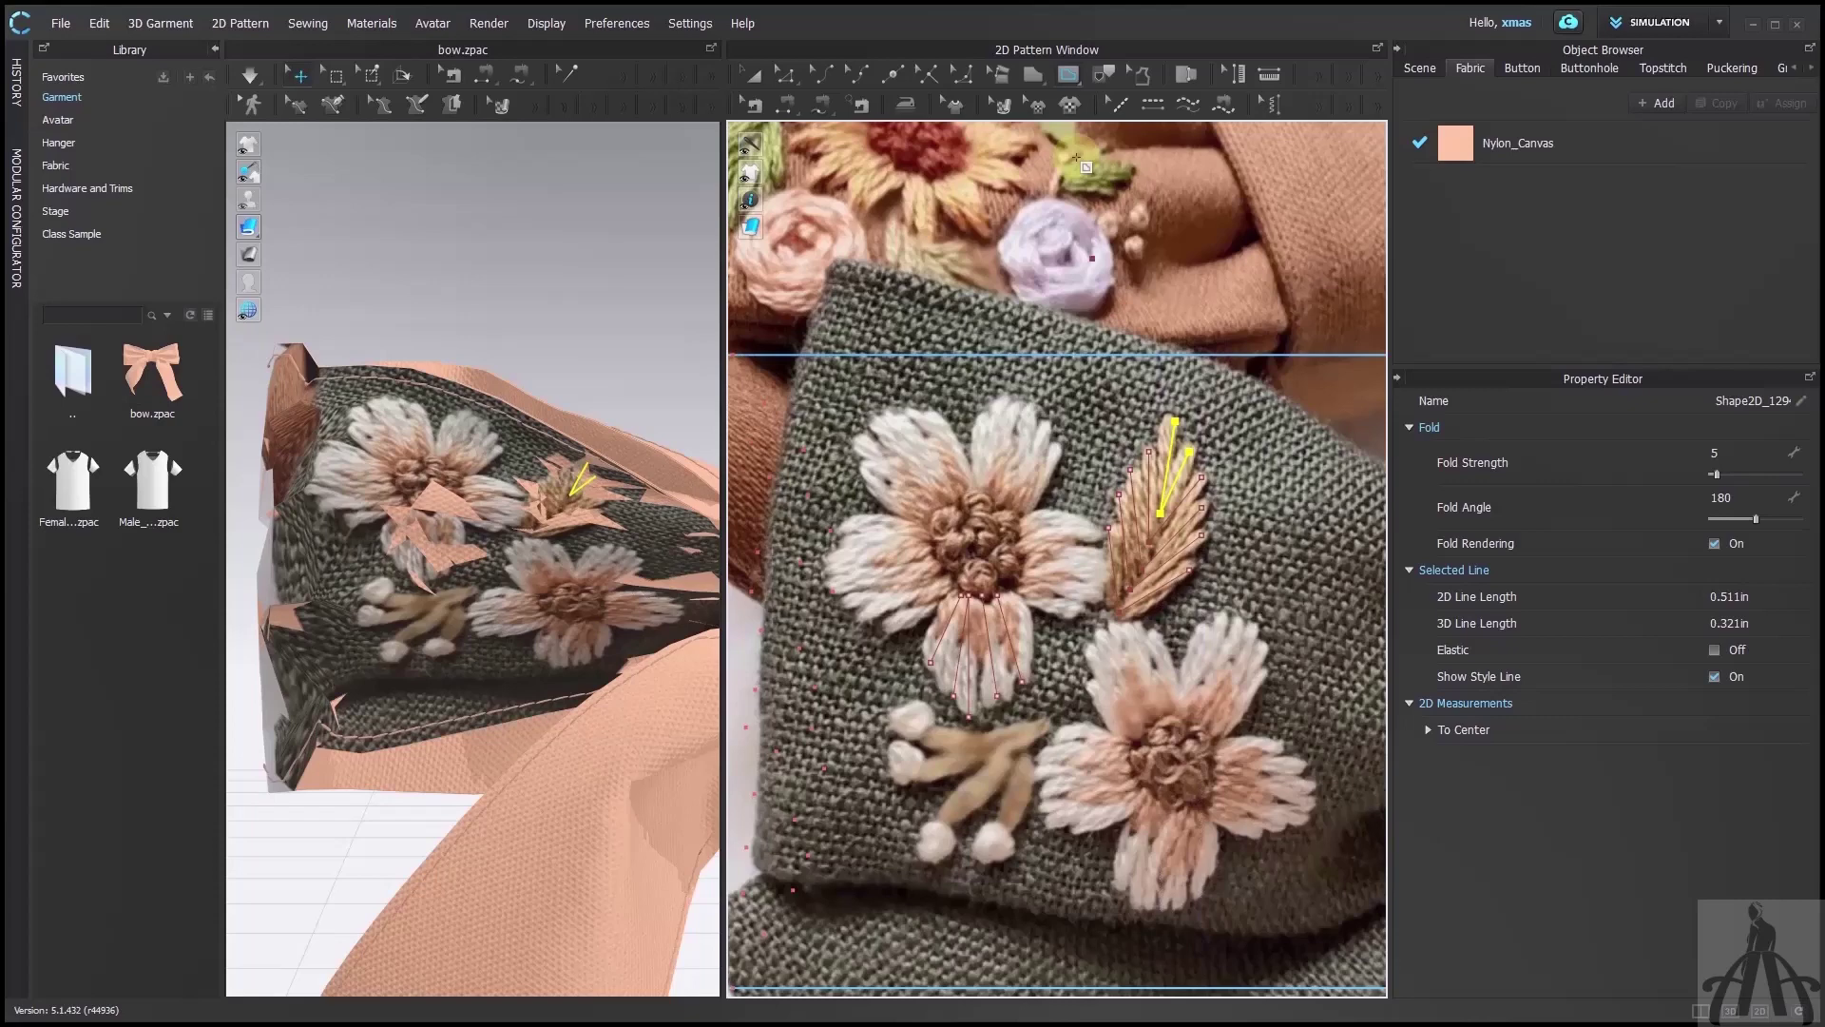
Trace the knotted center of the left flower with seven small internal ellipses
left_click(1073, 82)
left_click(1119, 159)
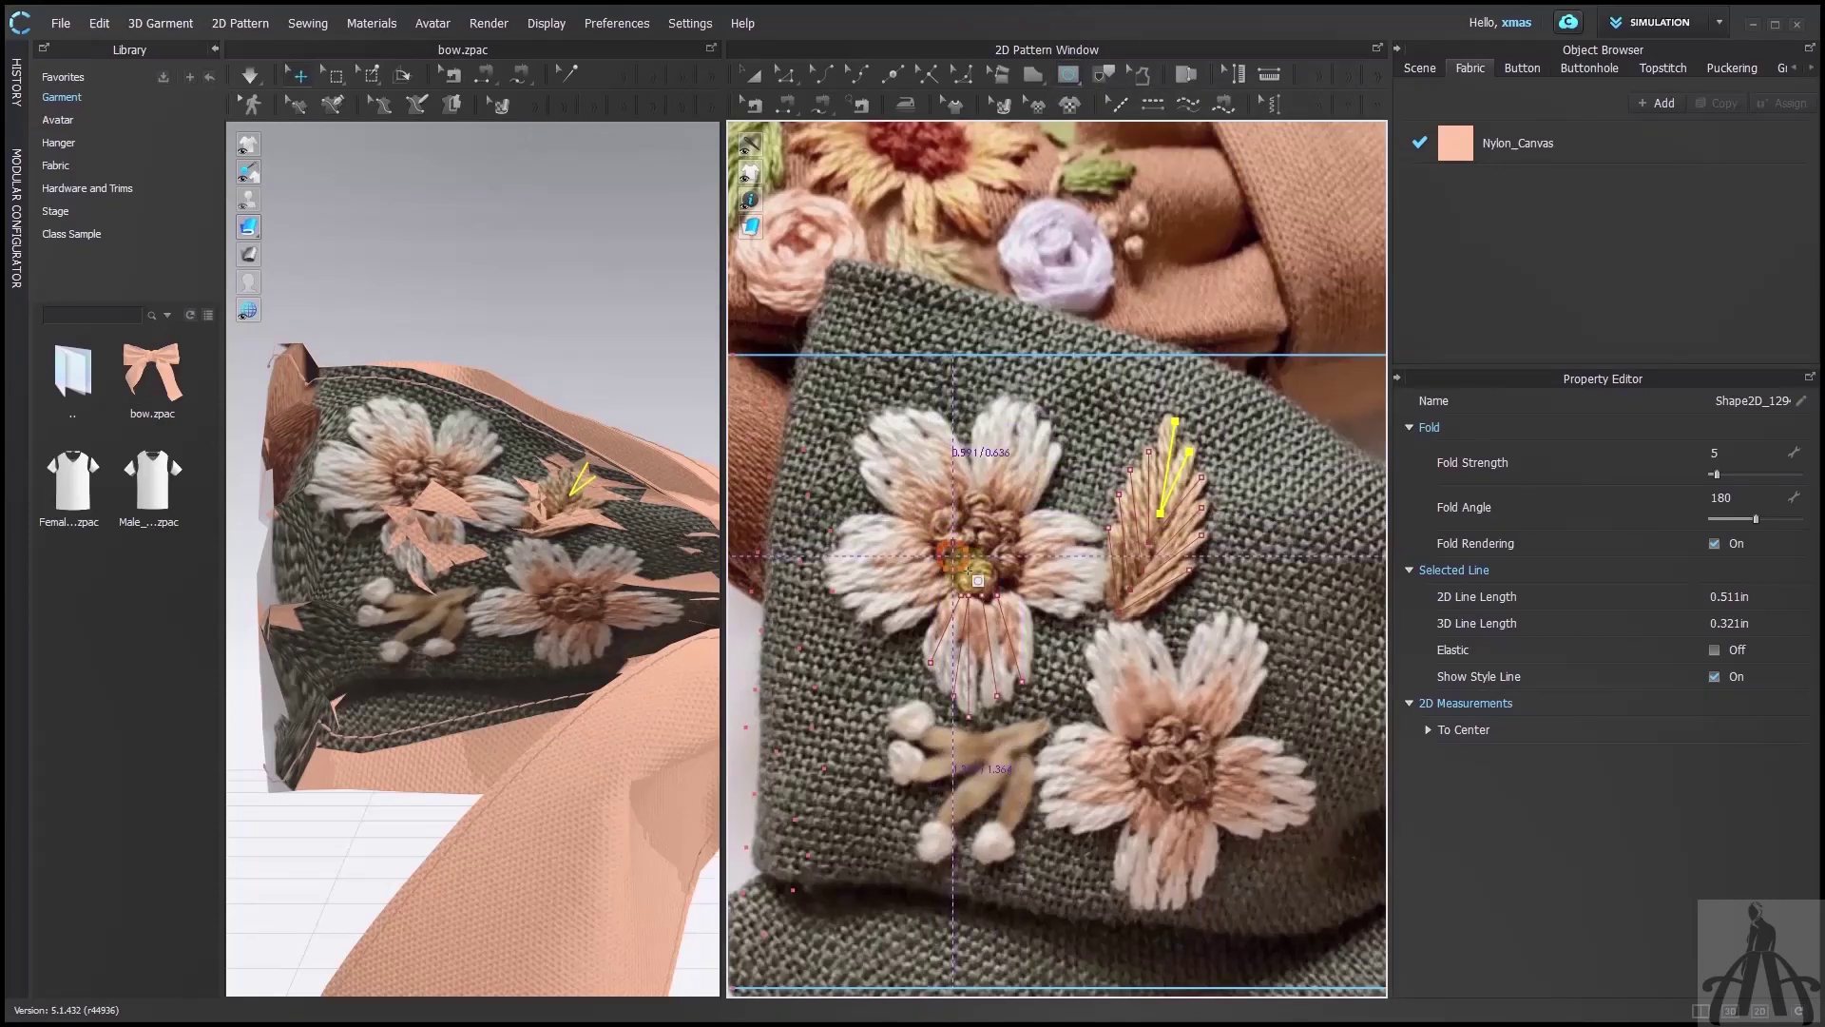
mouse_move(981, 574)
left_mouse_down()
mouse_move(996, 587)
mouse_move(1022, 569)
mouse_move(961, 535)
mouse_move(1021, 523)
mouse_move(1022, 598)
left_mouse_up()
left_click(786, 75)
key("ctrl+z")
scroll(1013, 482, "up", 2)
left_click_drag(1018, 518, 1028, 525)
key("ctrl+a")
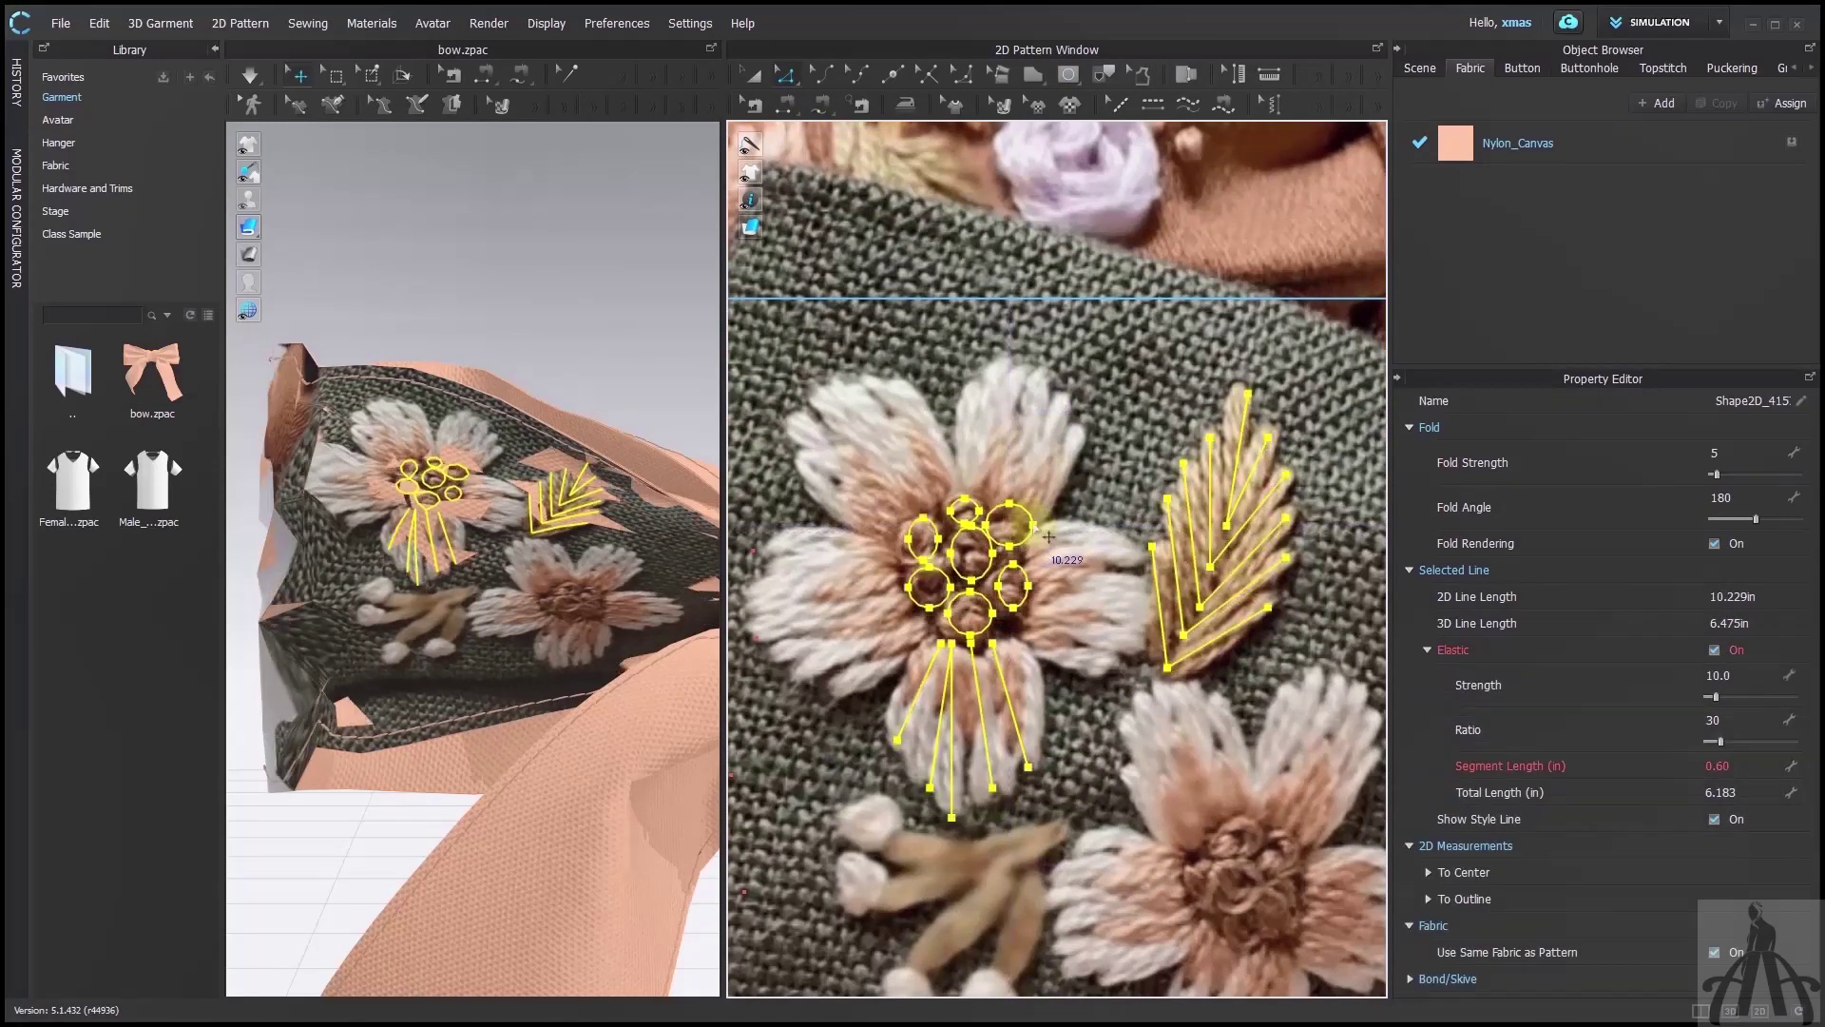
left_click(1025, 521)
key("Delete")
left_click(935, 426)
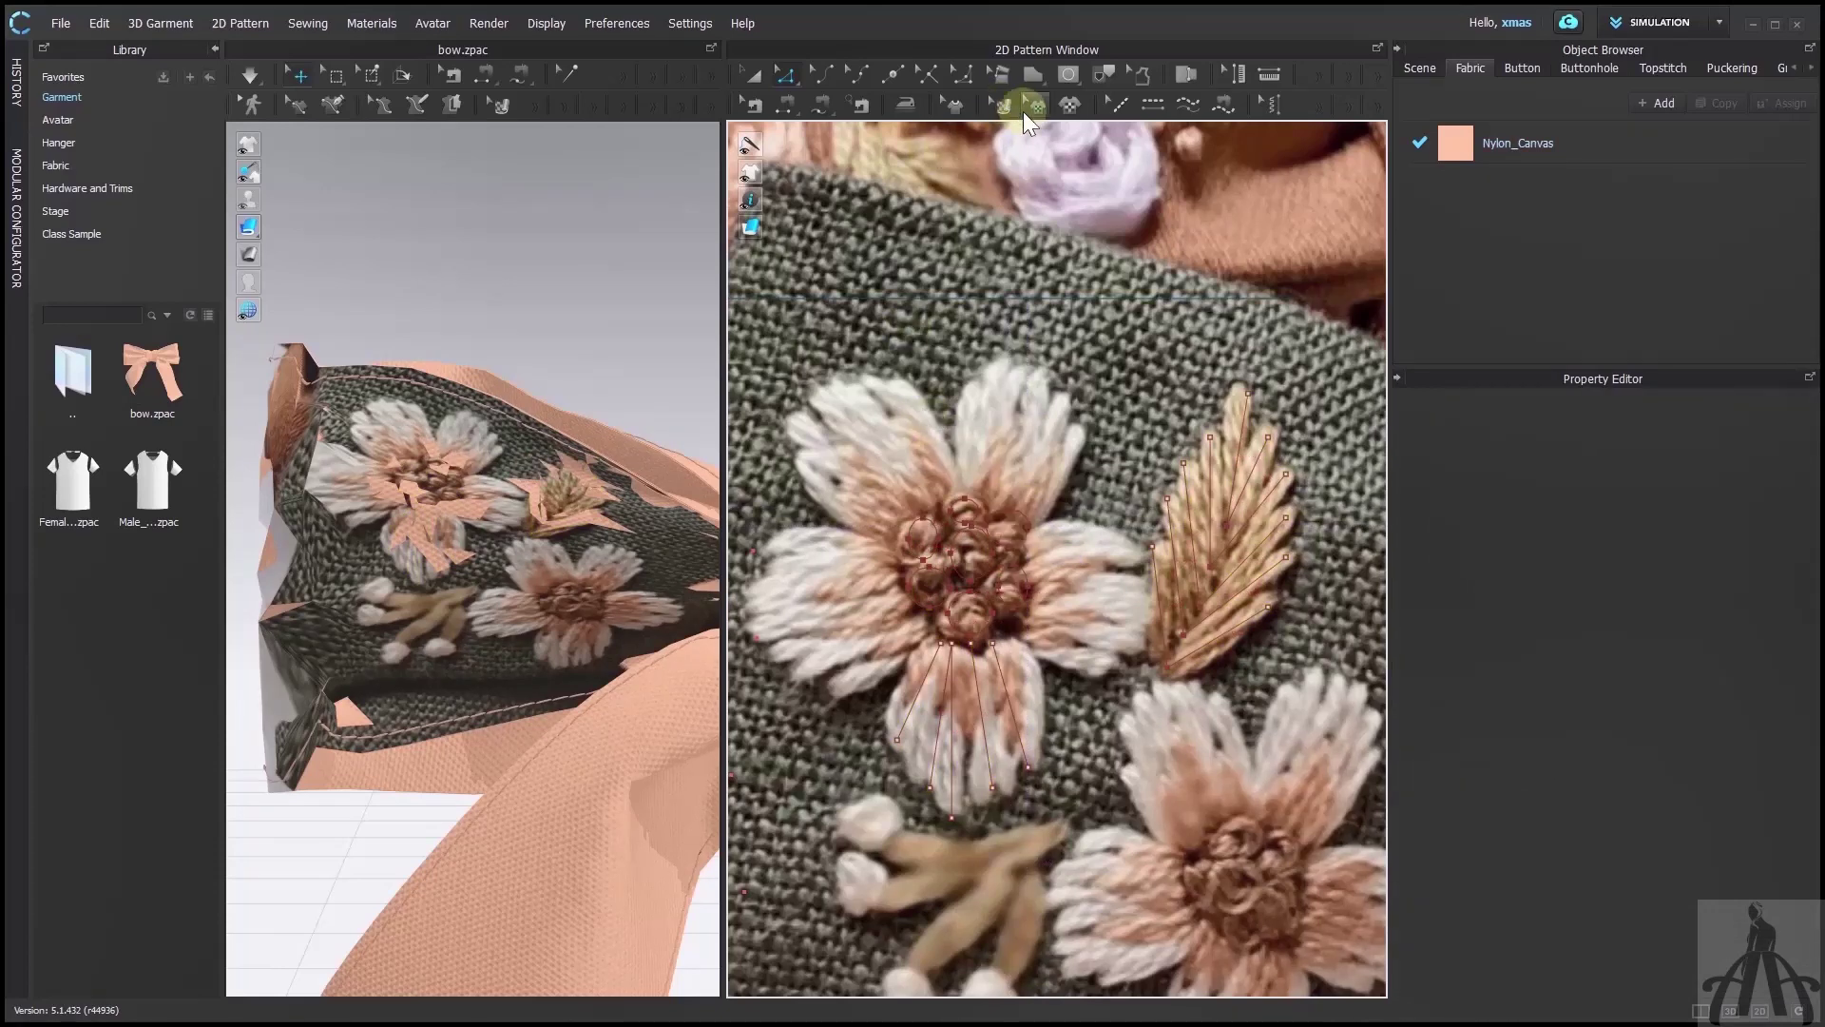
Set the photo graphic's opacity to 1 so only the traced internal lines show on the pattern
left_click(1047, 101)
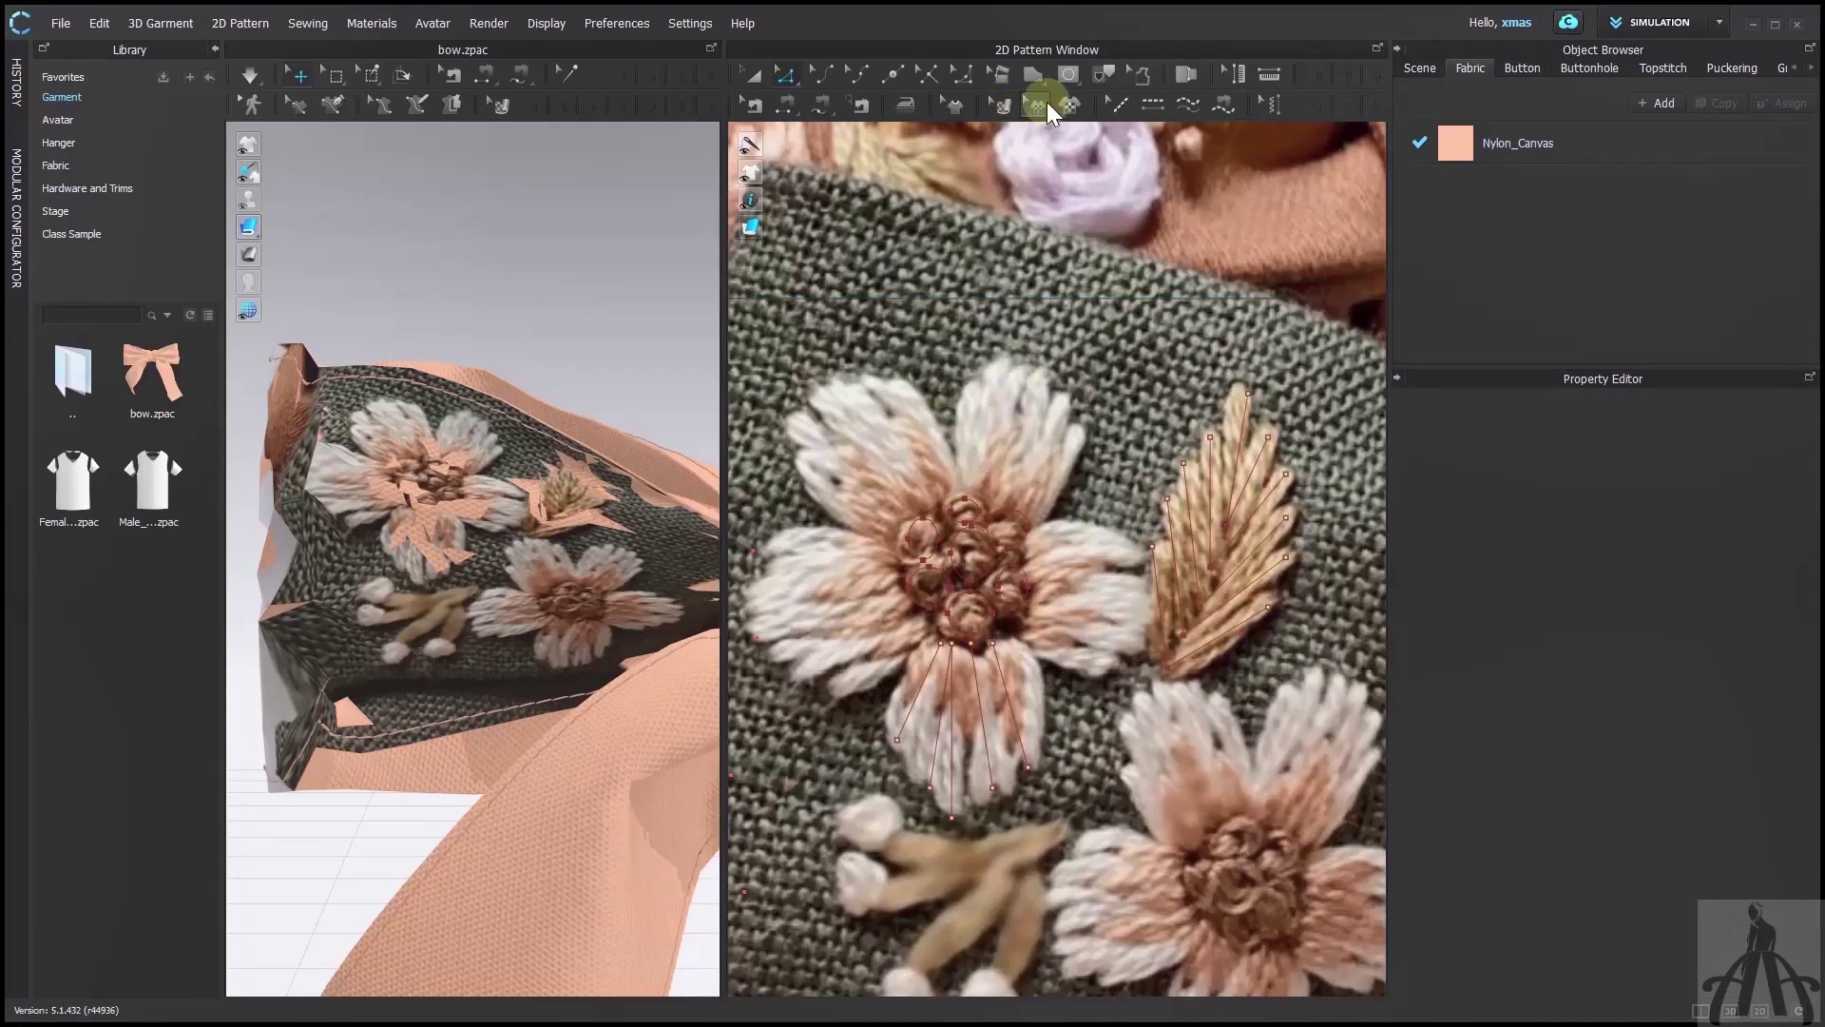
left_click(1093, 390)
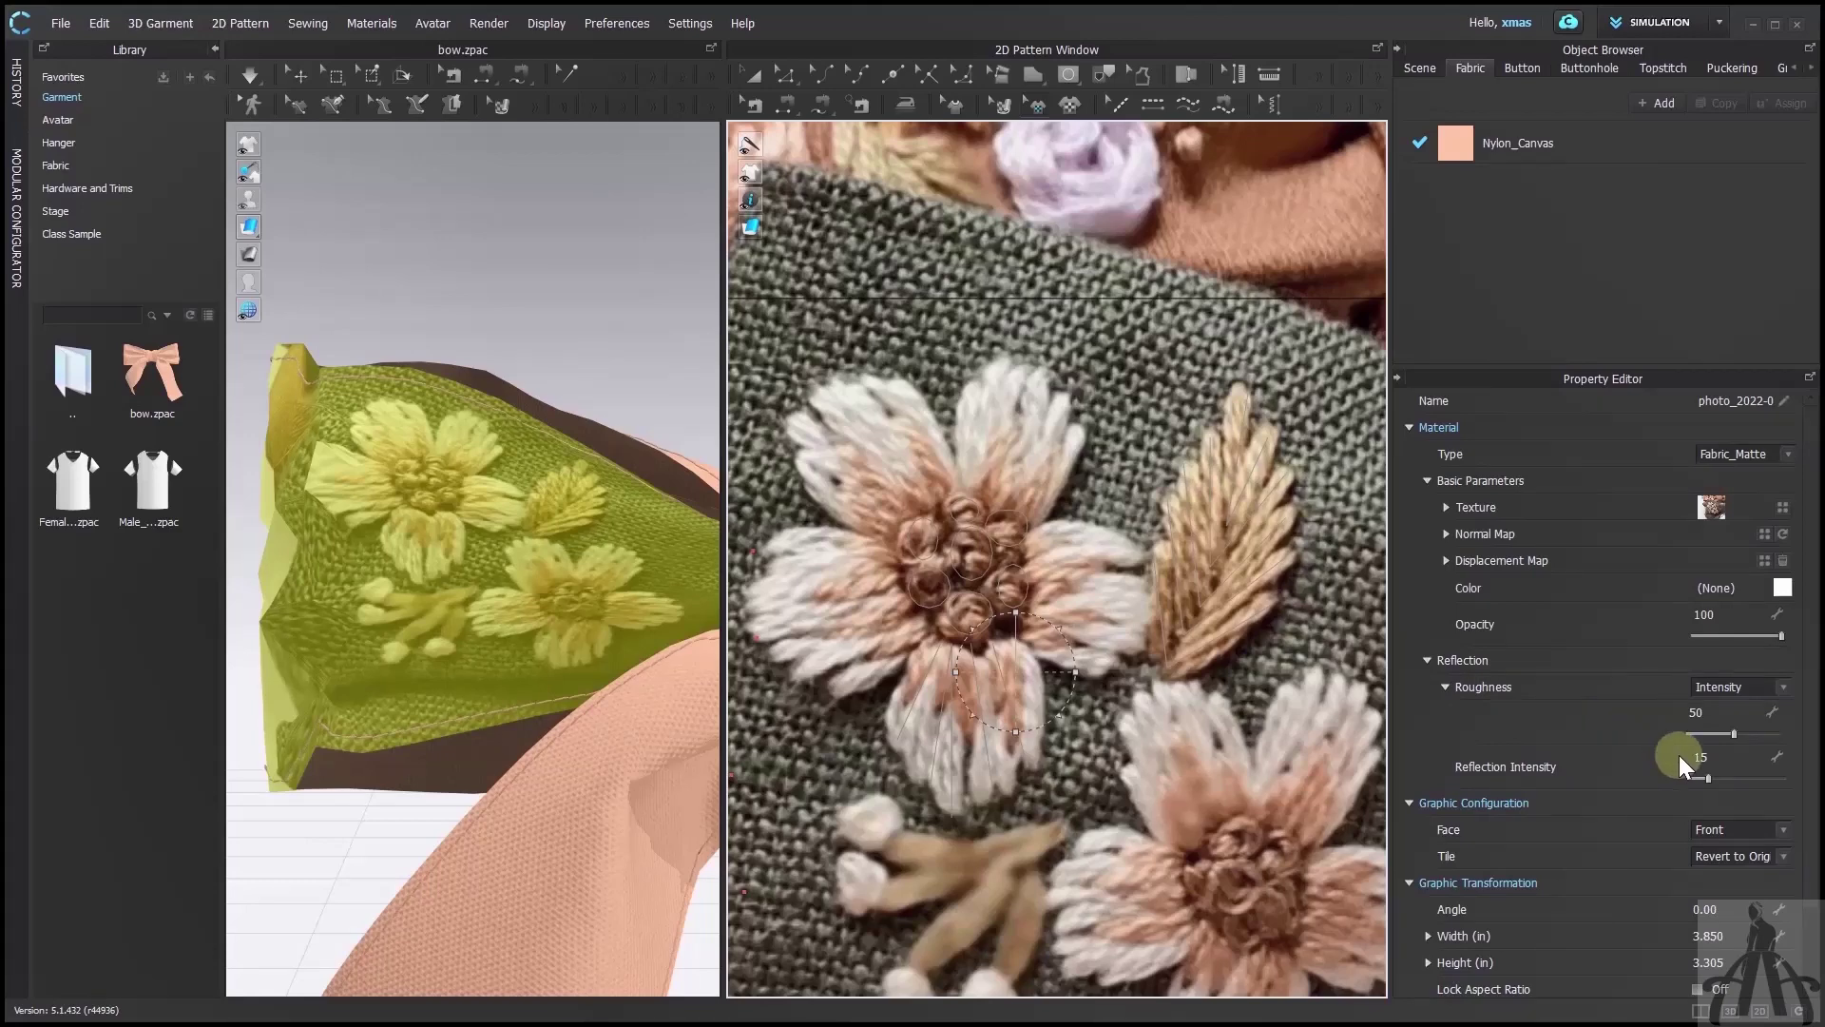
left_click(1705, 616)
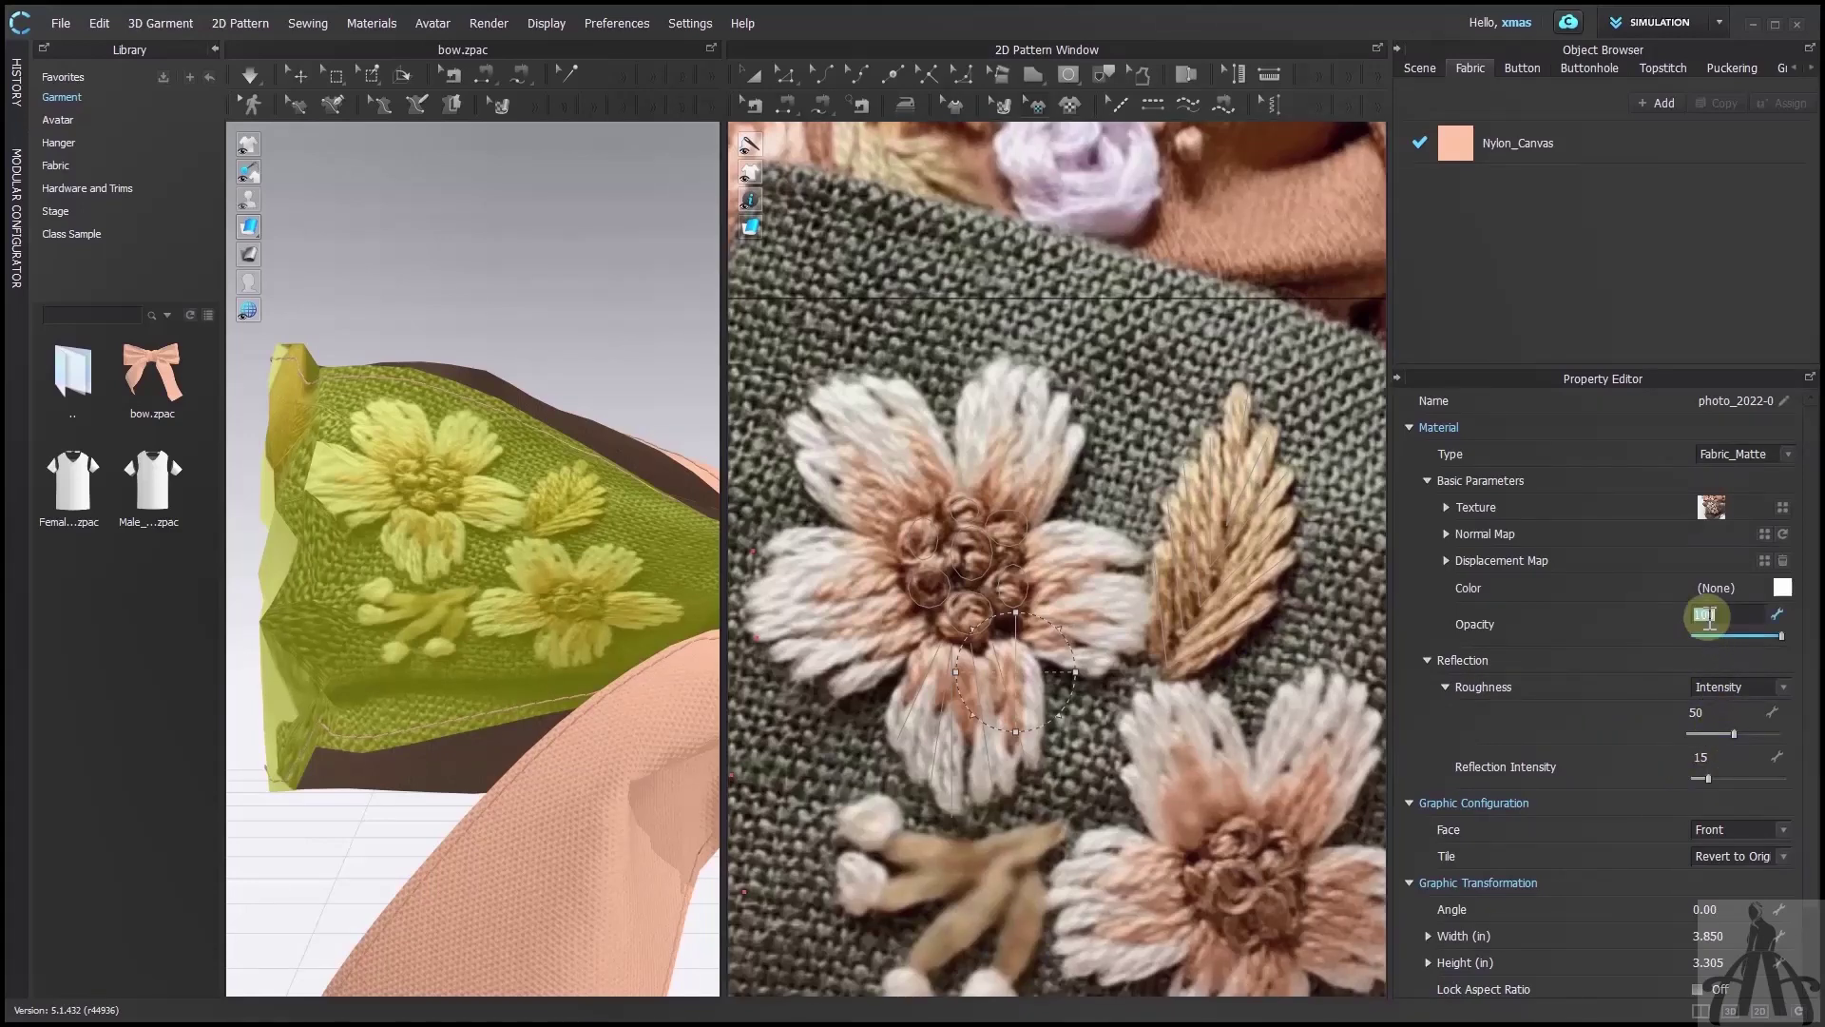
type("1")
key("Return")
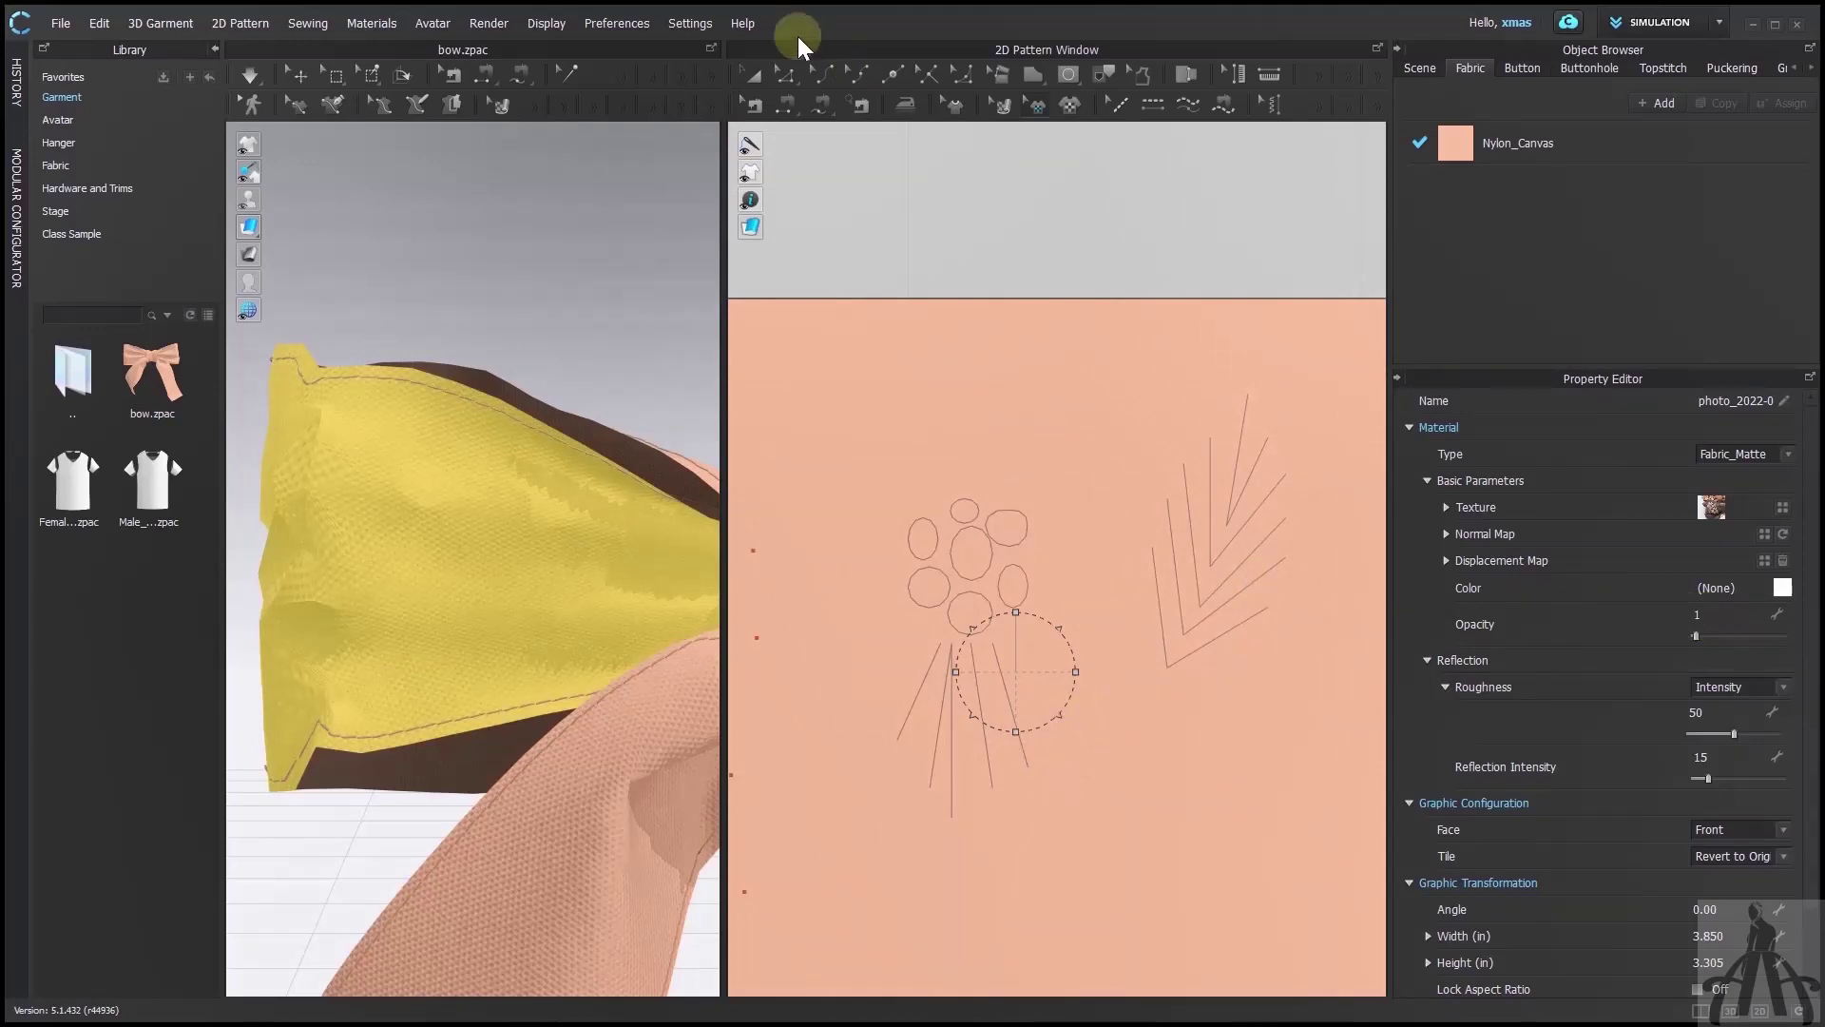
Adjust the end points of the fanned petal lines, moving the outer lines slightly inward
left_click(783, 74)
scroll(961, 667, "up", 2)
left_click(951, 640)
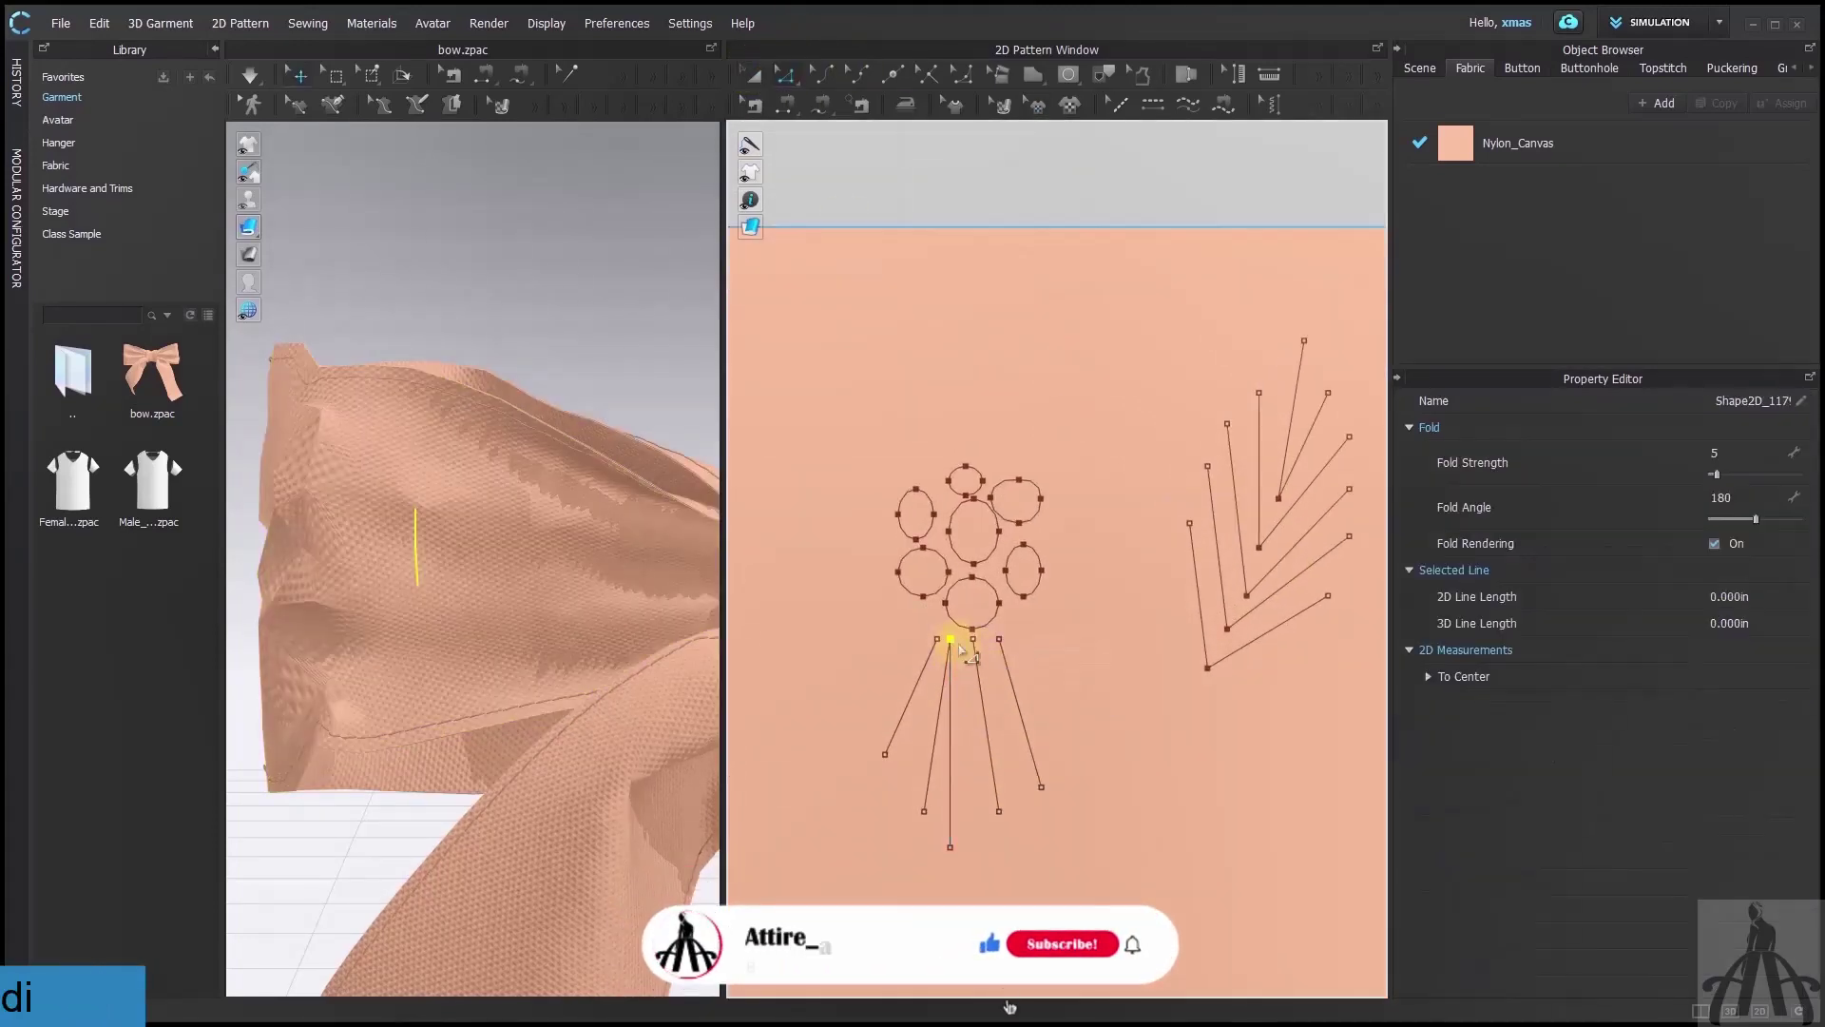
left_click_drag(957, 644, 960, 641)
left_click_drag(885, 755, 897, 761)
left_click_drag(999, 639, 989, 636)
left_click_drag(1041, 787, 1024, 780)
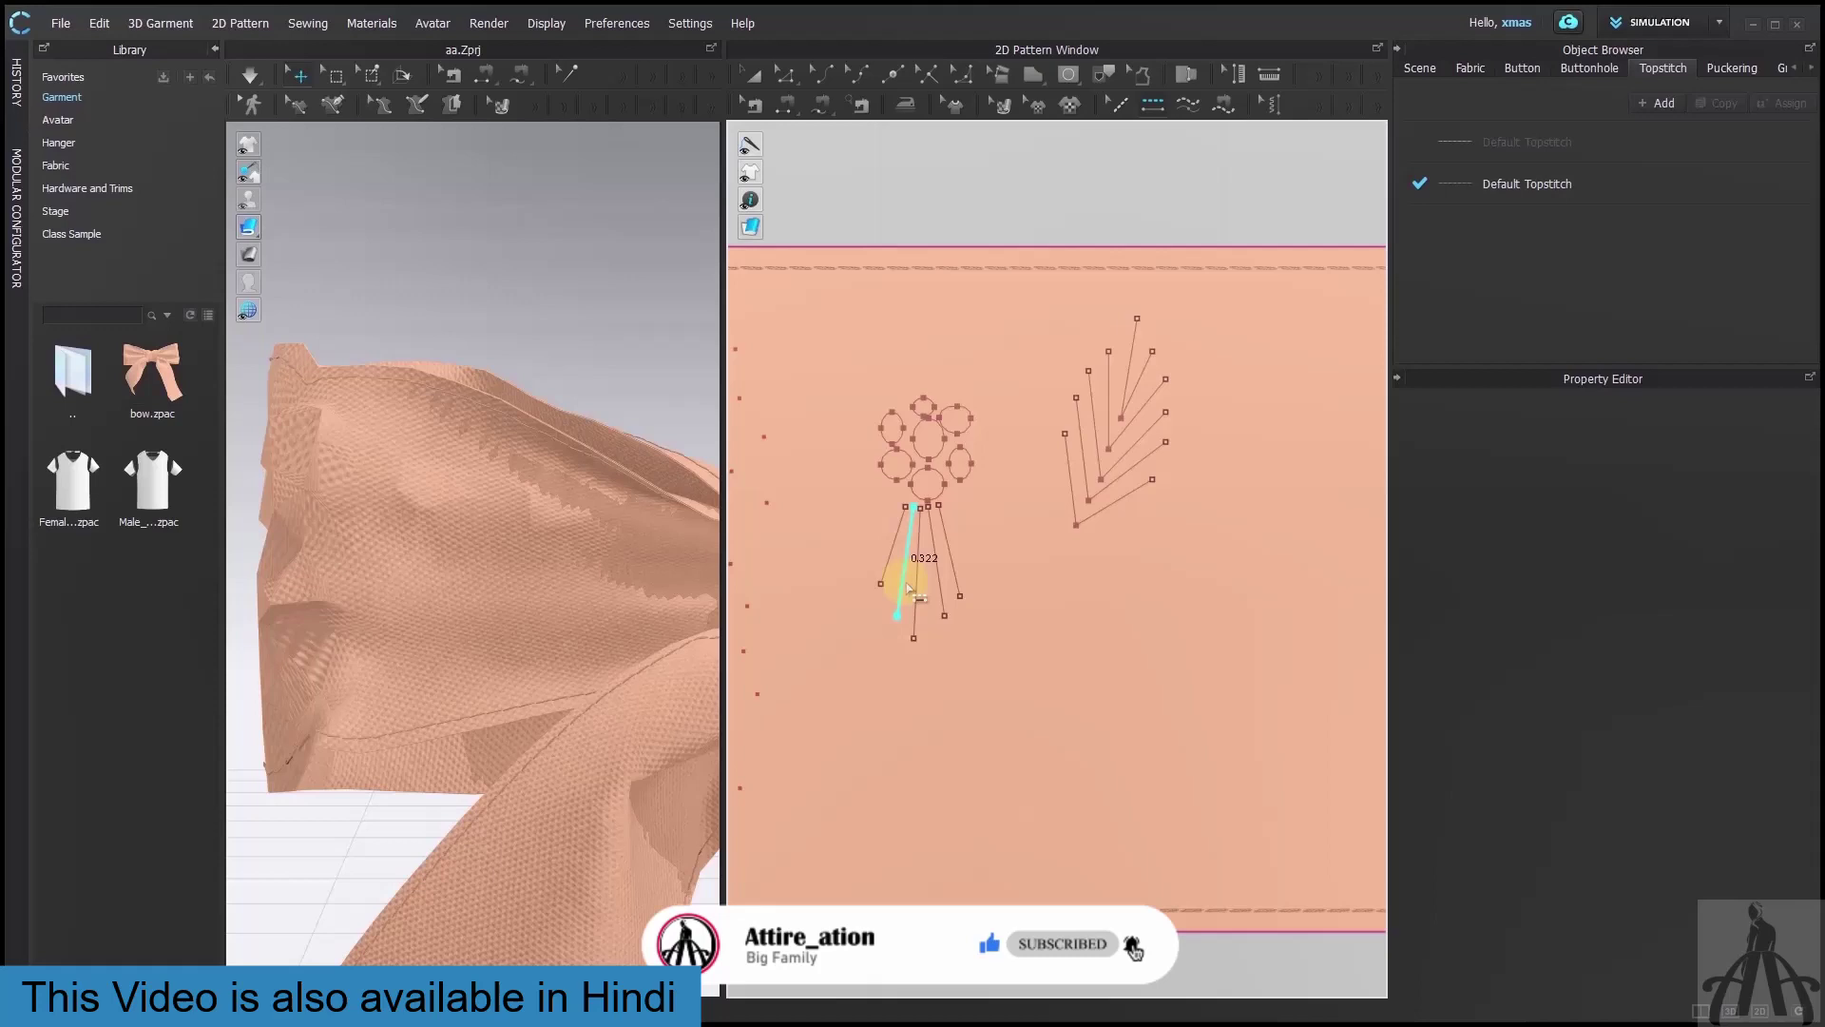
Apply segment topstitching with Default Topstitch to the five petal lines below the flower center
left_click(902, 582)
left_click(884, 569)
left_click(919, 595)
left_click(939, 595)
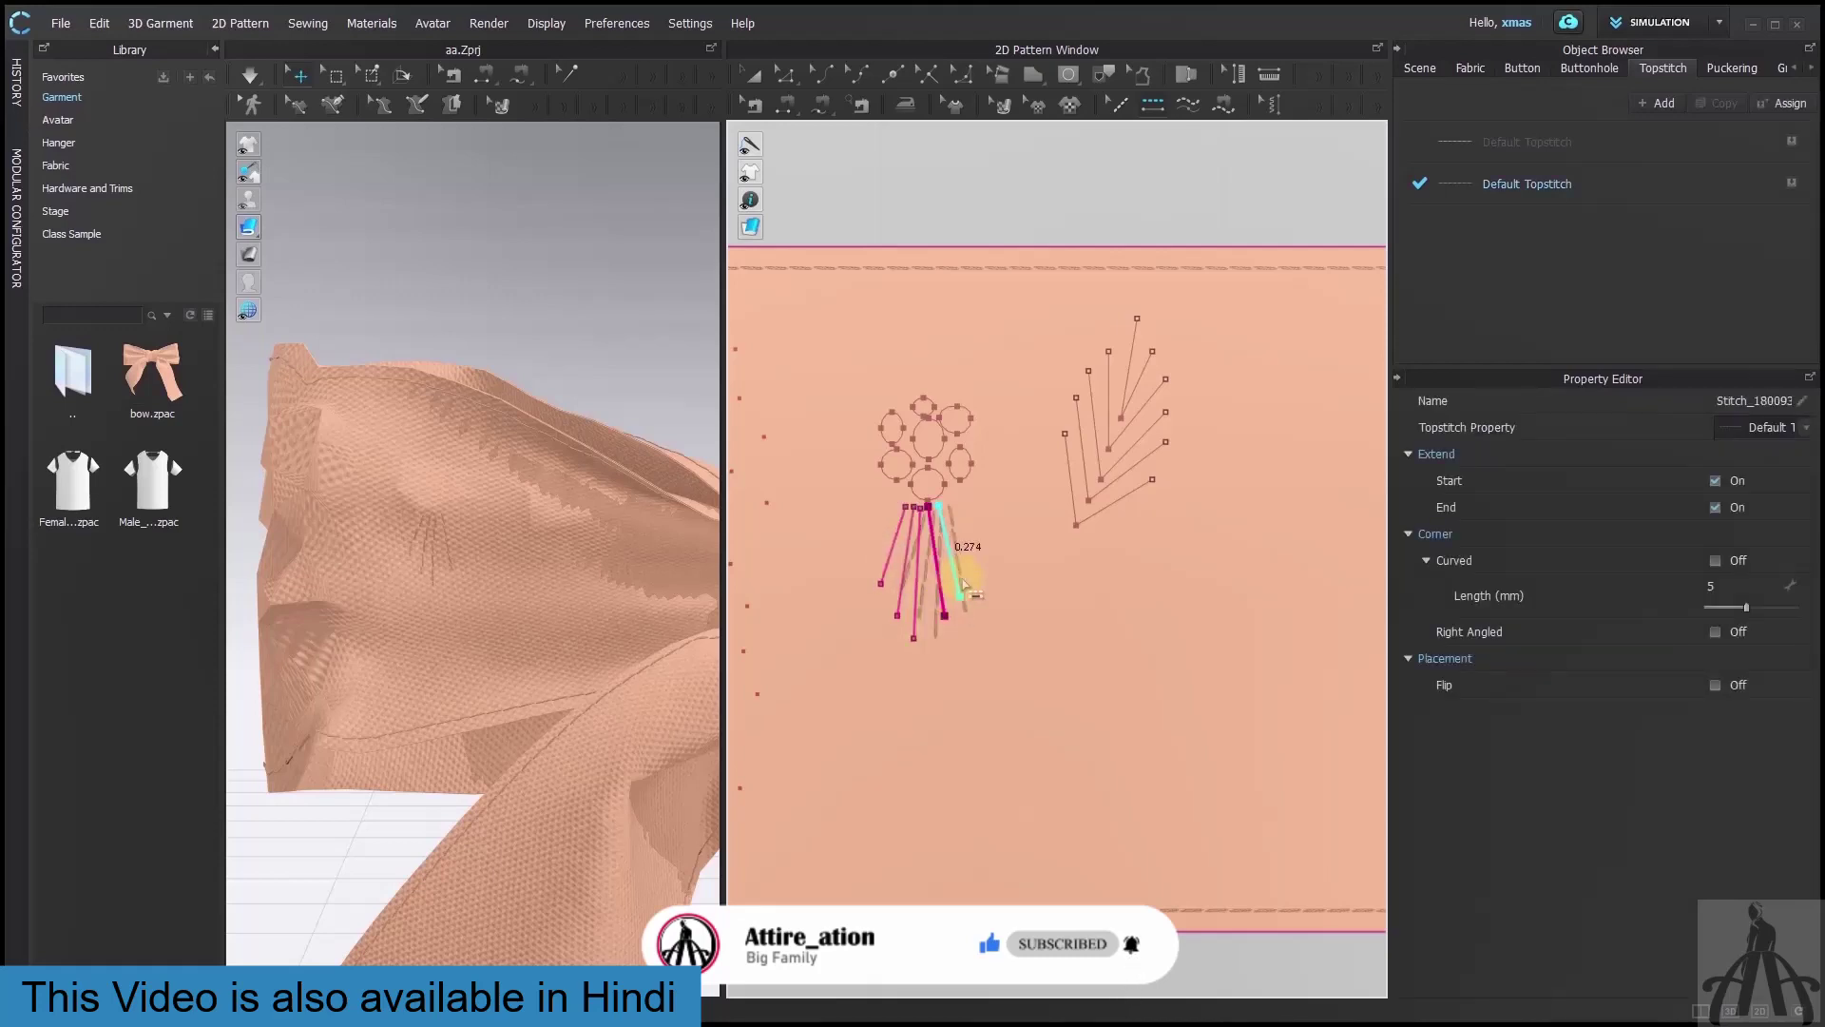
left_click(958, 582)
Apply free topstitching along the five nested V-shaped internal lines of the leaf motif
left_click(1188, 105)
left_click(1064, 434)
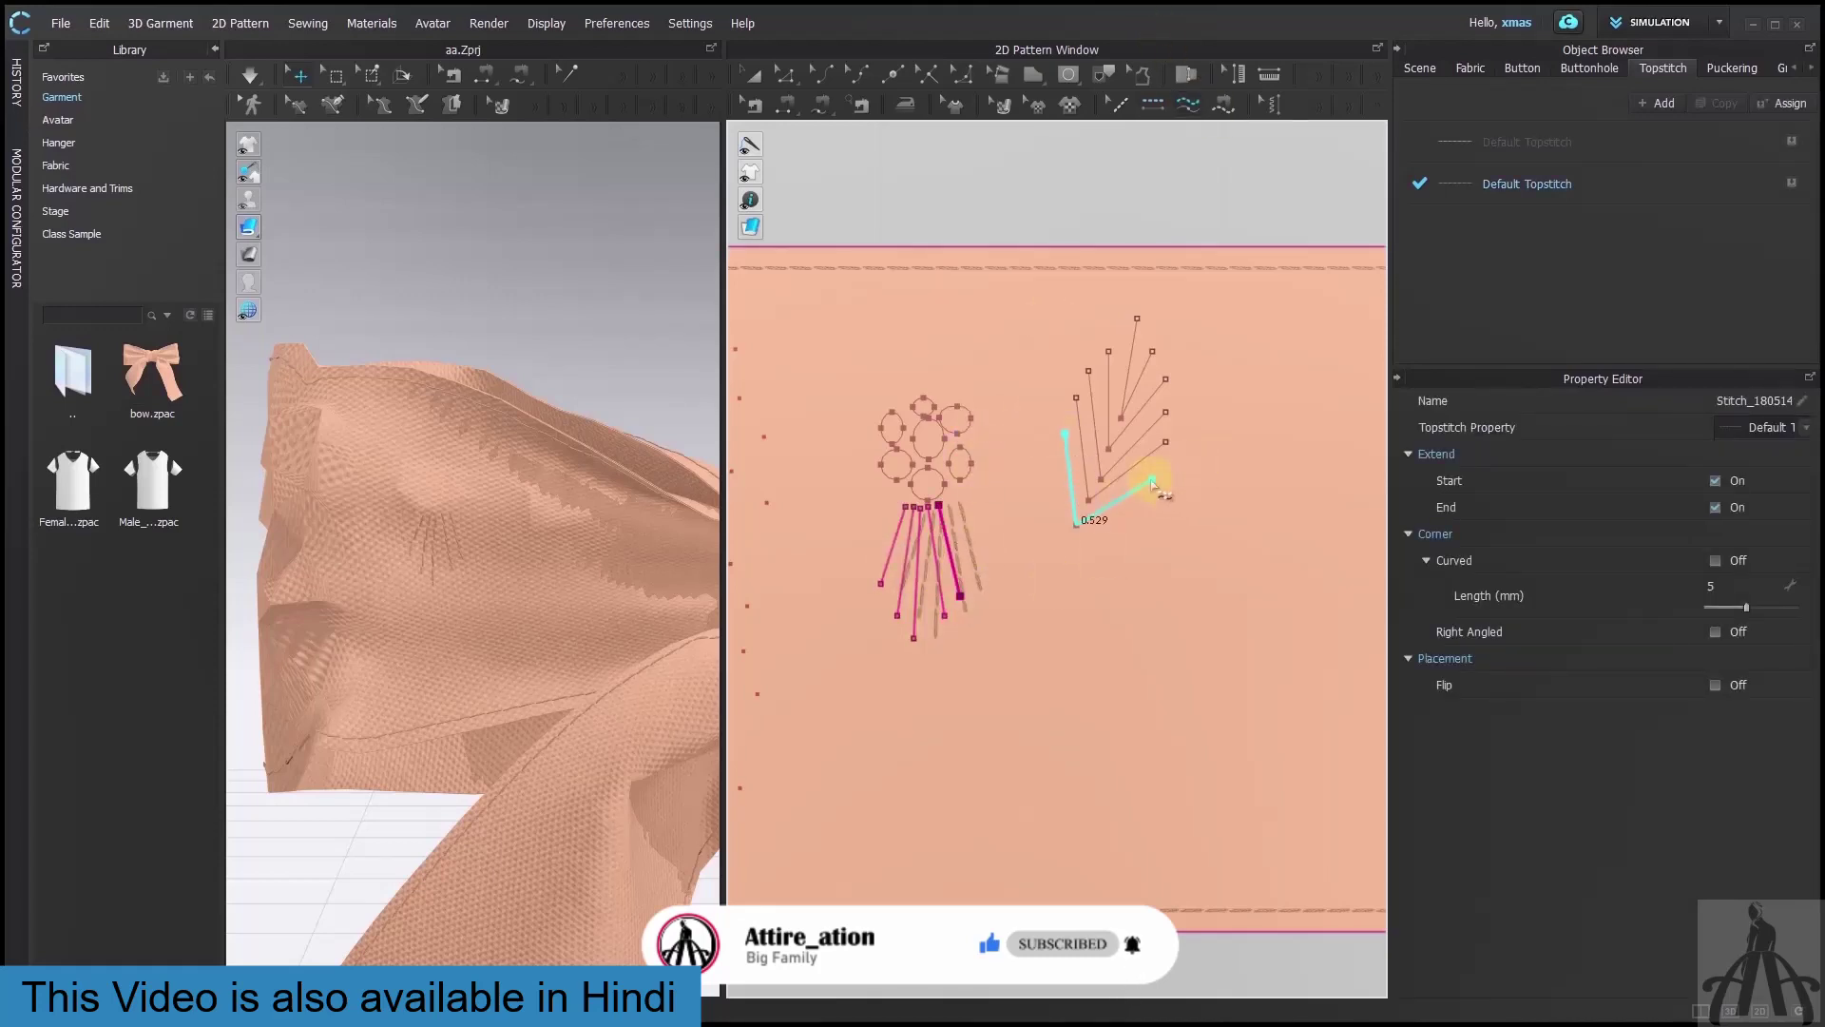
left_click(1152, 485)
left_click(1160, 439)
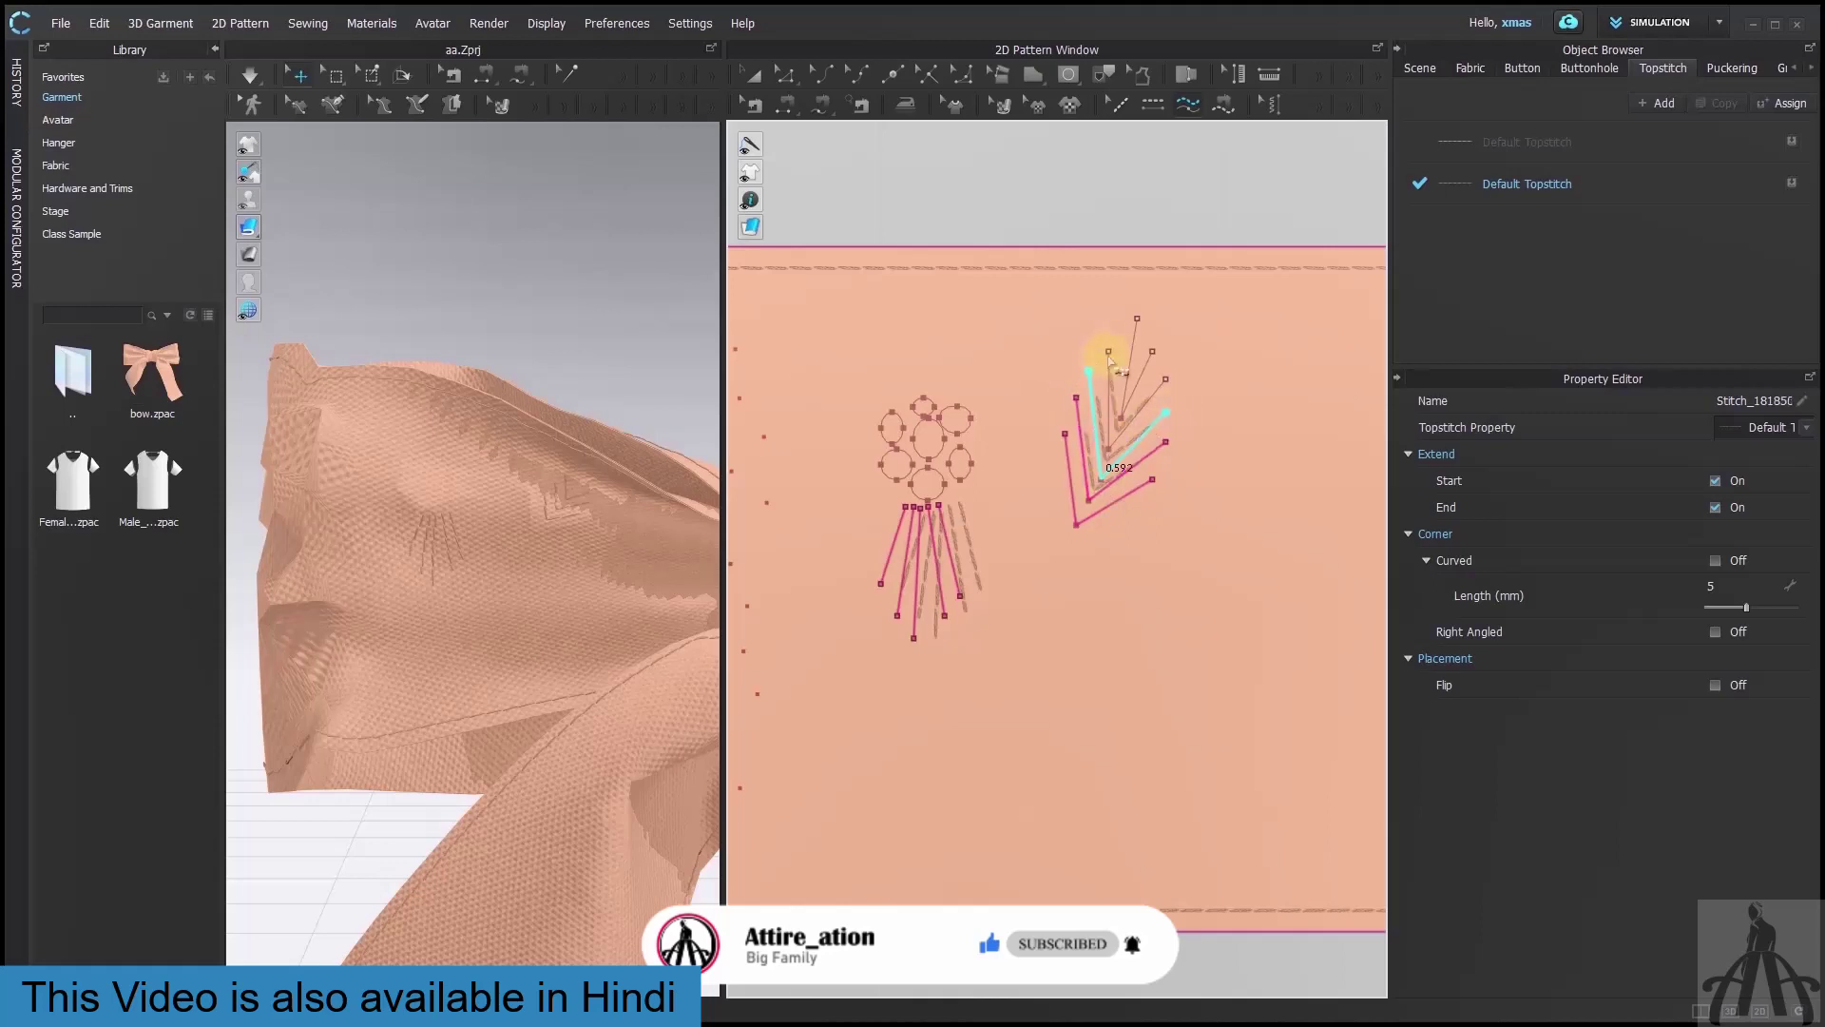
left_click(1109, 353)
left_click(1167, 381)
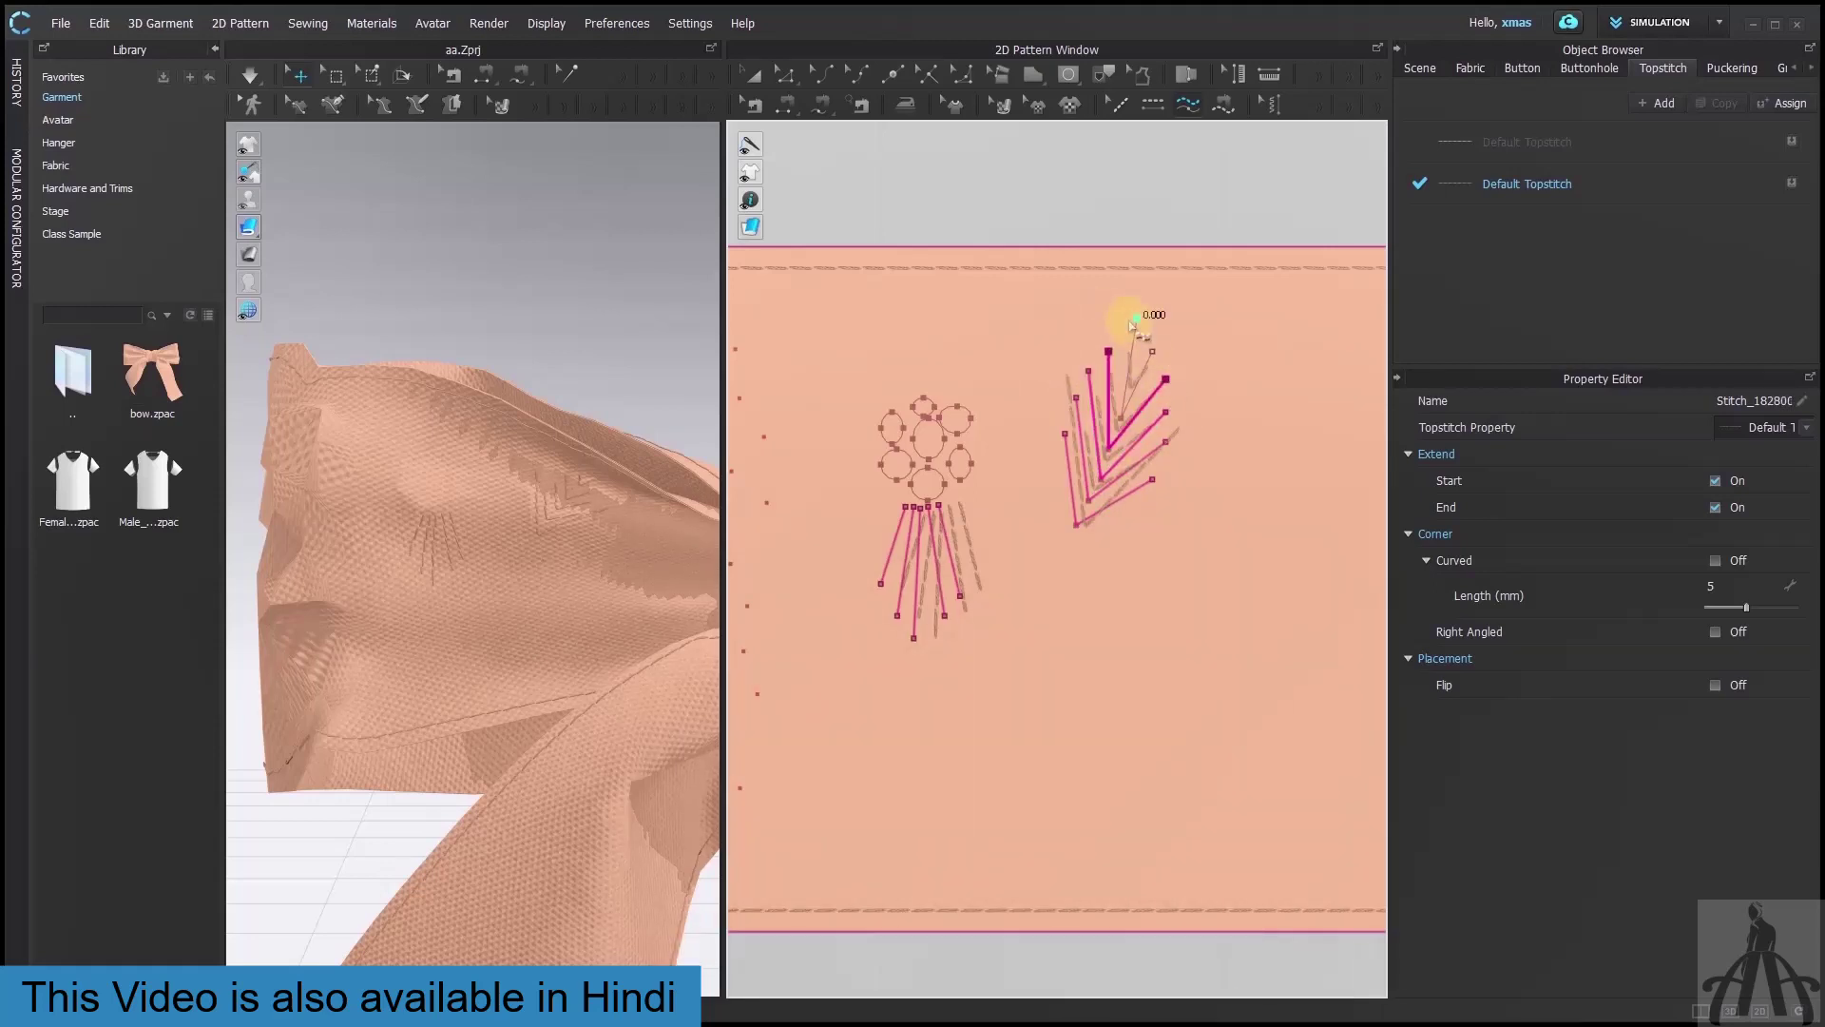
left_click(1143, 332)
Apply free topstitching around the seven ellipses that form the flower center
scroll(893, 423, "up", 3)
left_click(886, 390)
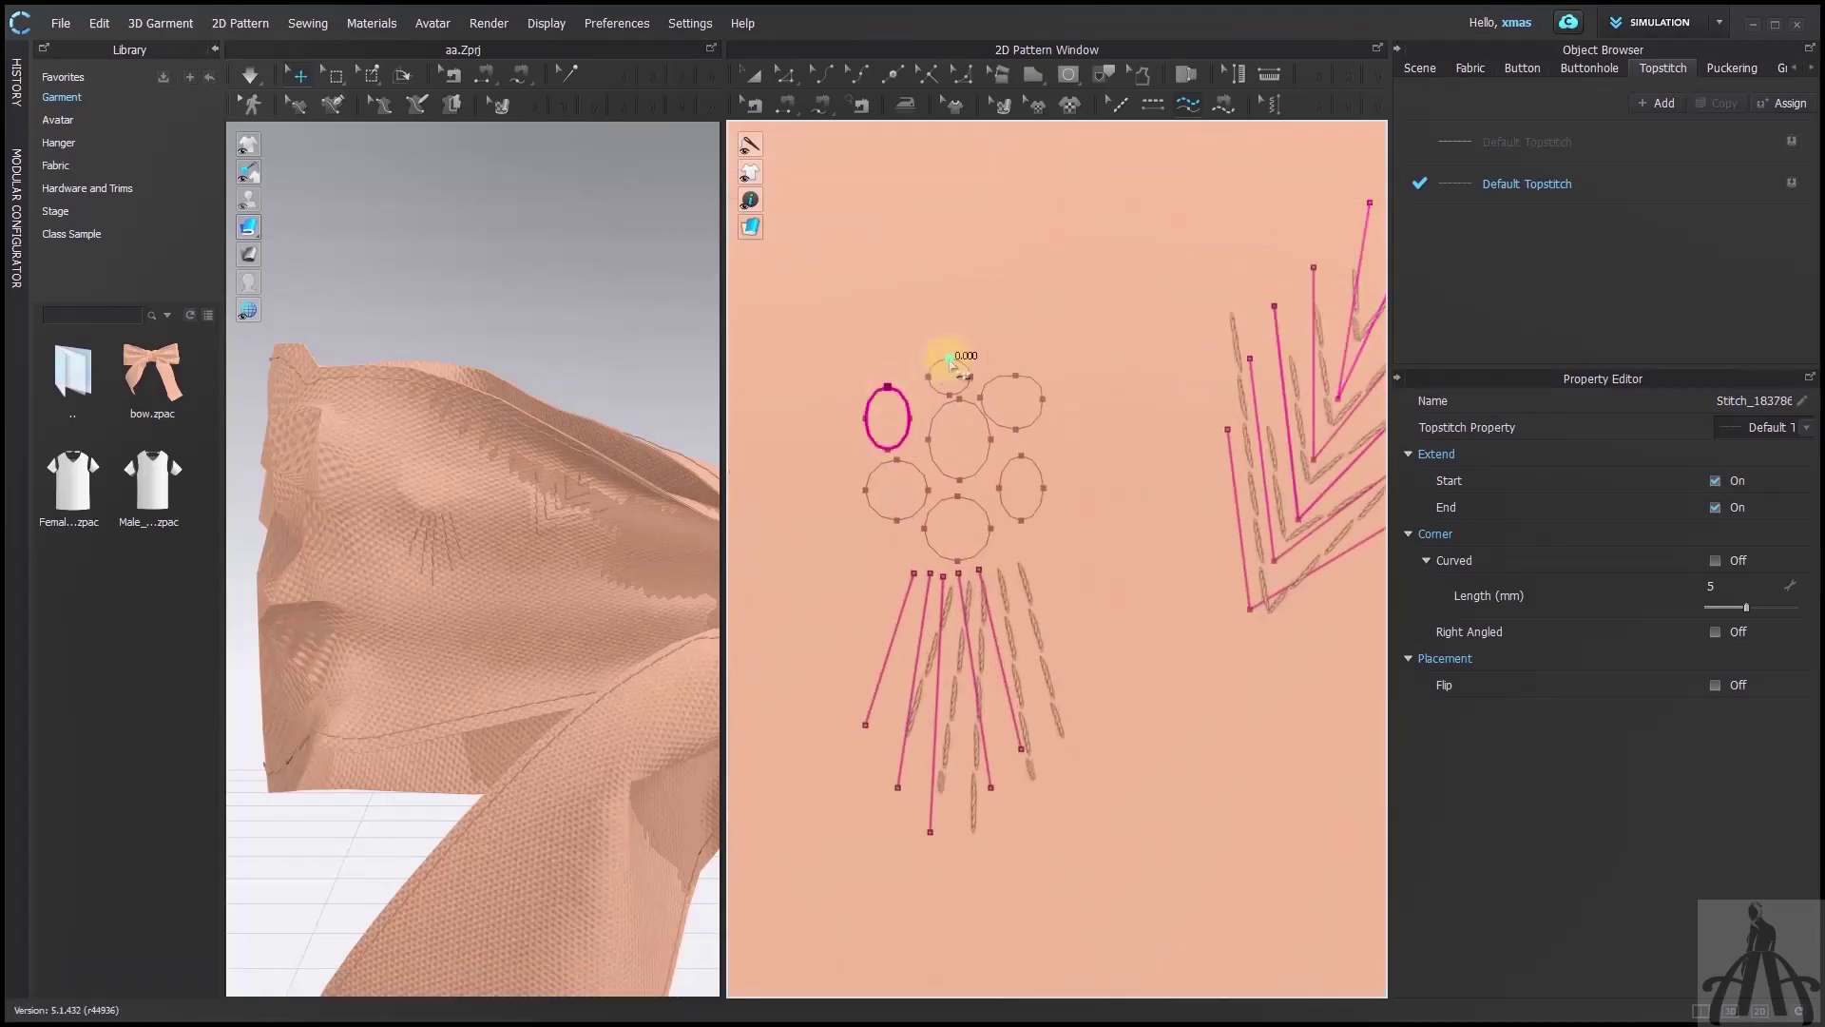
left_click(950, 365)
left_click(983, 385)
left_click(959, 401)
left_click(896, 462)
left_click(957, 496)
left_click(1022, 457)
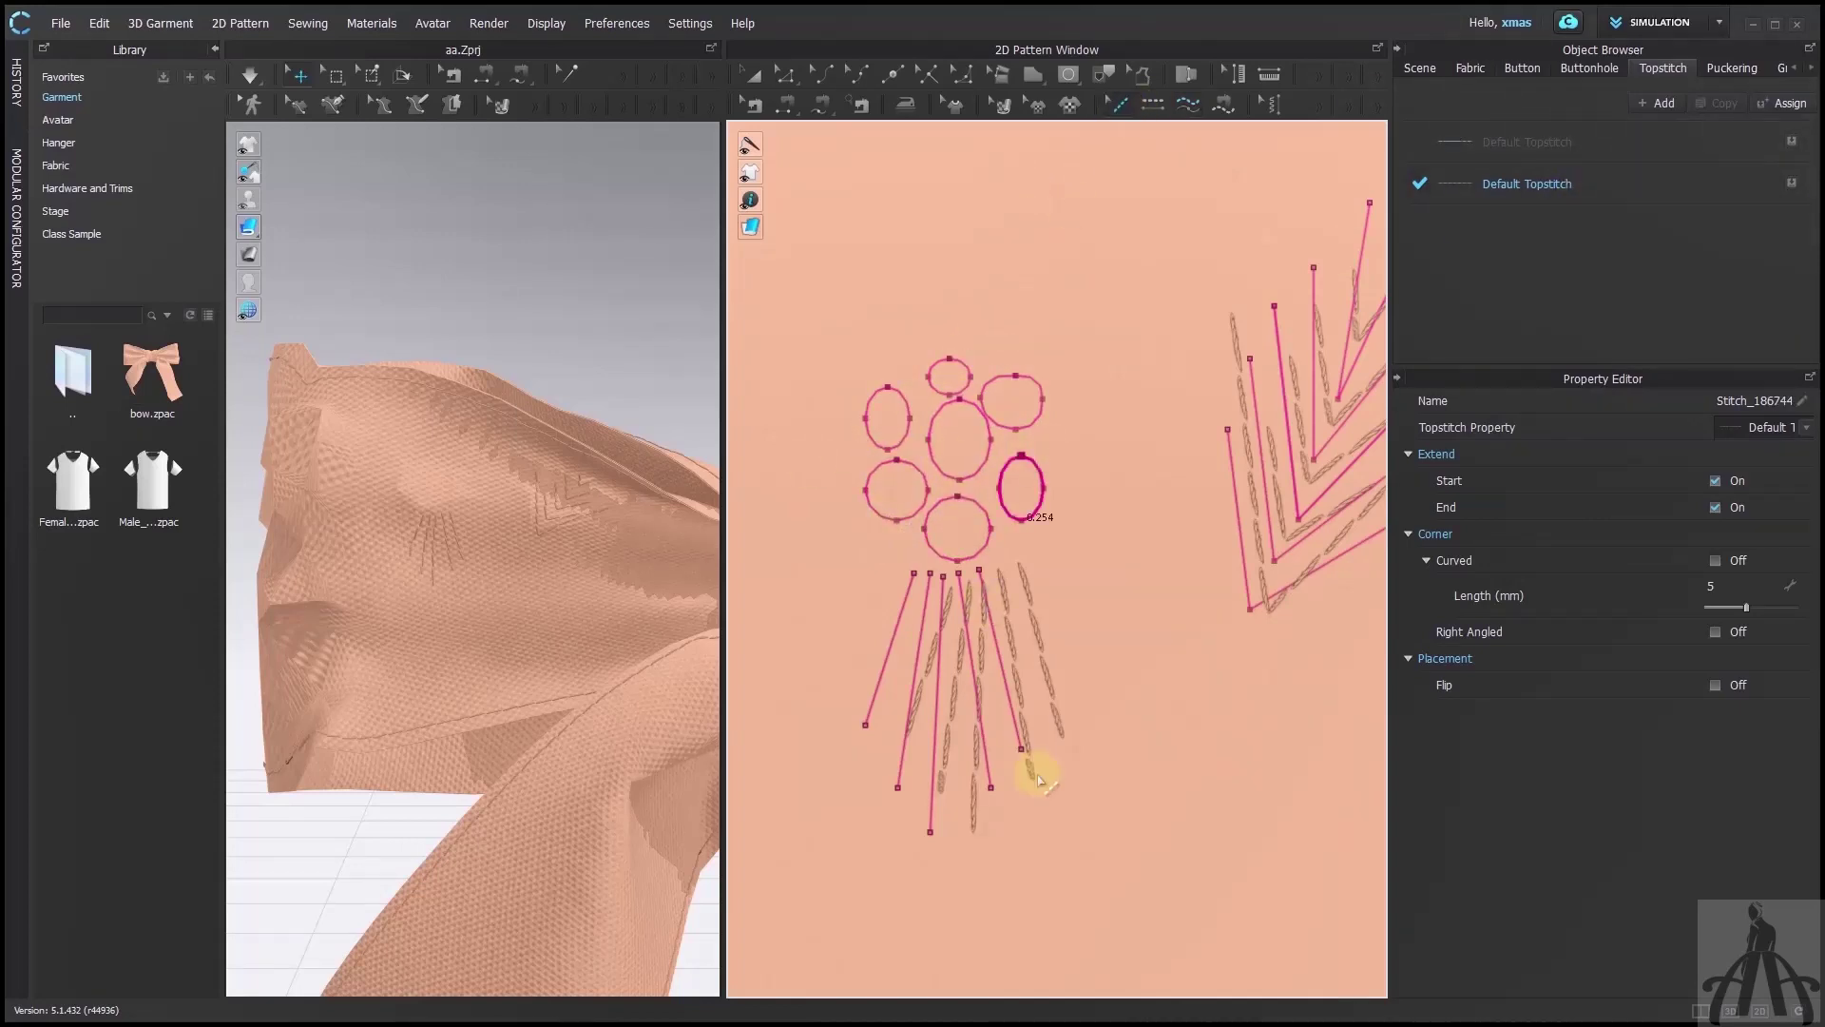
Assign the first Default Topstitch to the leaf motif's stitches and set its thread thickness to 300 Tex
scroll(1067, 571, "down", 3)
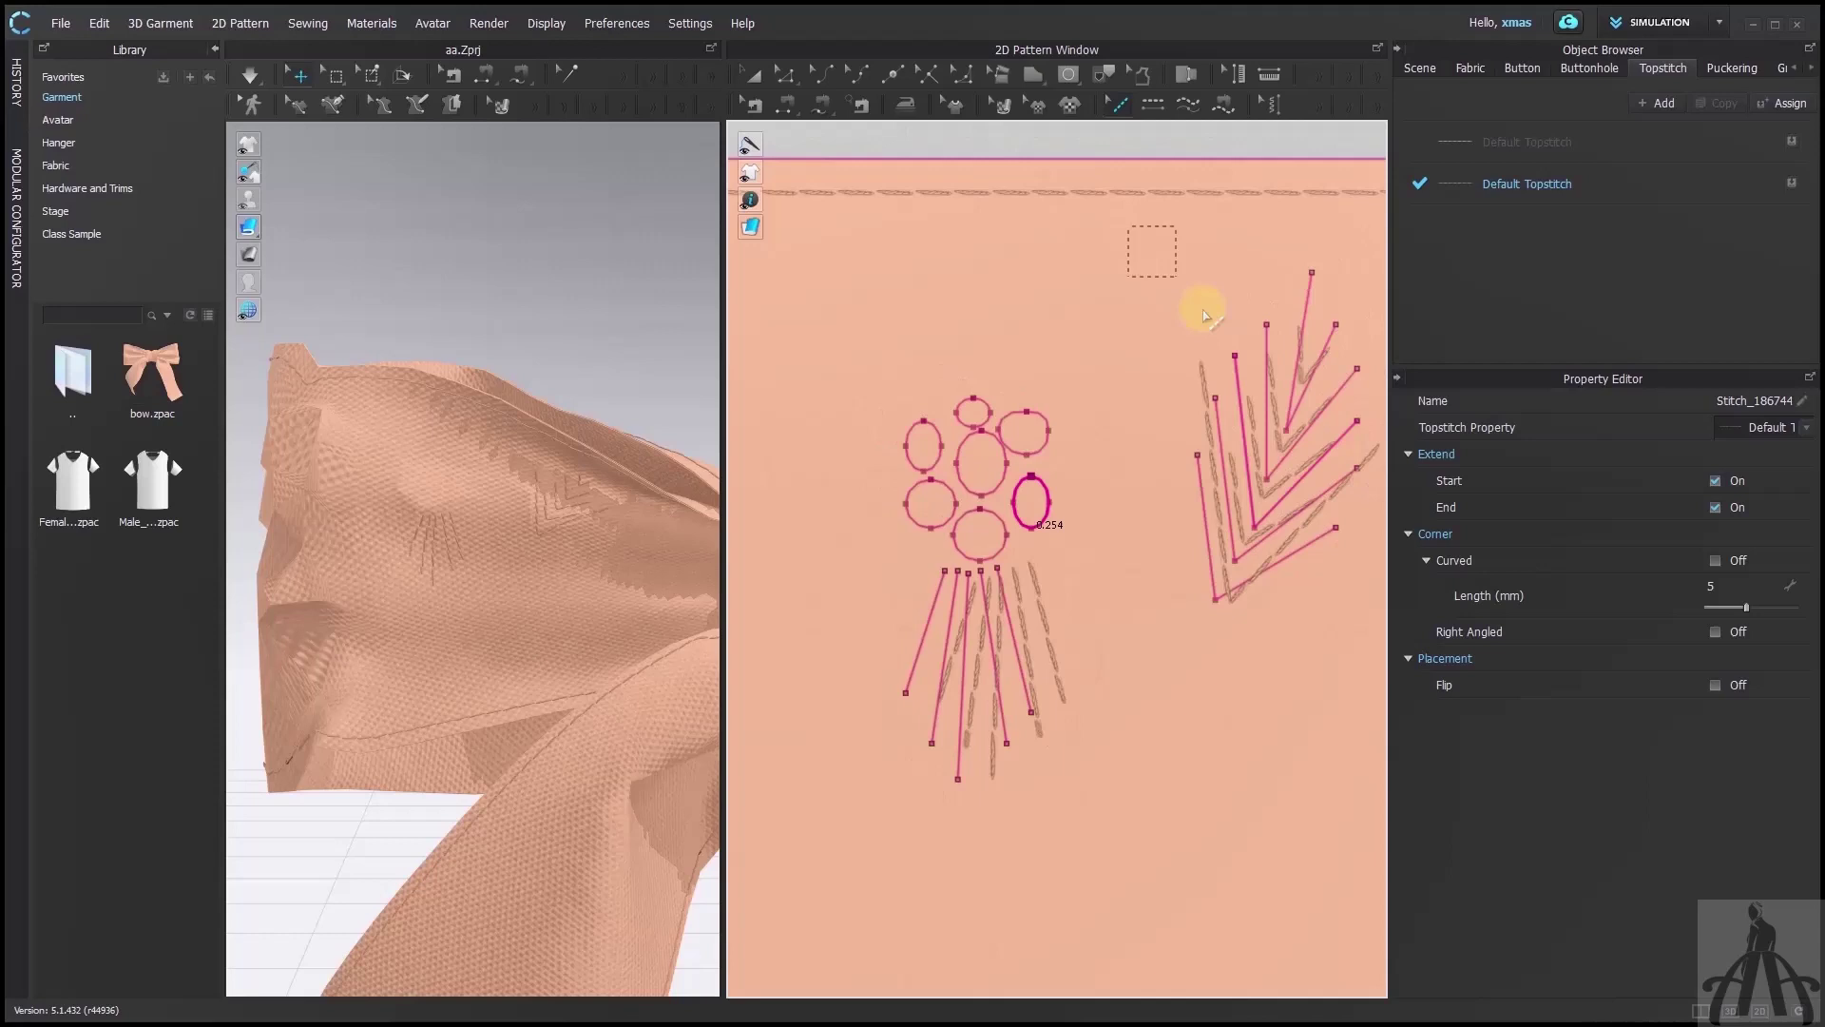
left_click_drag(1205, 313, 1430, 772)
scroll(582, 510, "up", 3)
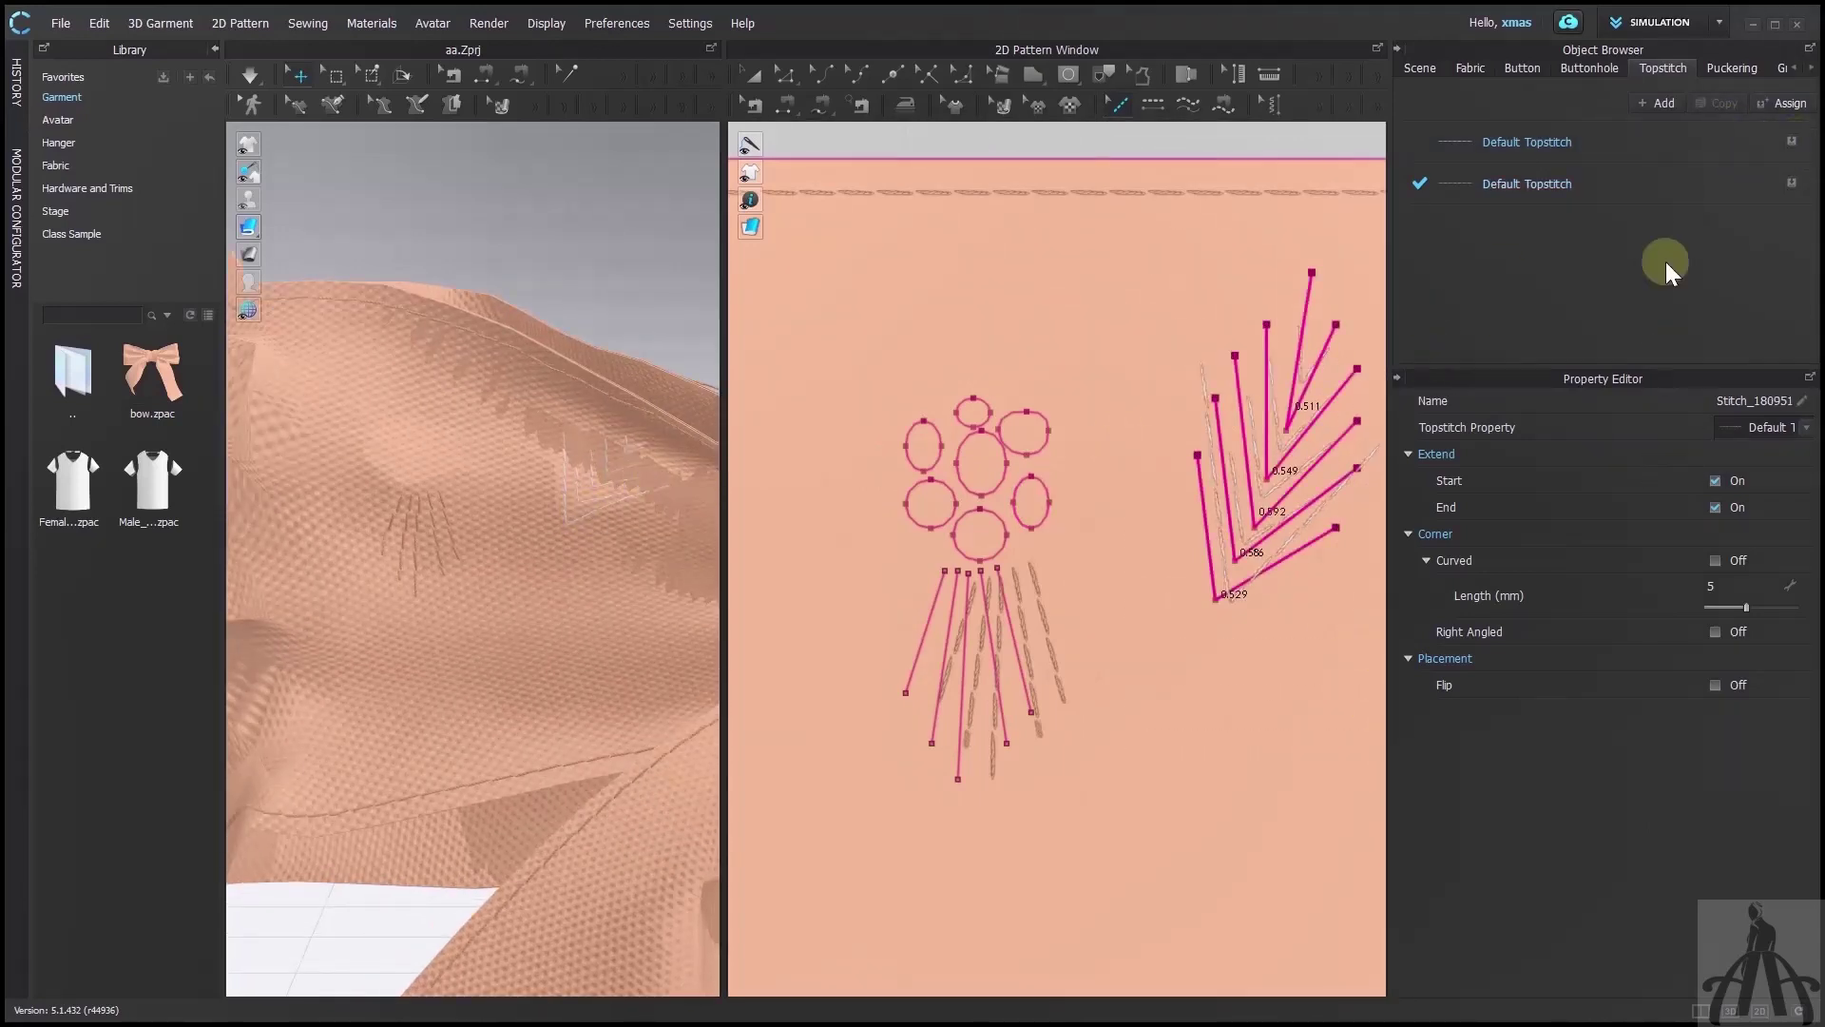
left_click(1661, 141)
scroll(1549, 514, "down", 3)
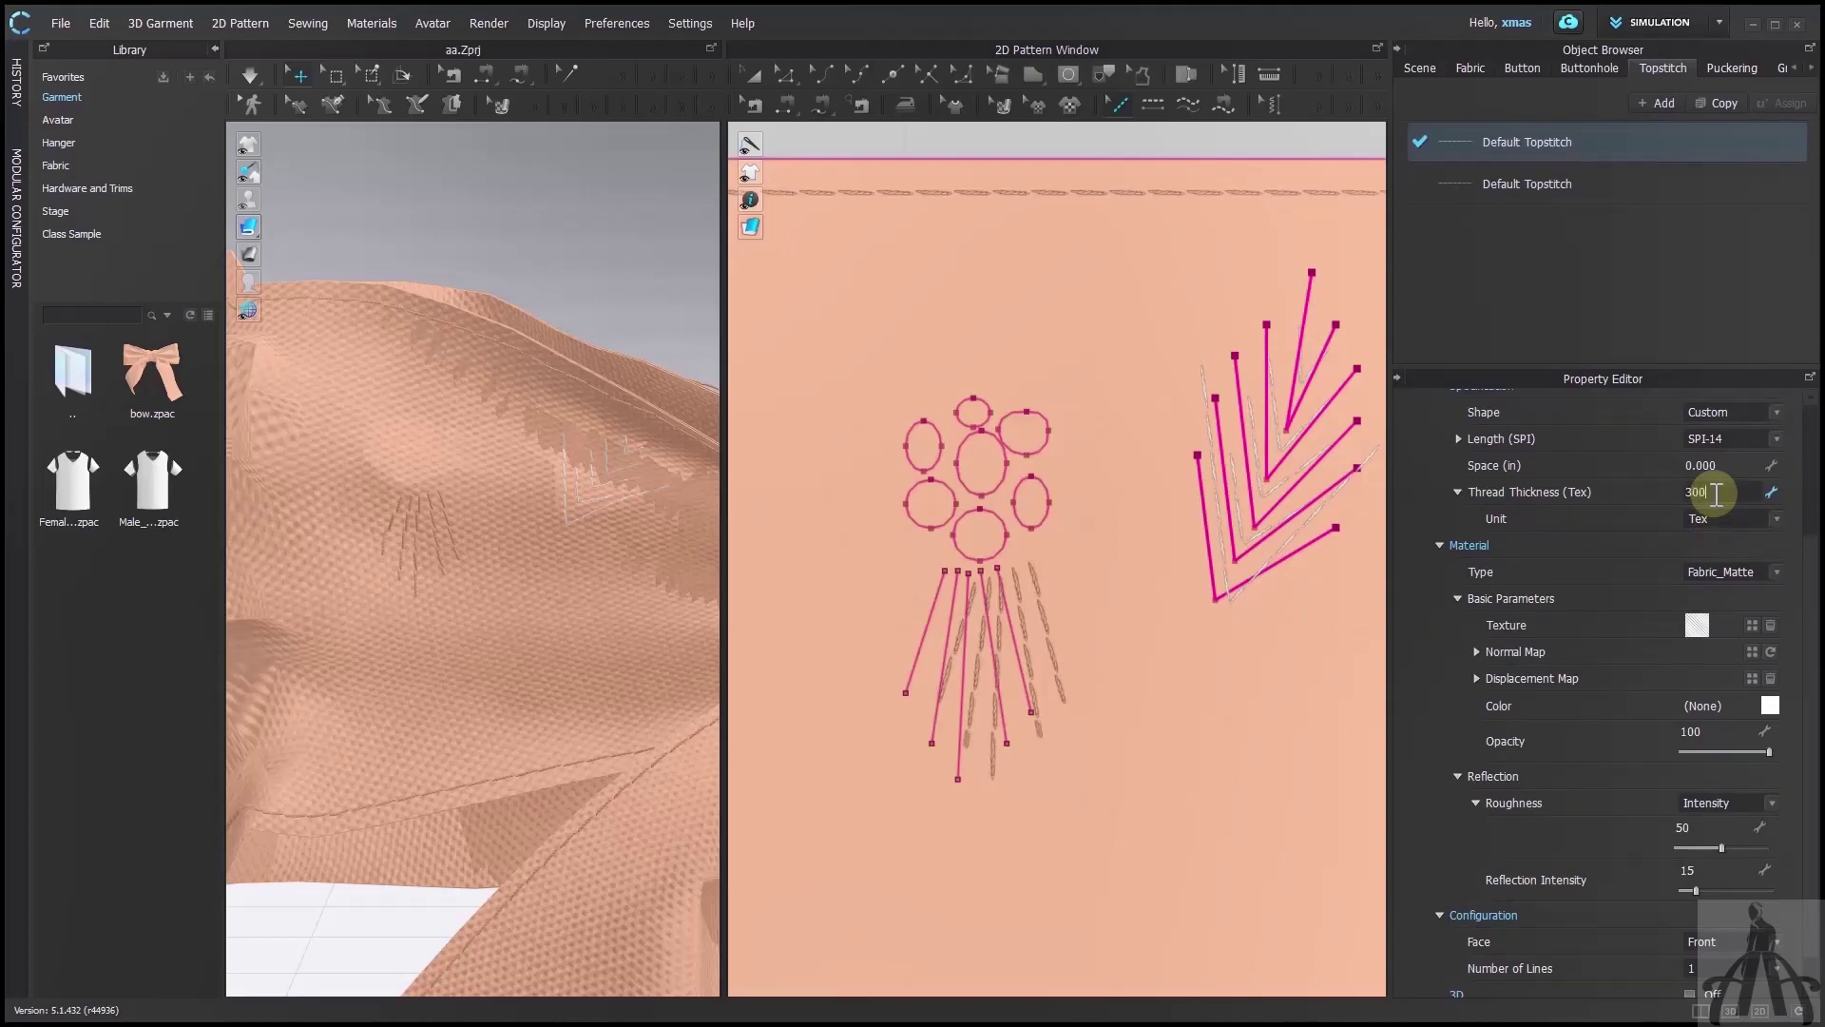
key("Return")
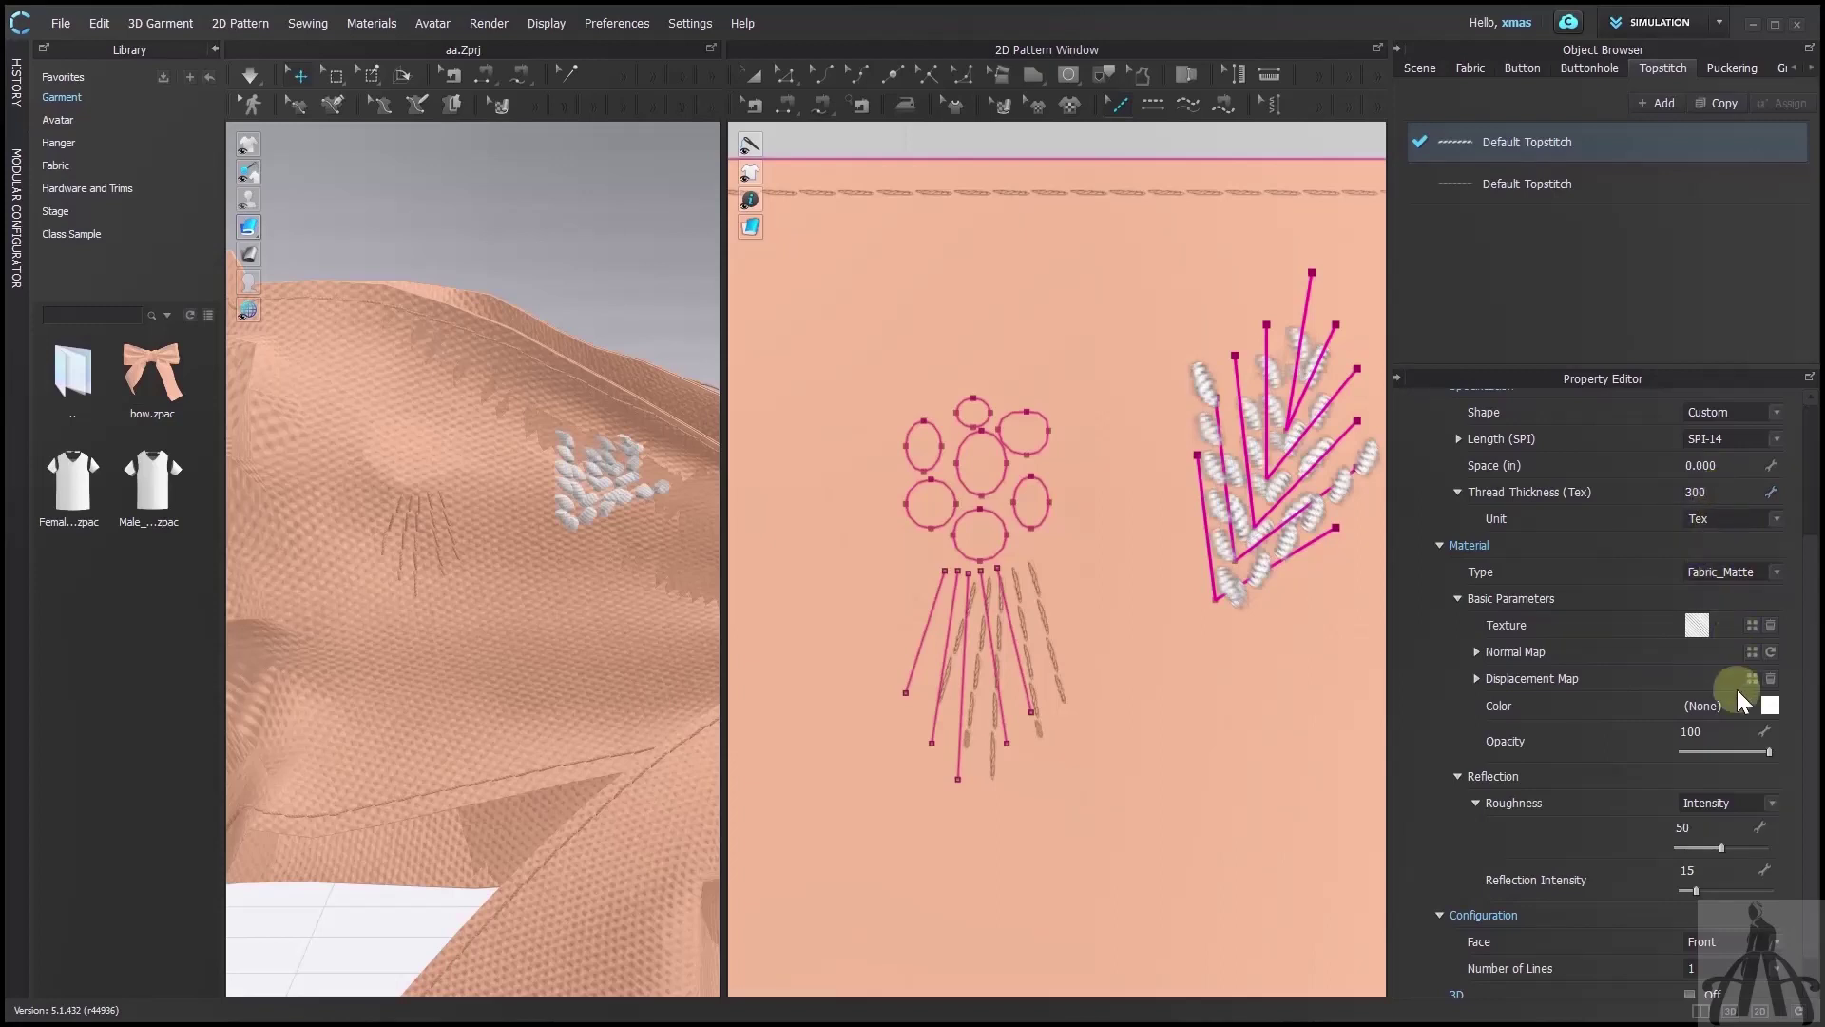
Set the stitch length of the leaf's topstitch to SPI-6
left_click(1775, 439)
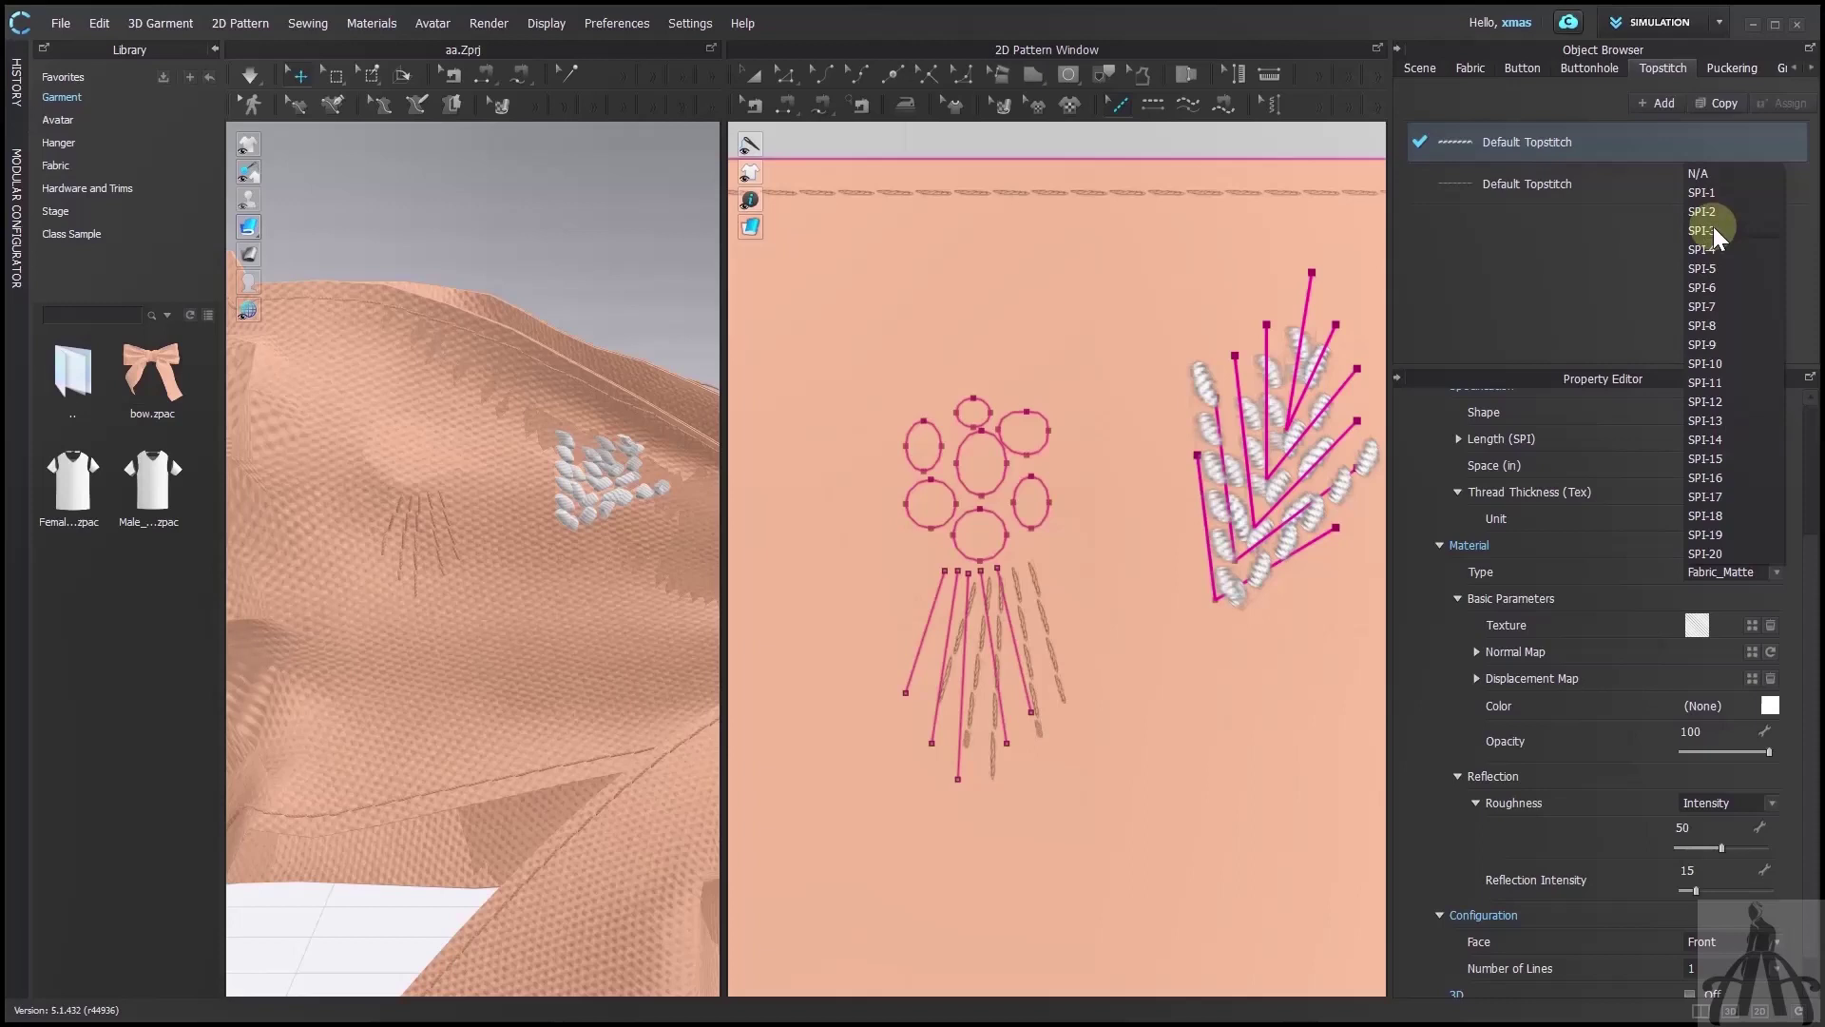
left_click(1713, 284)
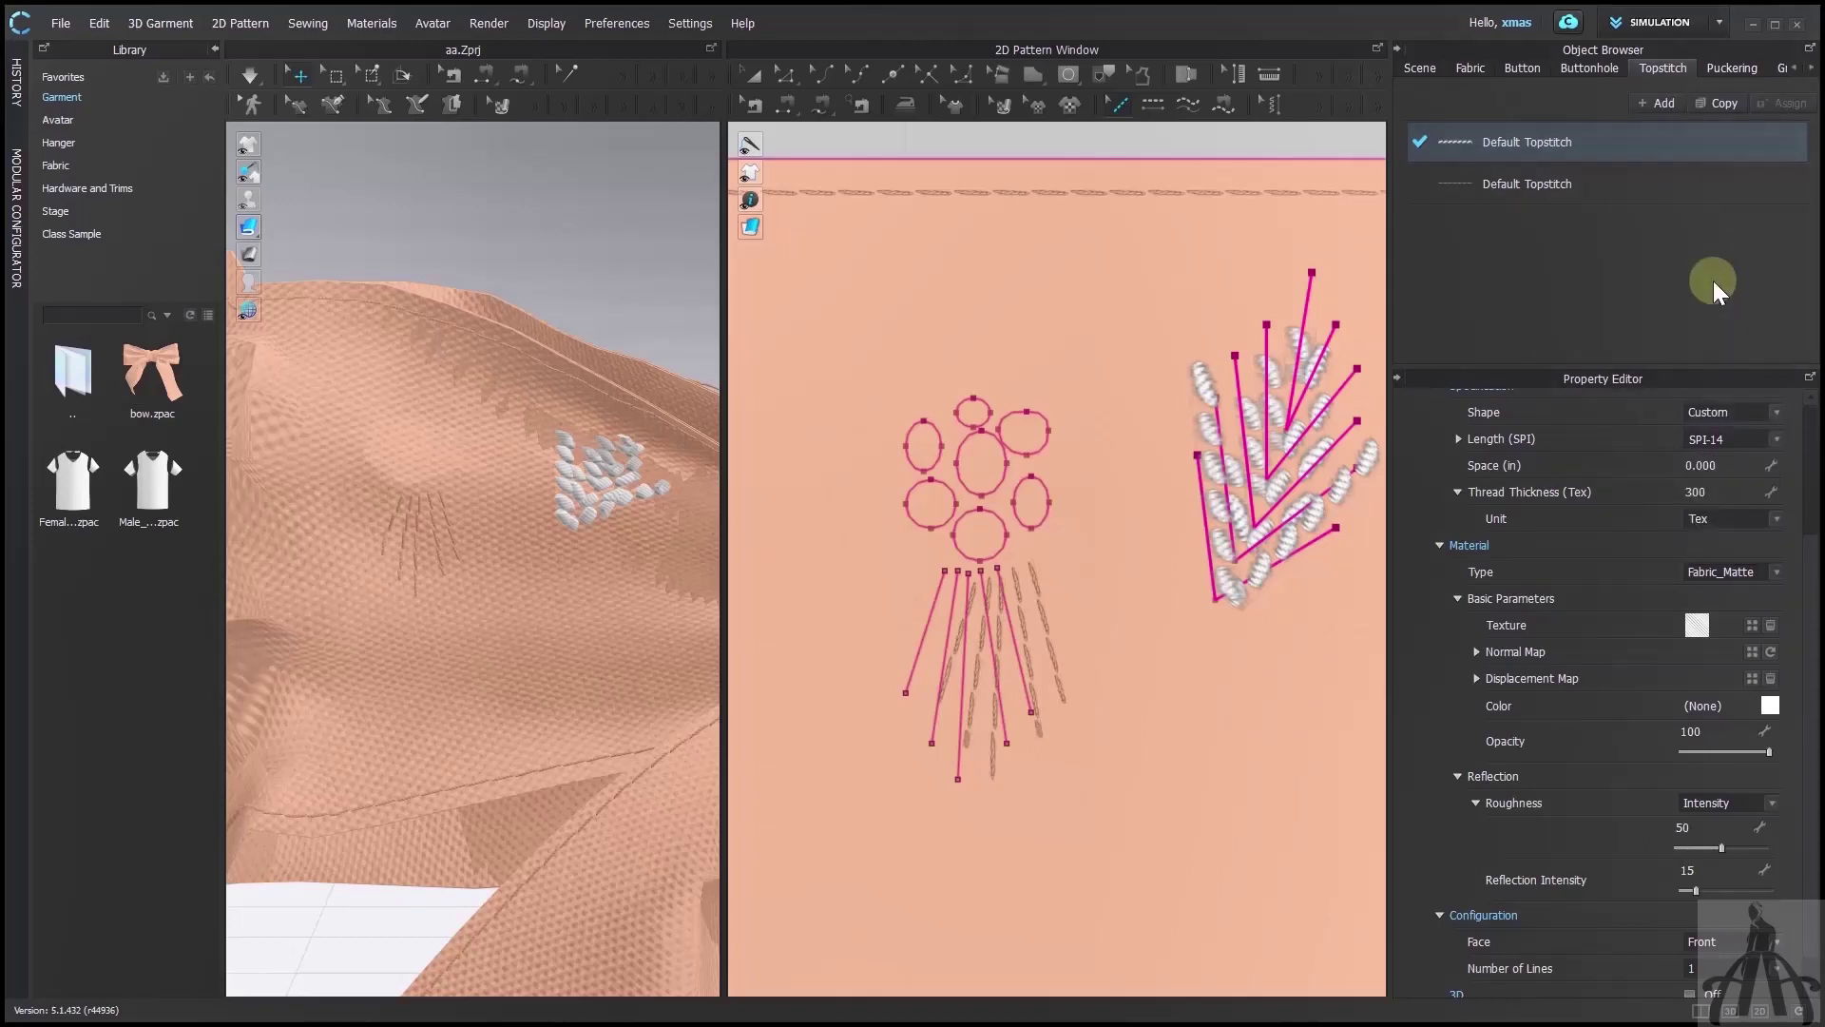
left_click(1773, 444)
left_click(1650, 402)
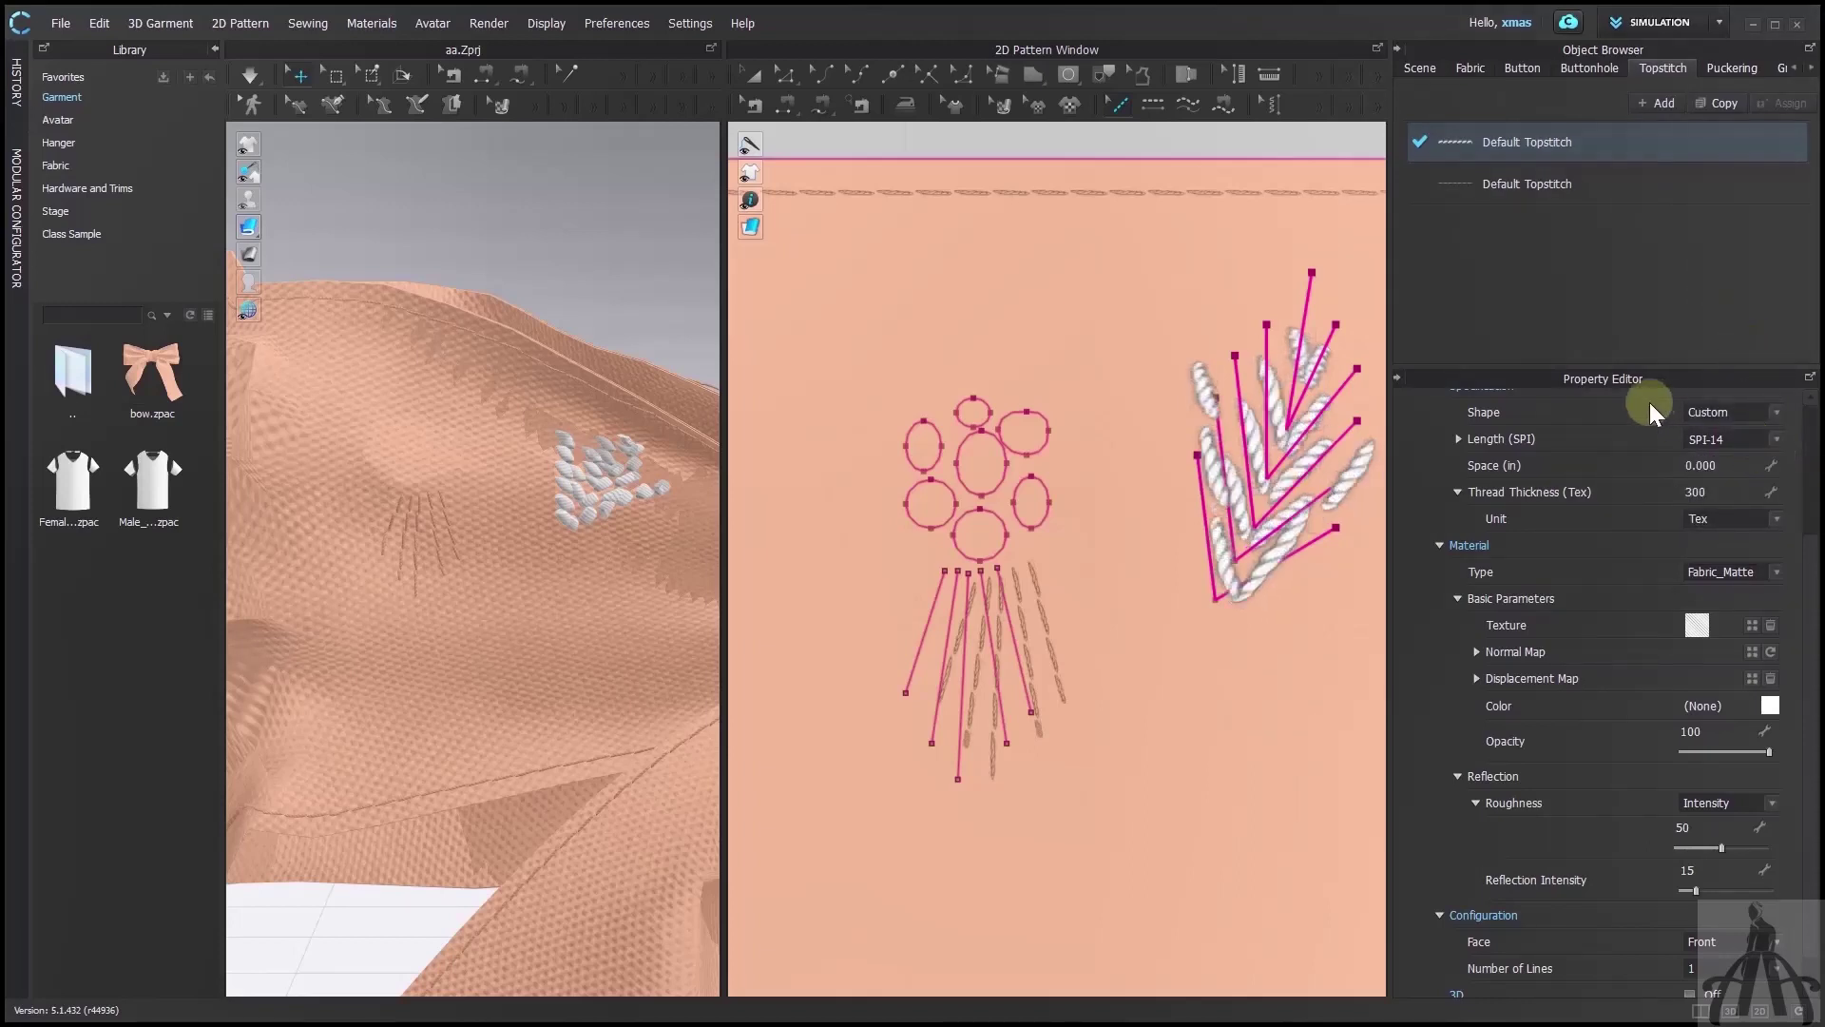
left_click(1775, 440)
left_click(1702, 382)
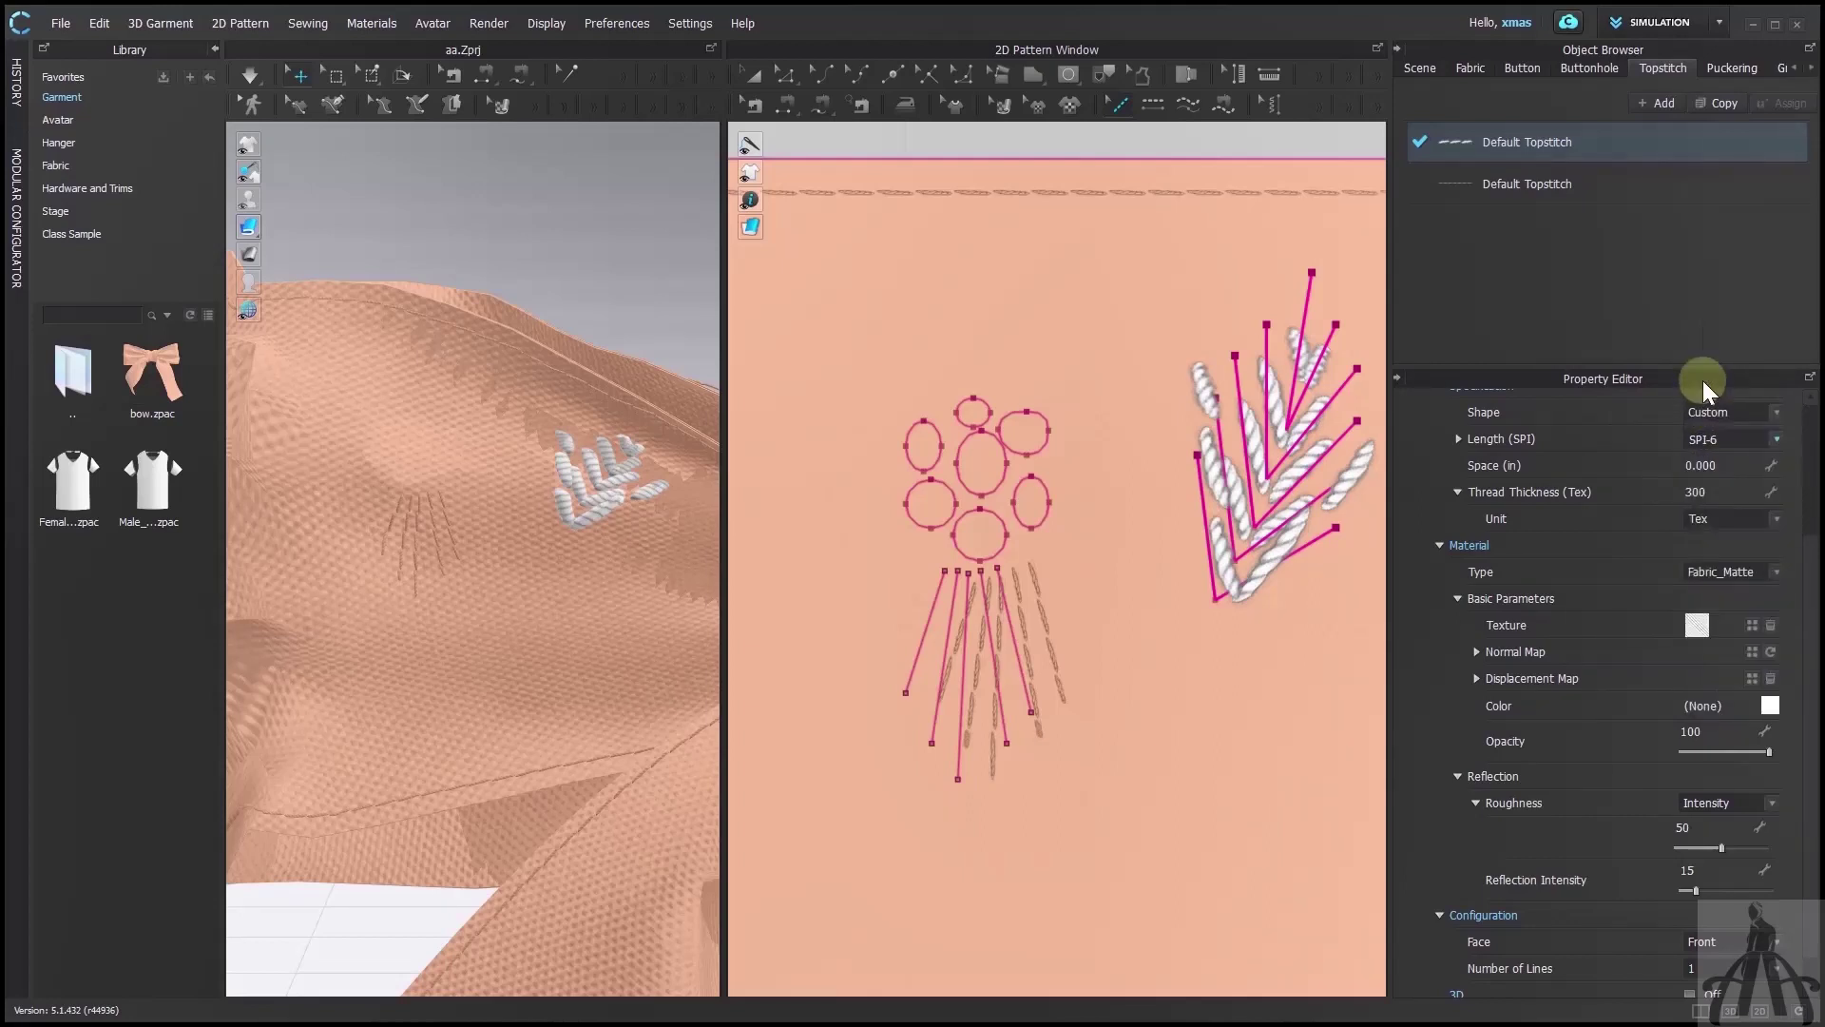
Compare stitch lengths SPI-3 and SPI-4 on the leaf's topstitch and settle on SPI-3
key("Up")
key("Up")
key("Up")
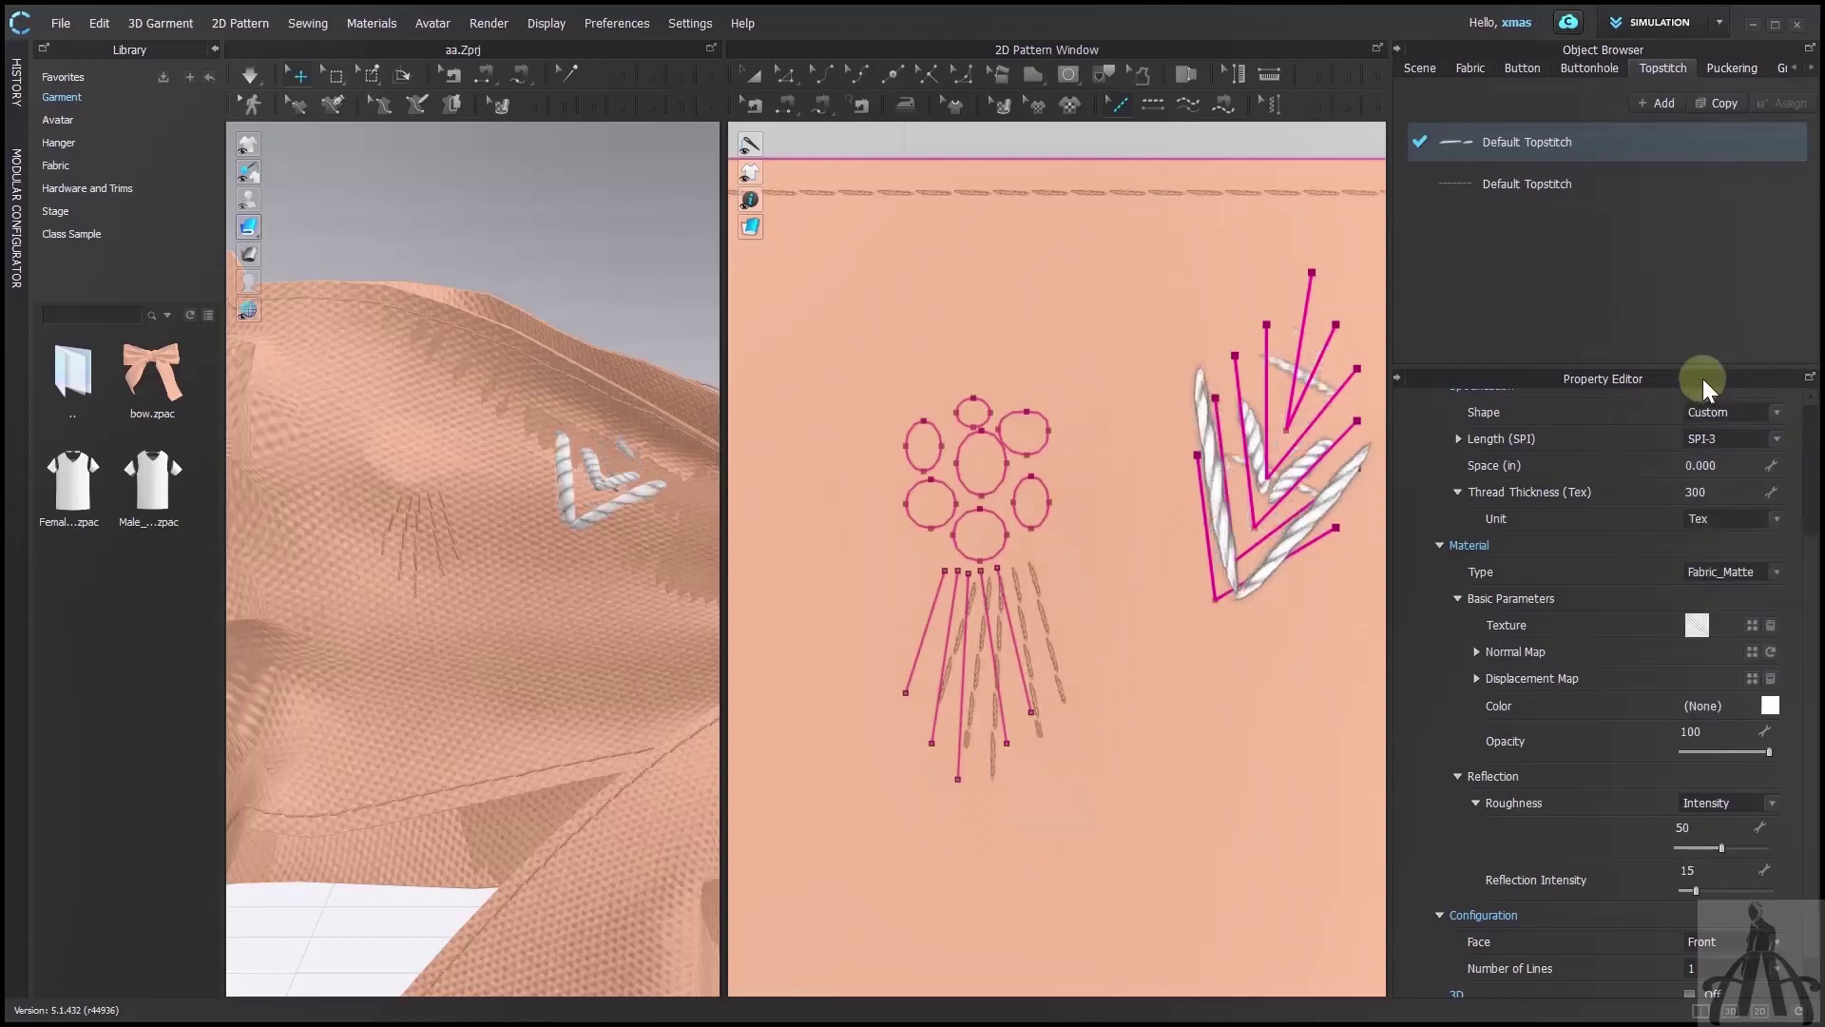
left_click(1759, 431)
left_click(1713, 454)
key("Down")
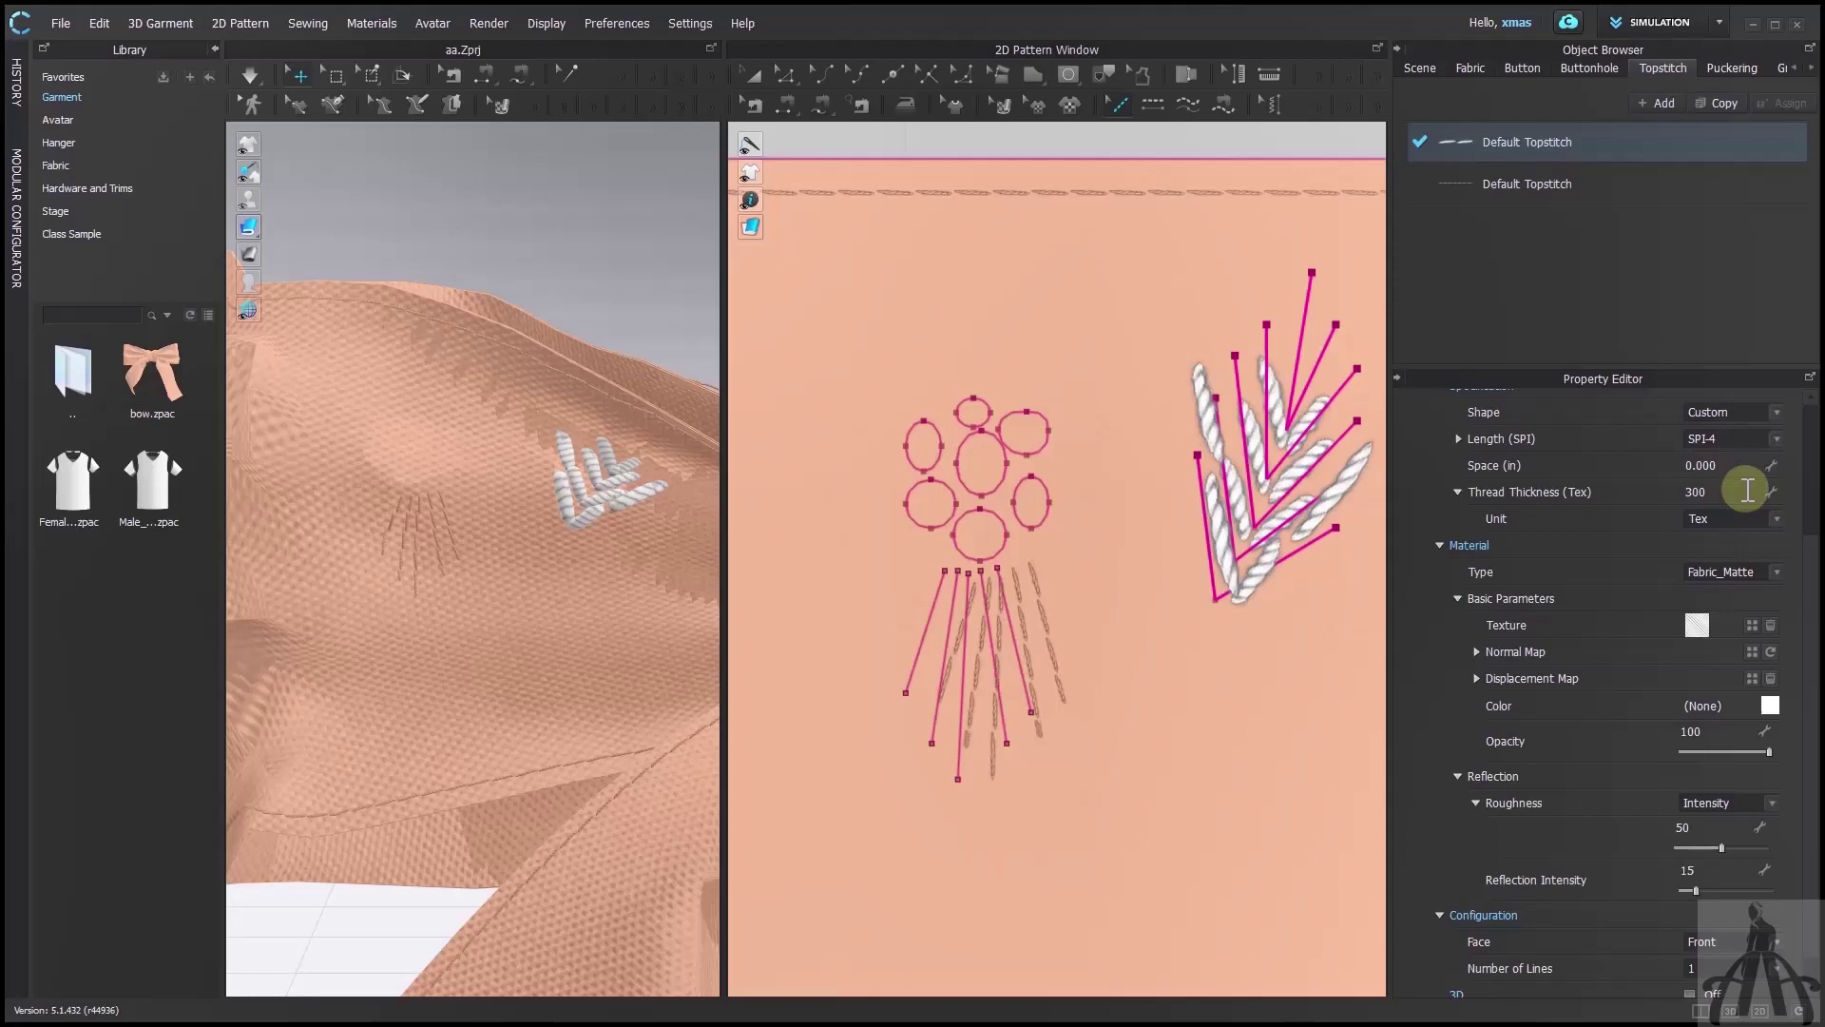
left_click(1773, 443)
left_click(1722, 415)
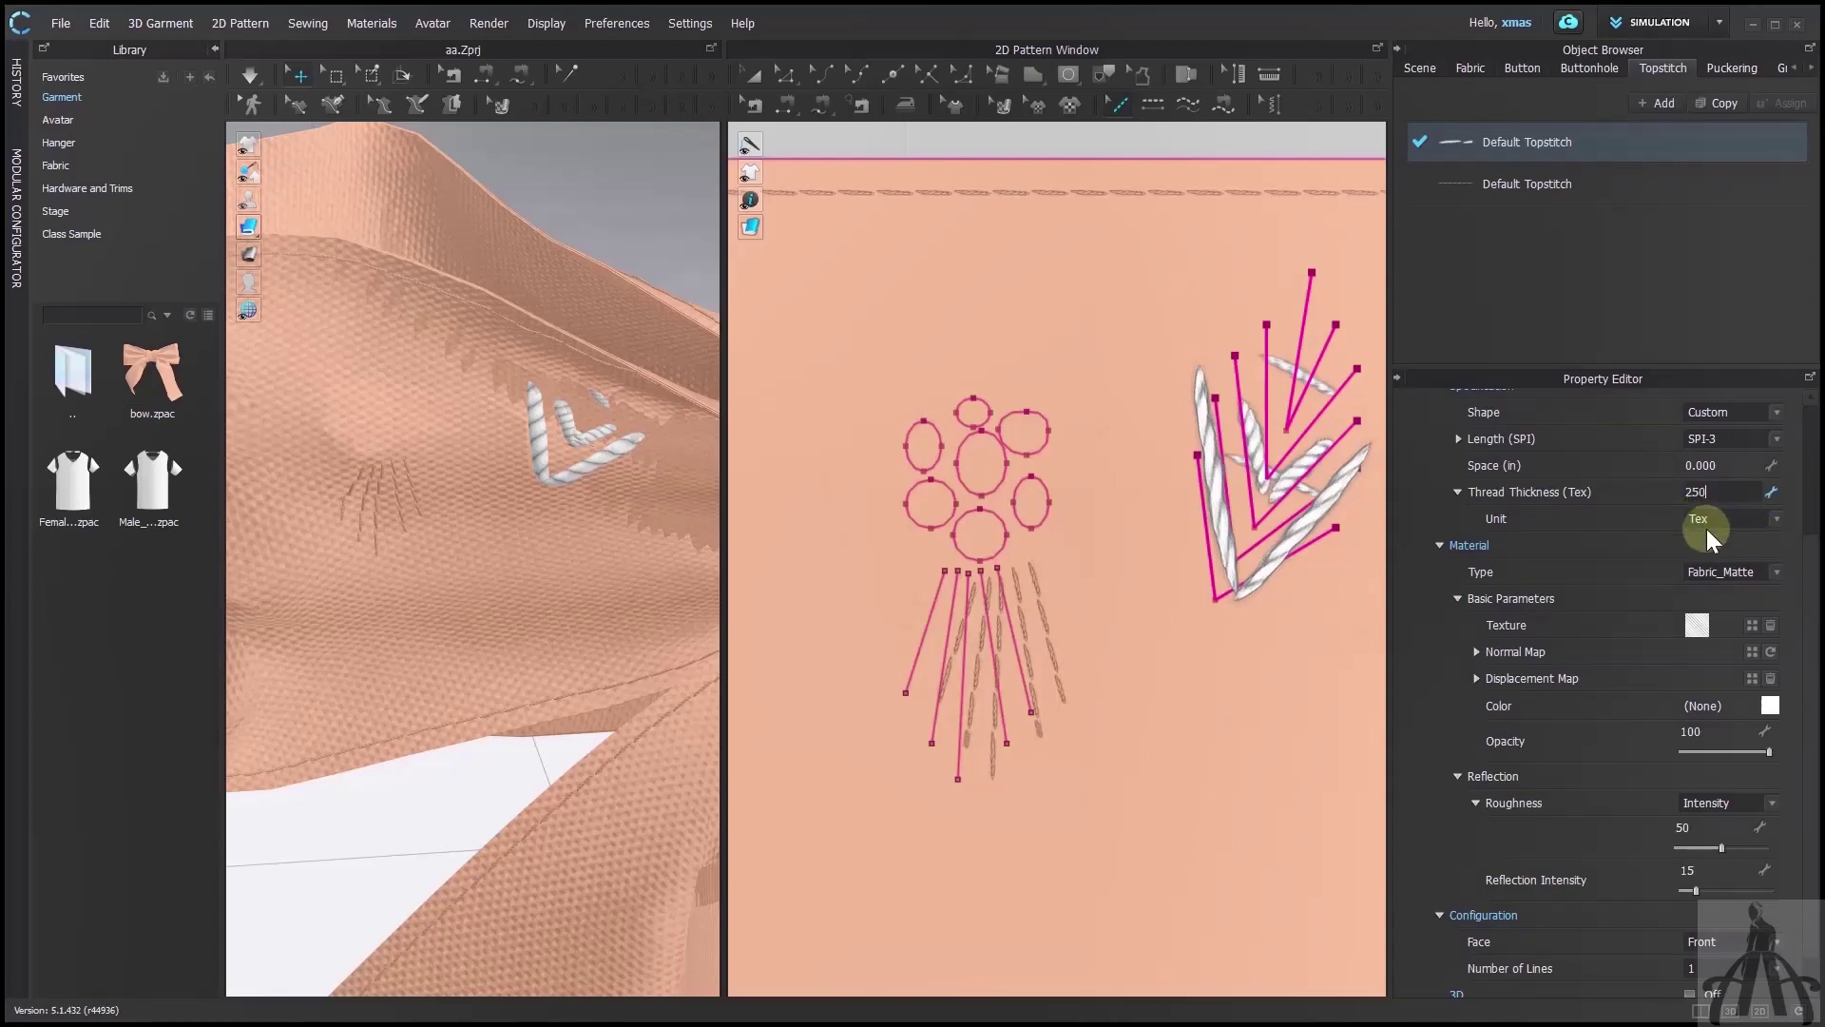
Set the leaf topstitch's thread thickness to 250 Tex and its offset to 0"
left_click(1679, 495)
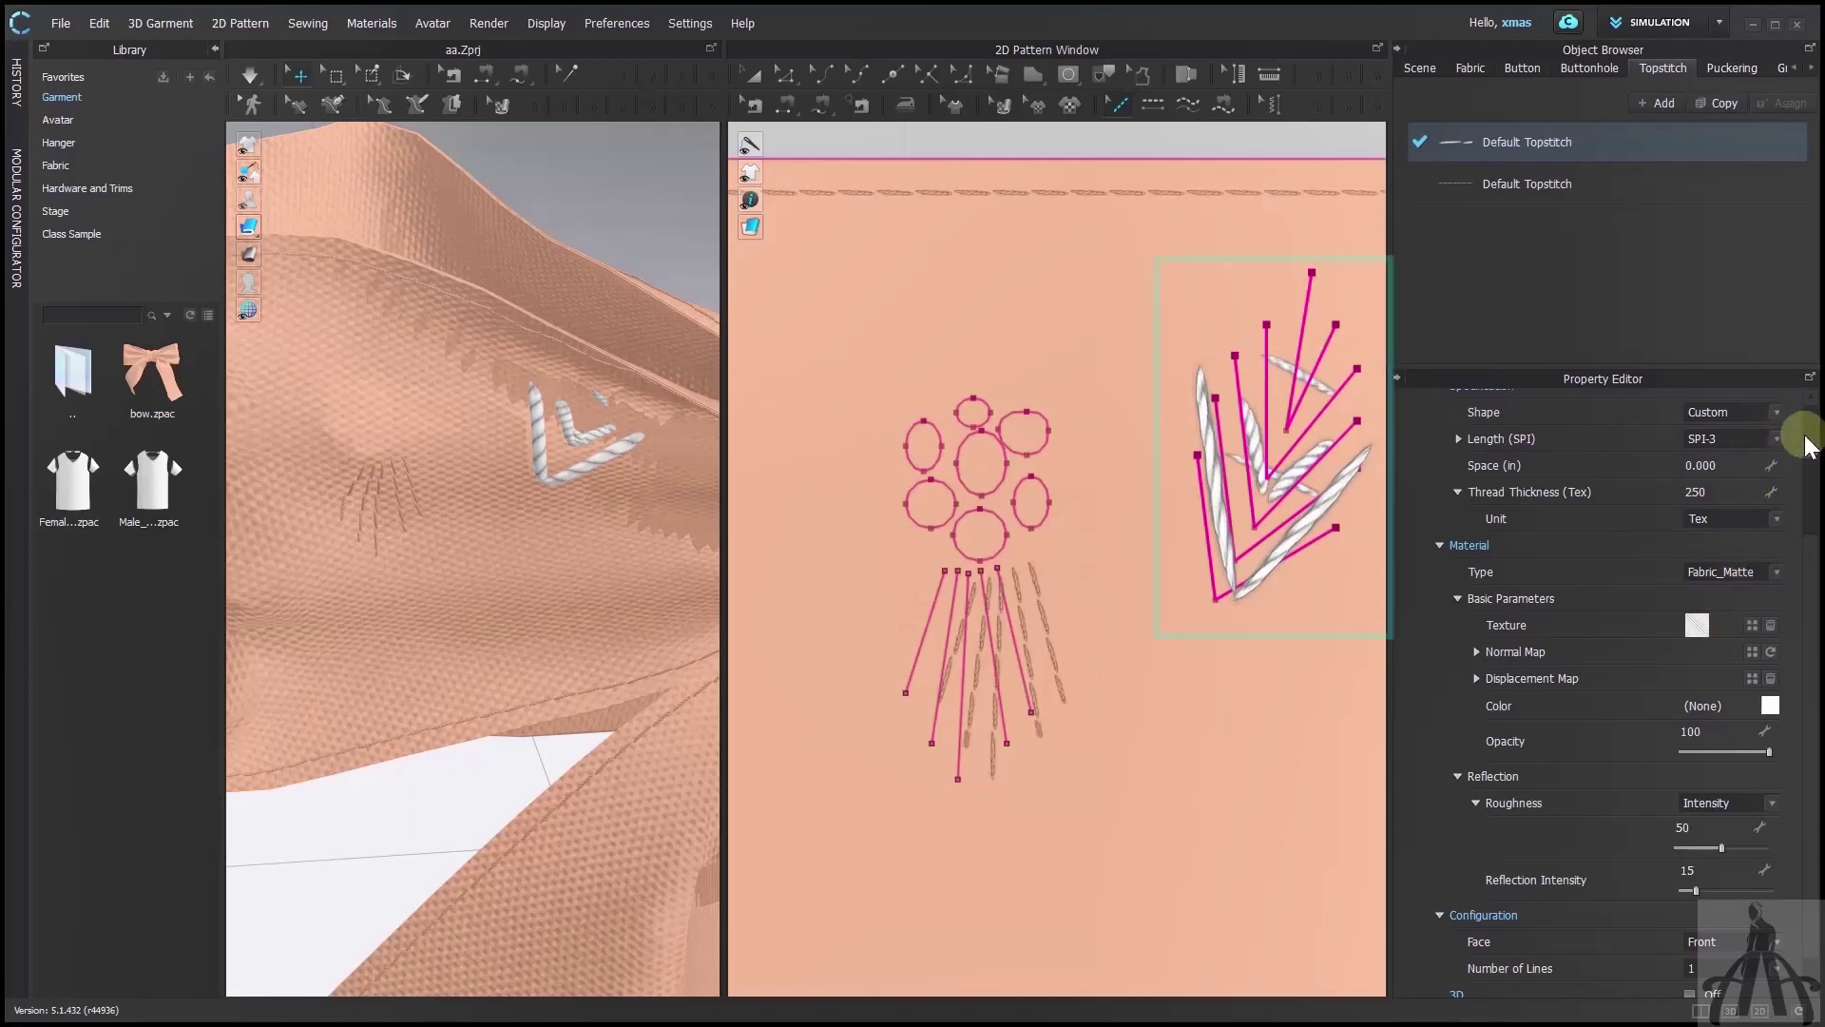
left_click_drag(1804, 535, 1821, 364)
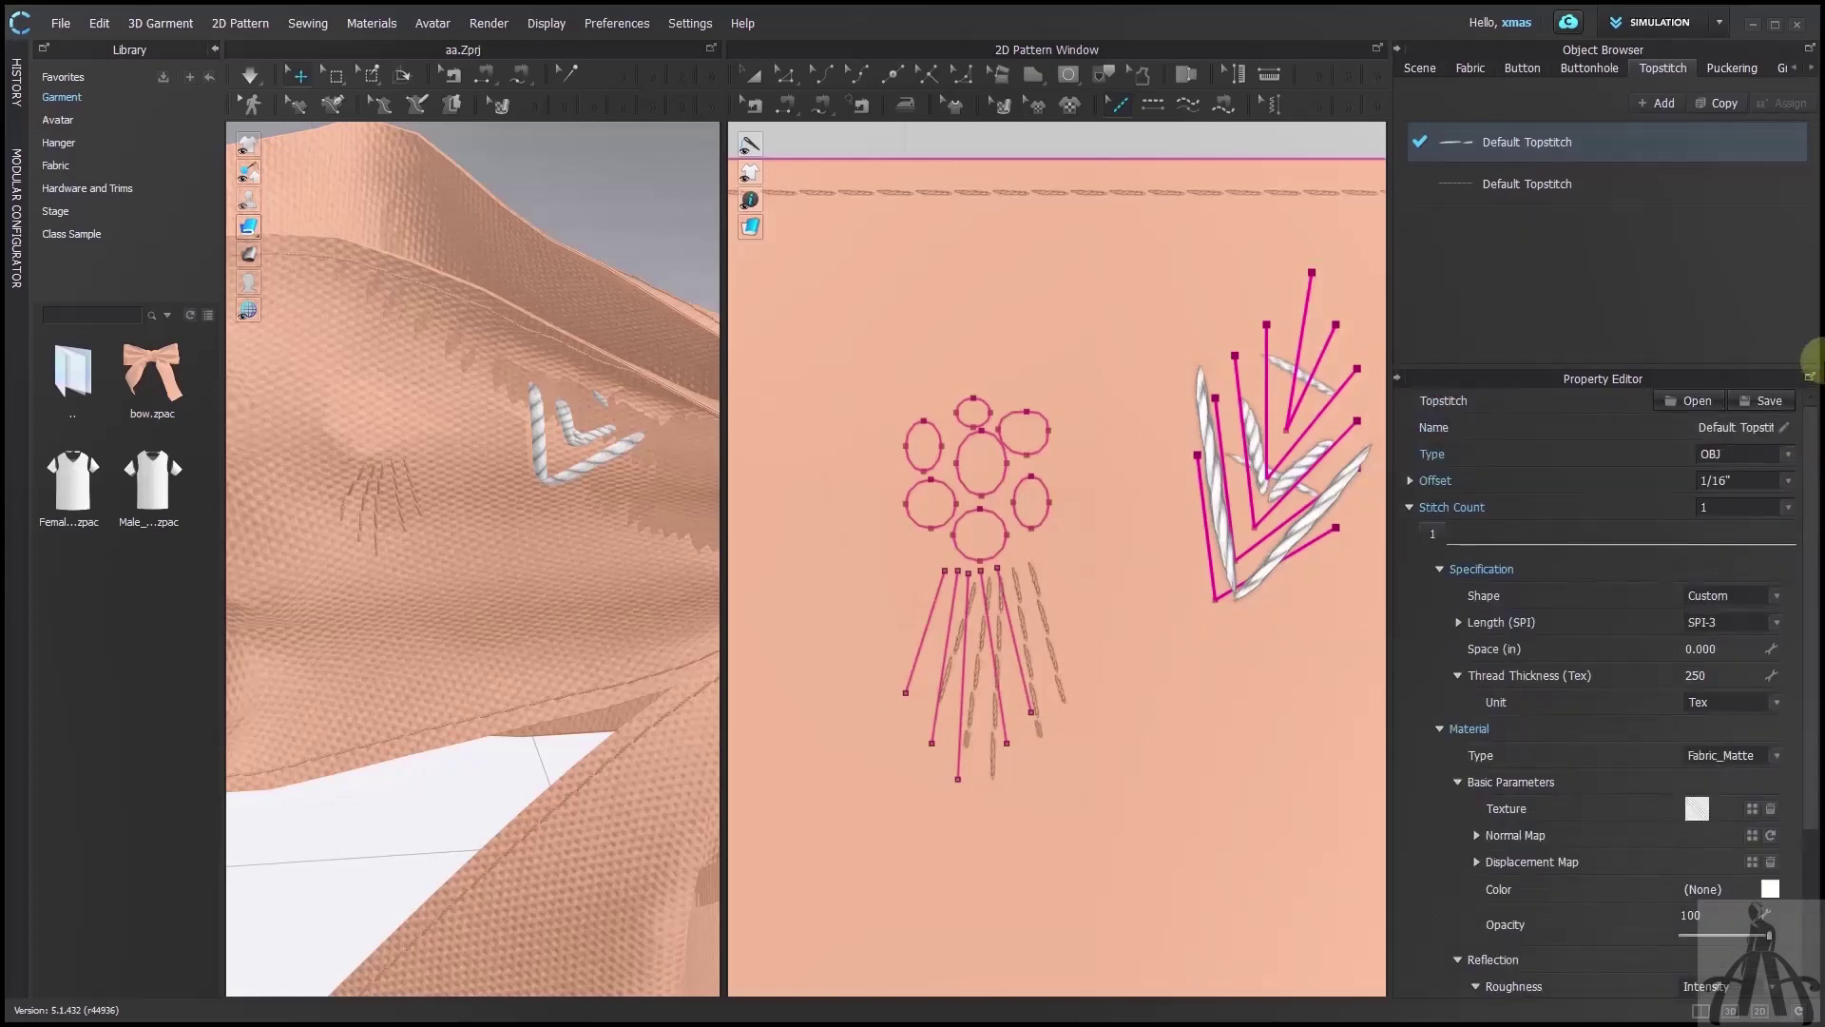
left_click(1790, 483)
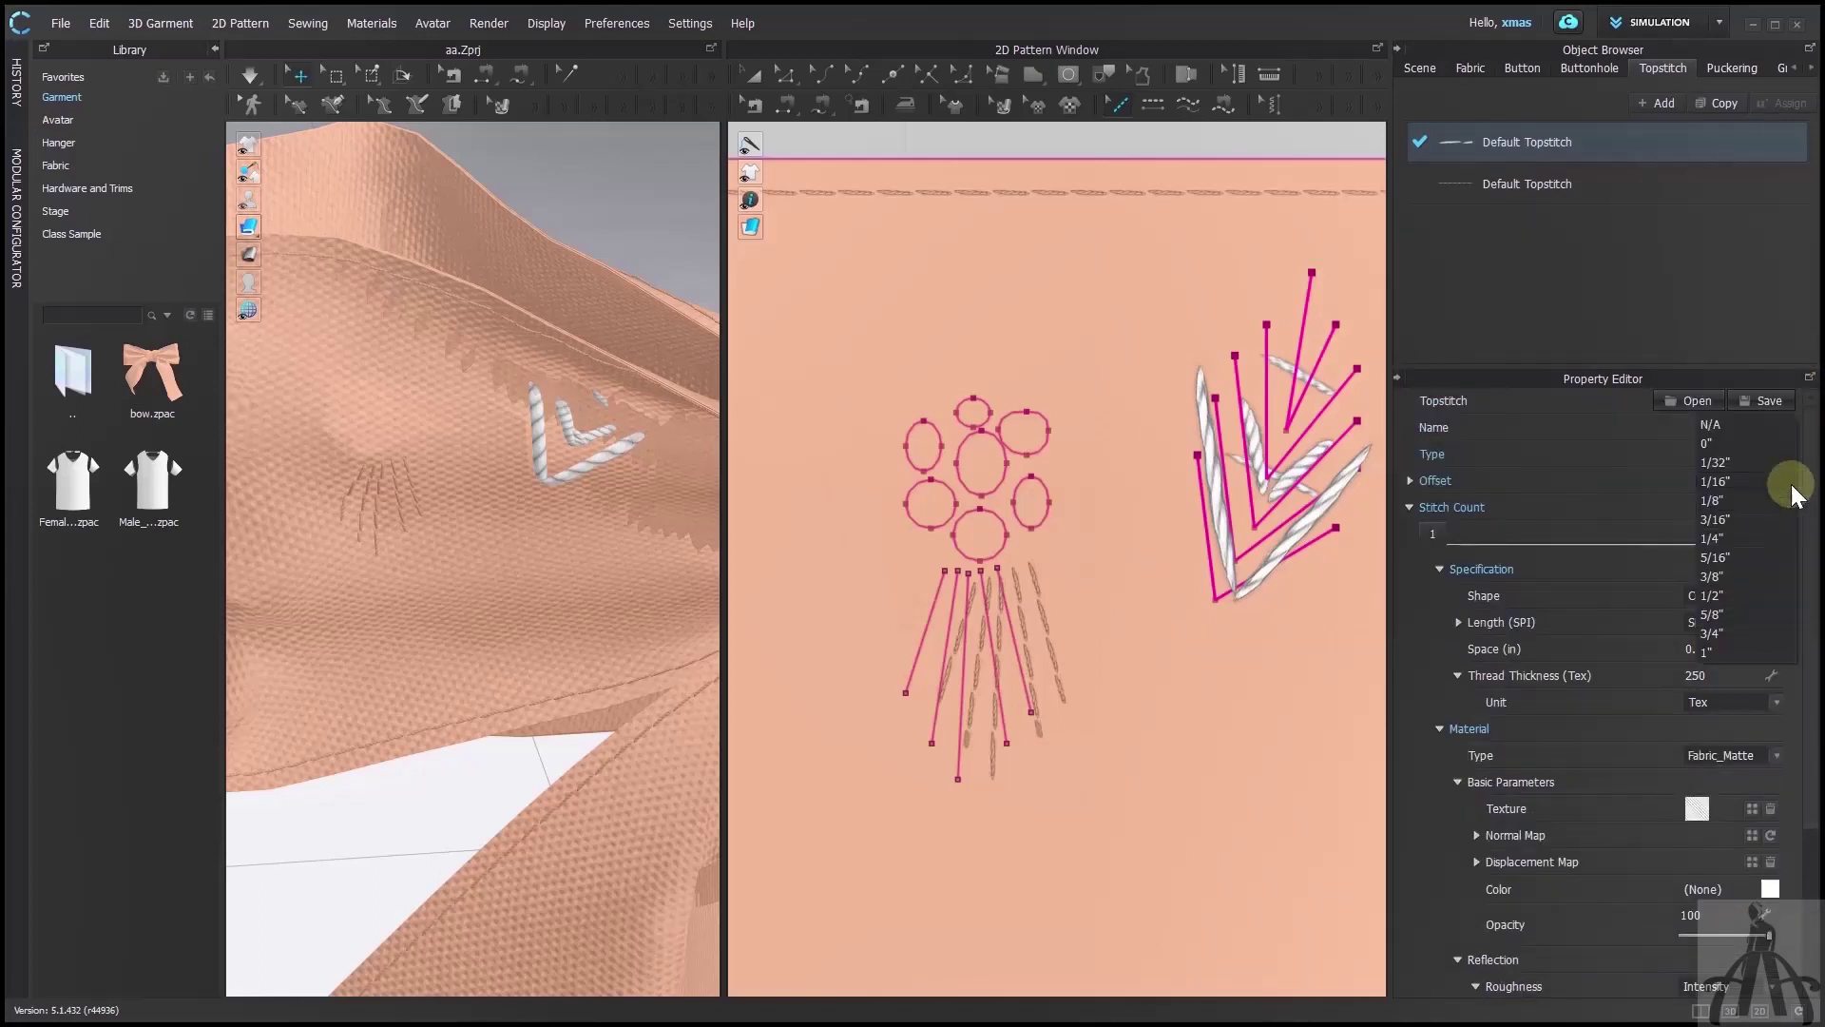
left_click(1715, 443)
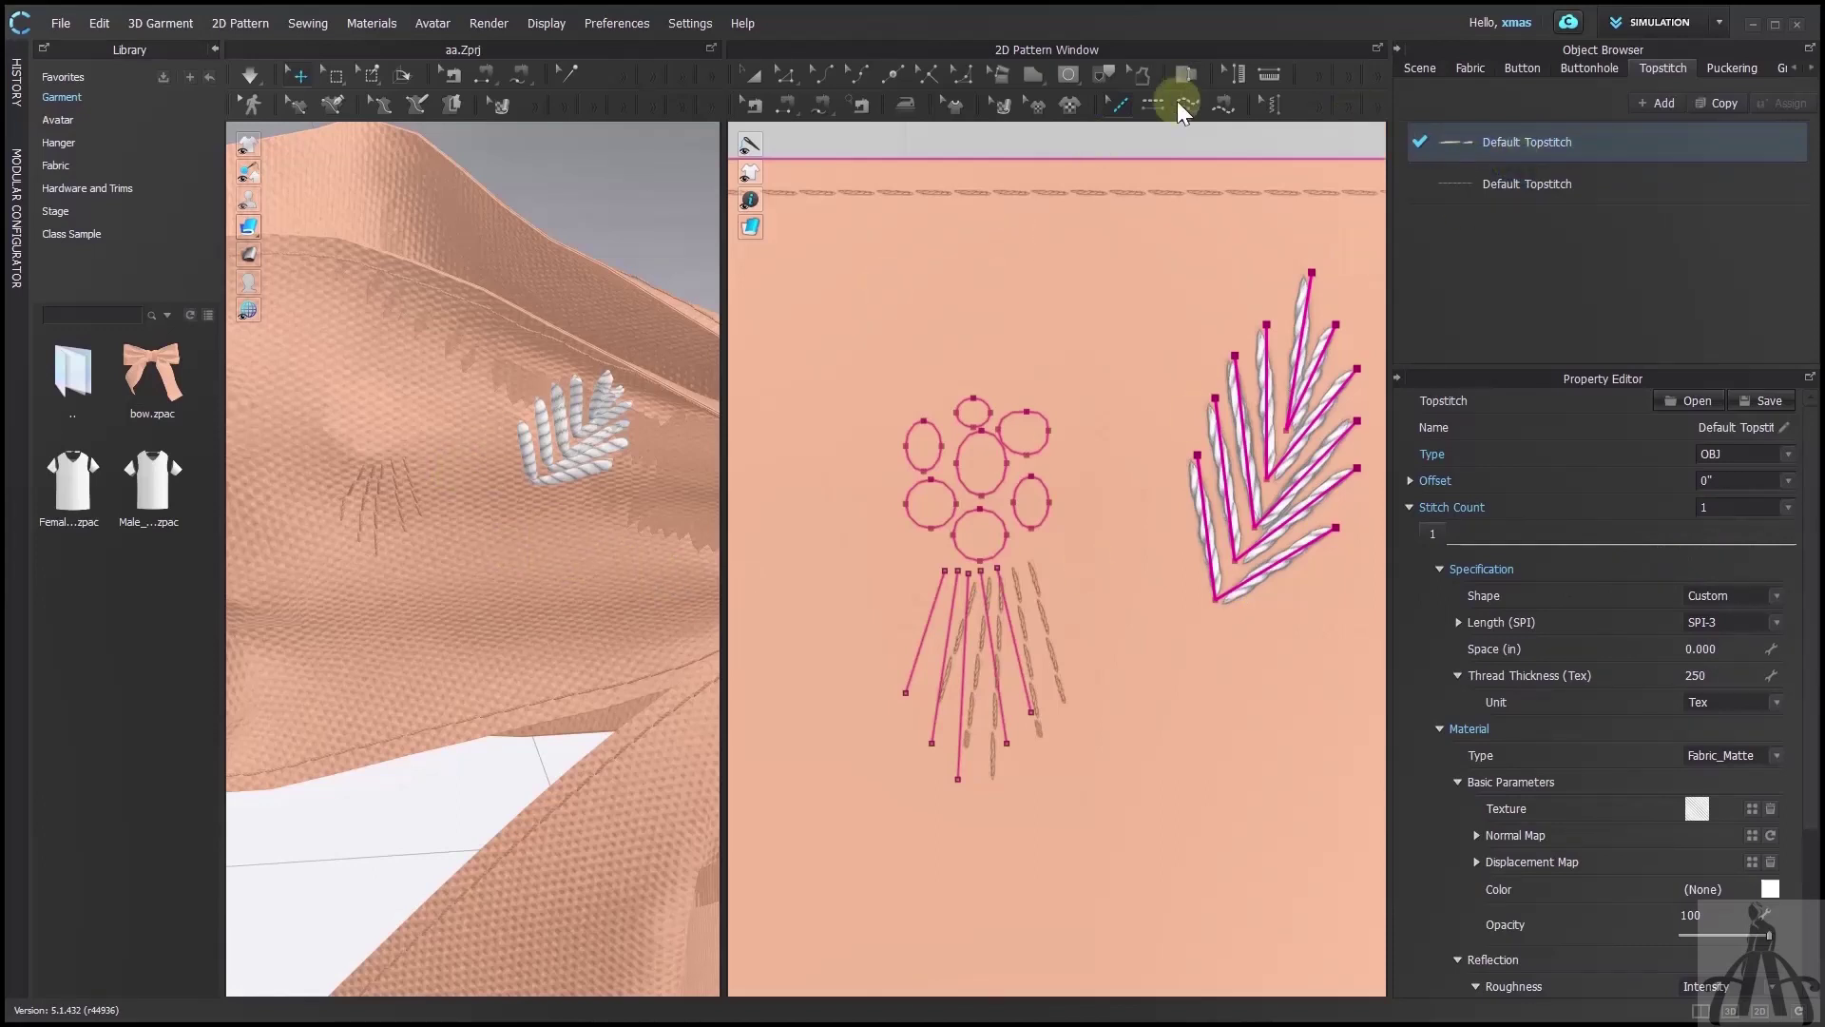
Select all stitches of the flower, both ellipses and fanned petal lines, and assign the leaf's topstitch style to them
left_click(1146, 102)
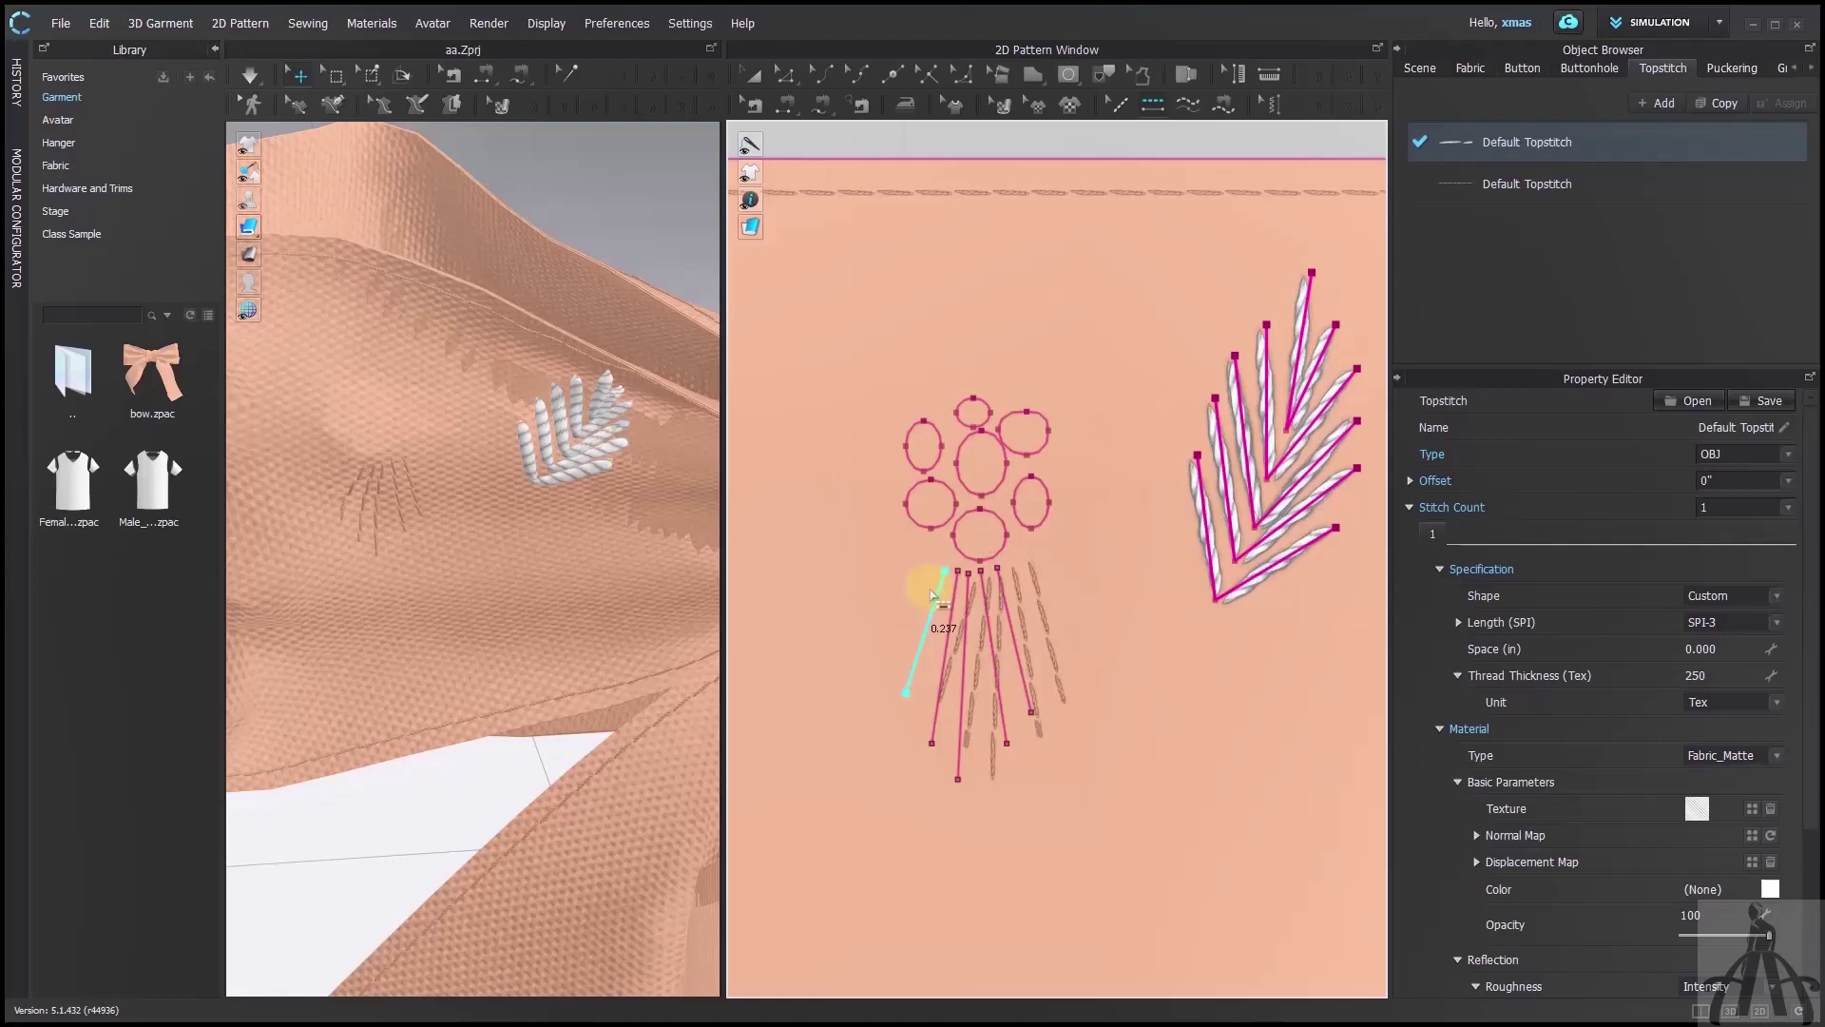
left_click(1120, 105)
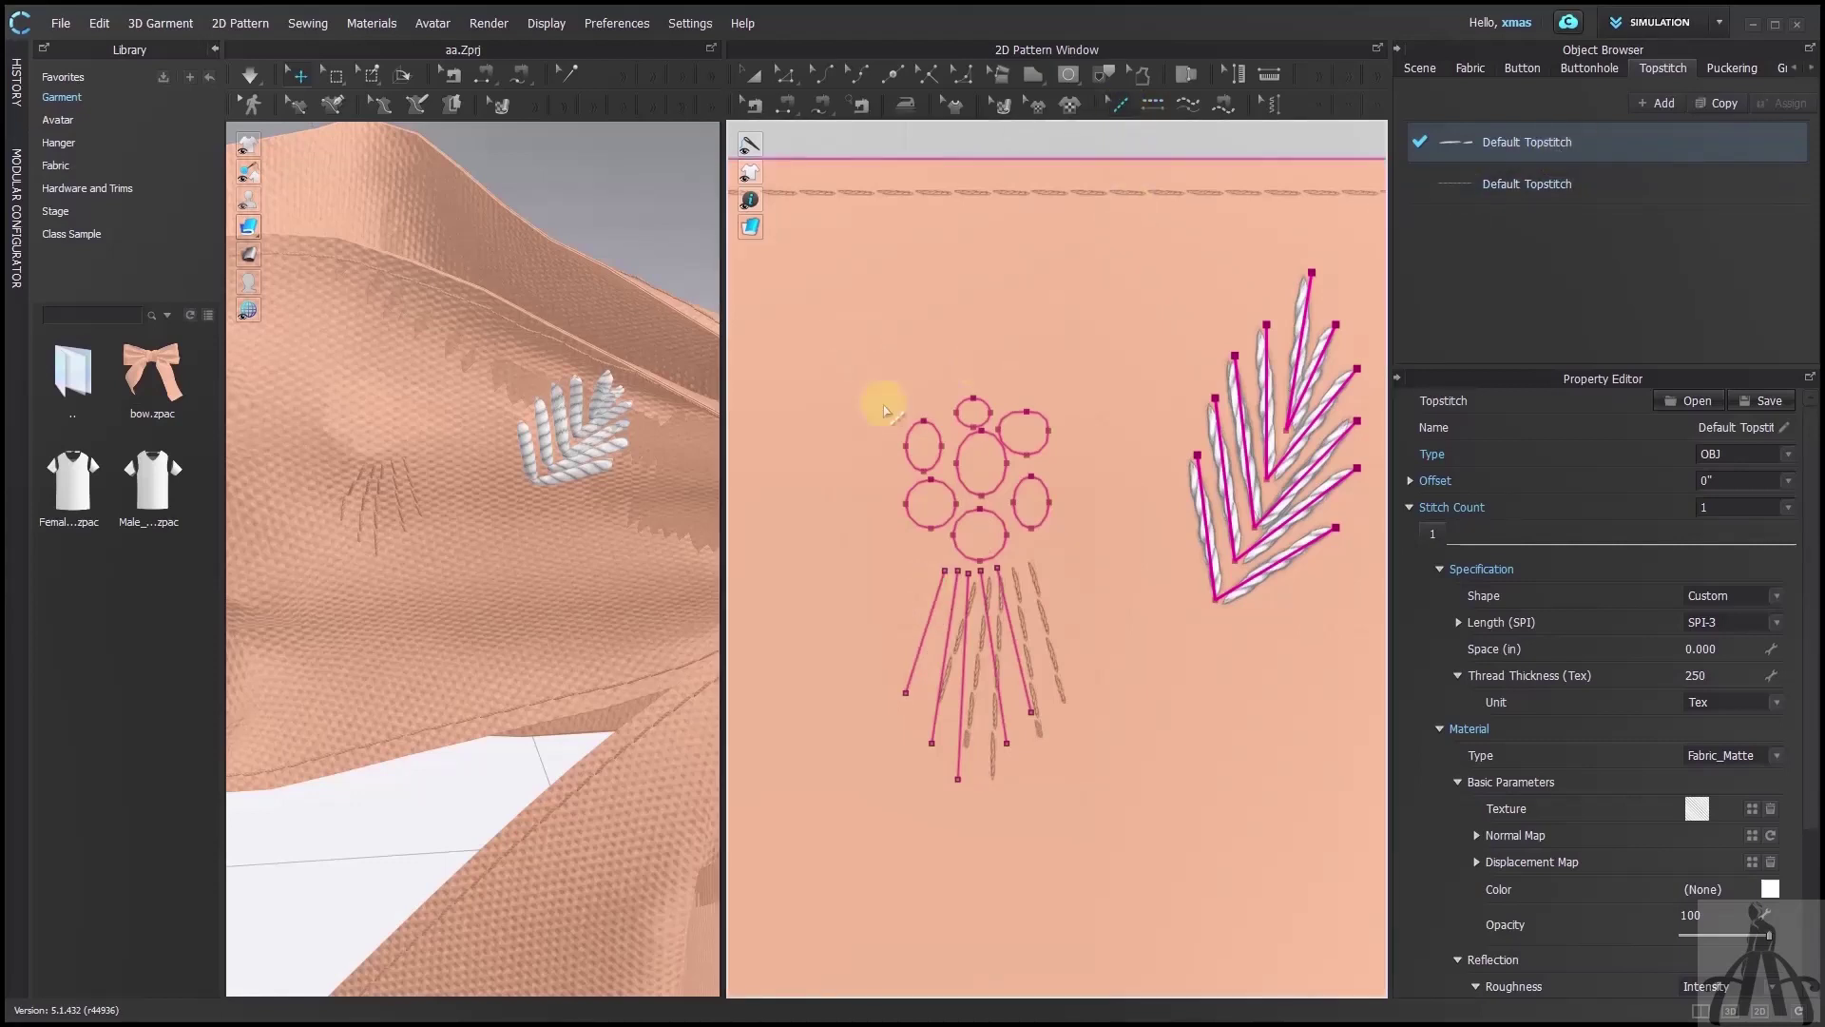
left_click_drag(884, 410, 1102, 846)
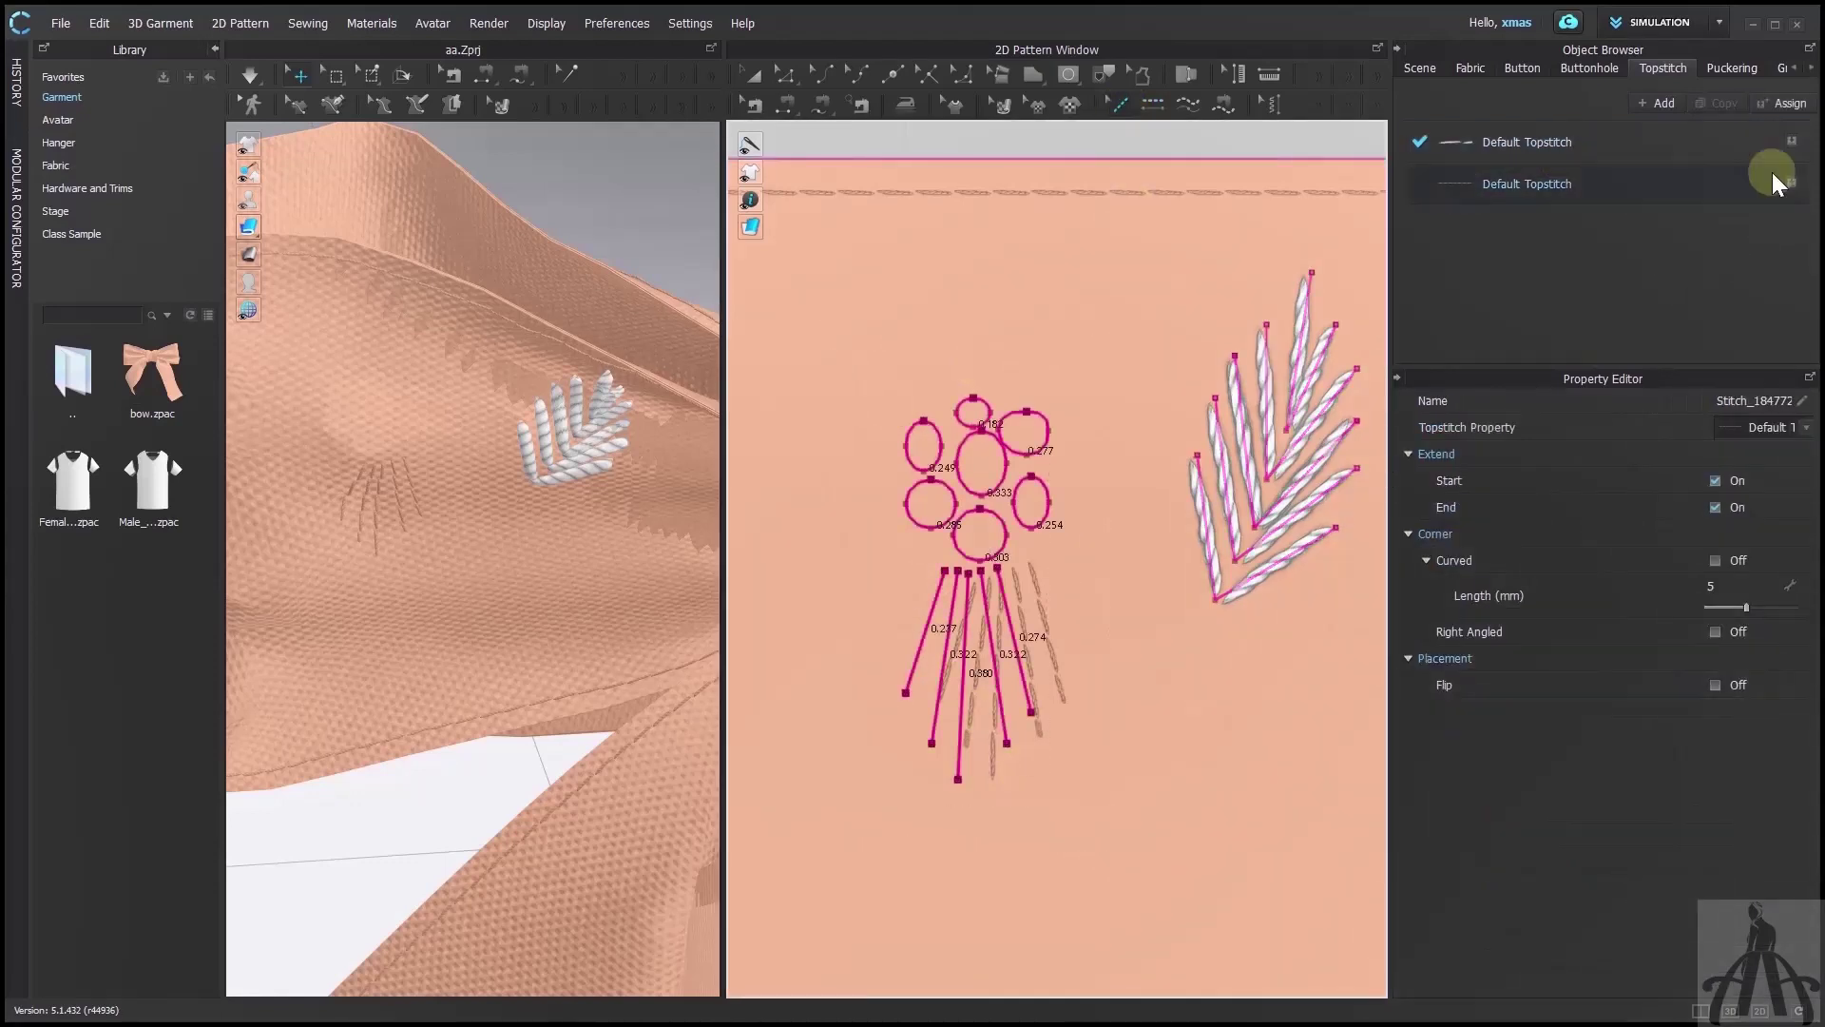
left_click(1793, 141)
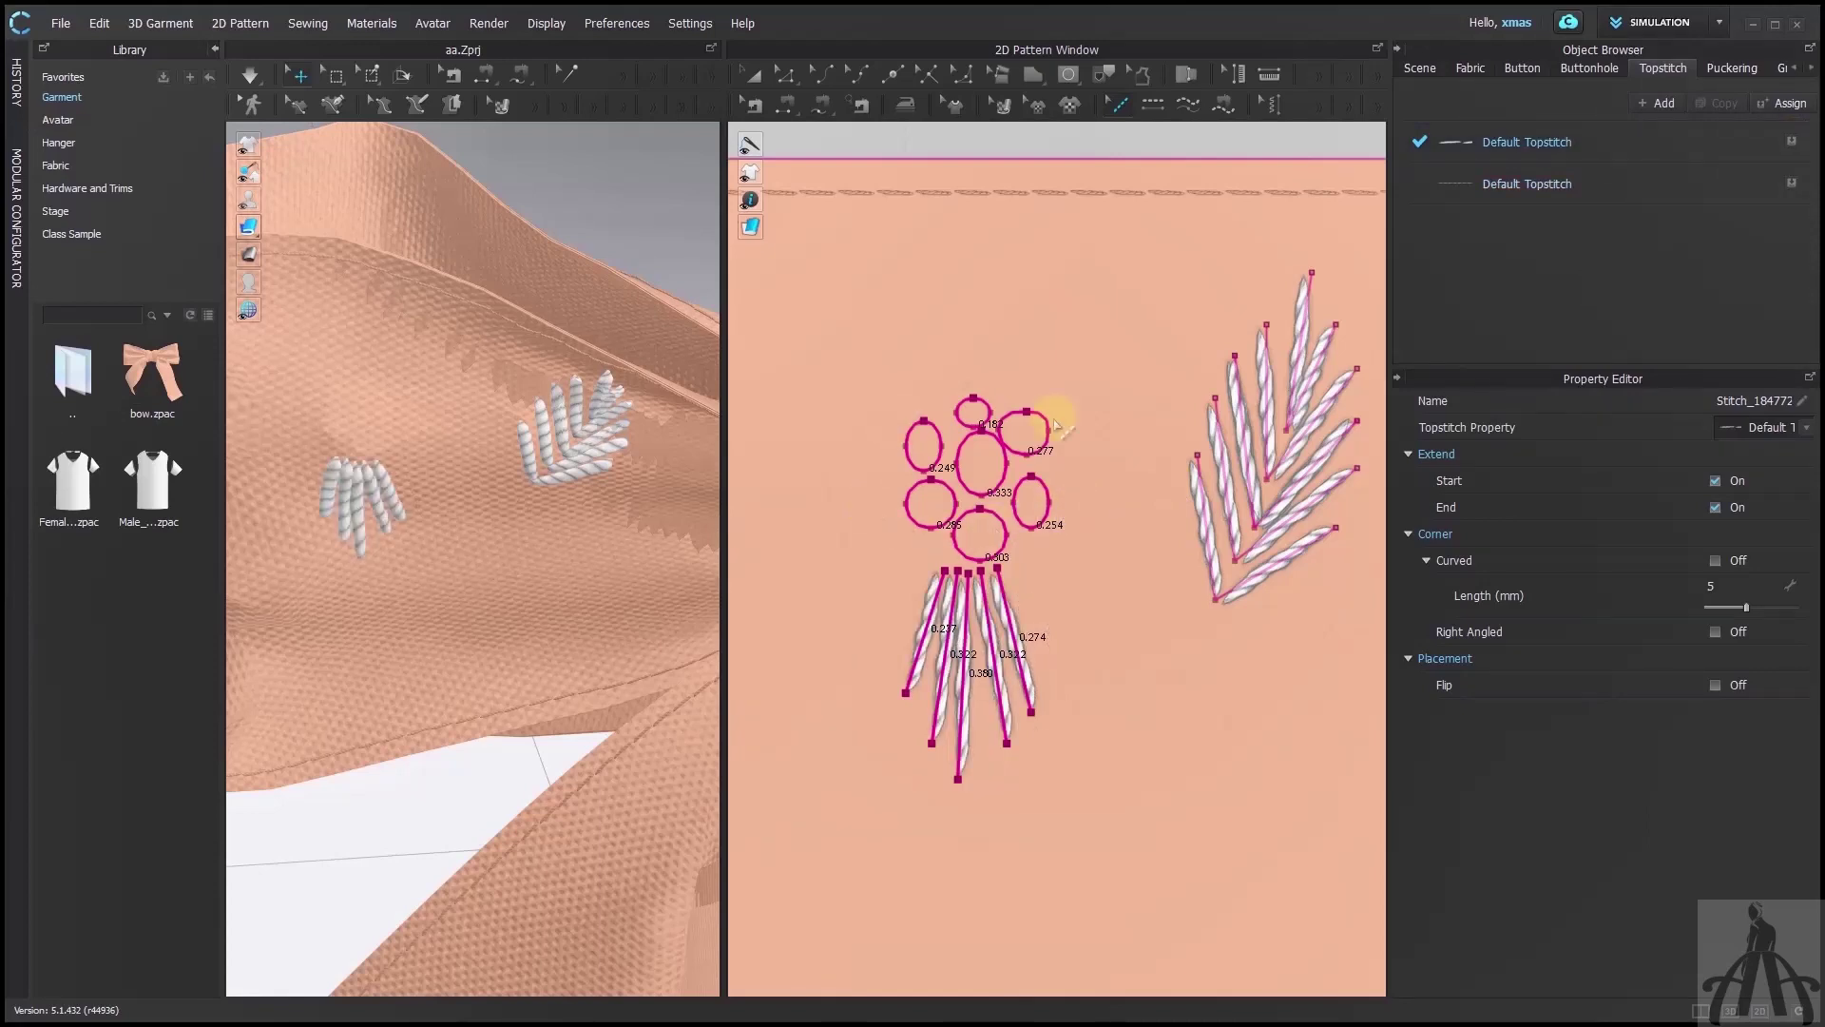
left_click(910, 373)
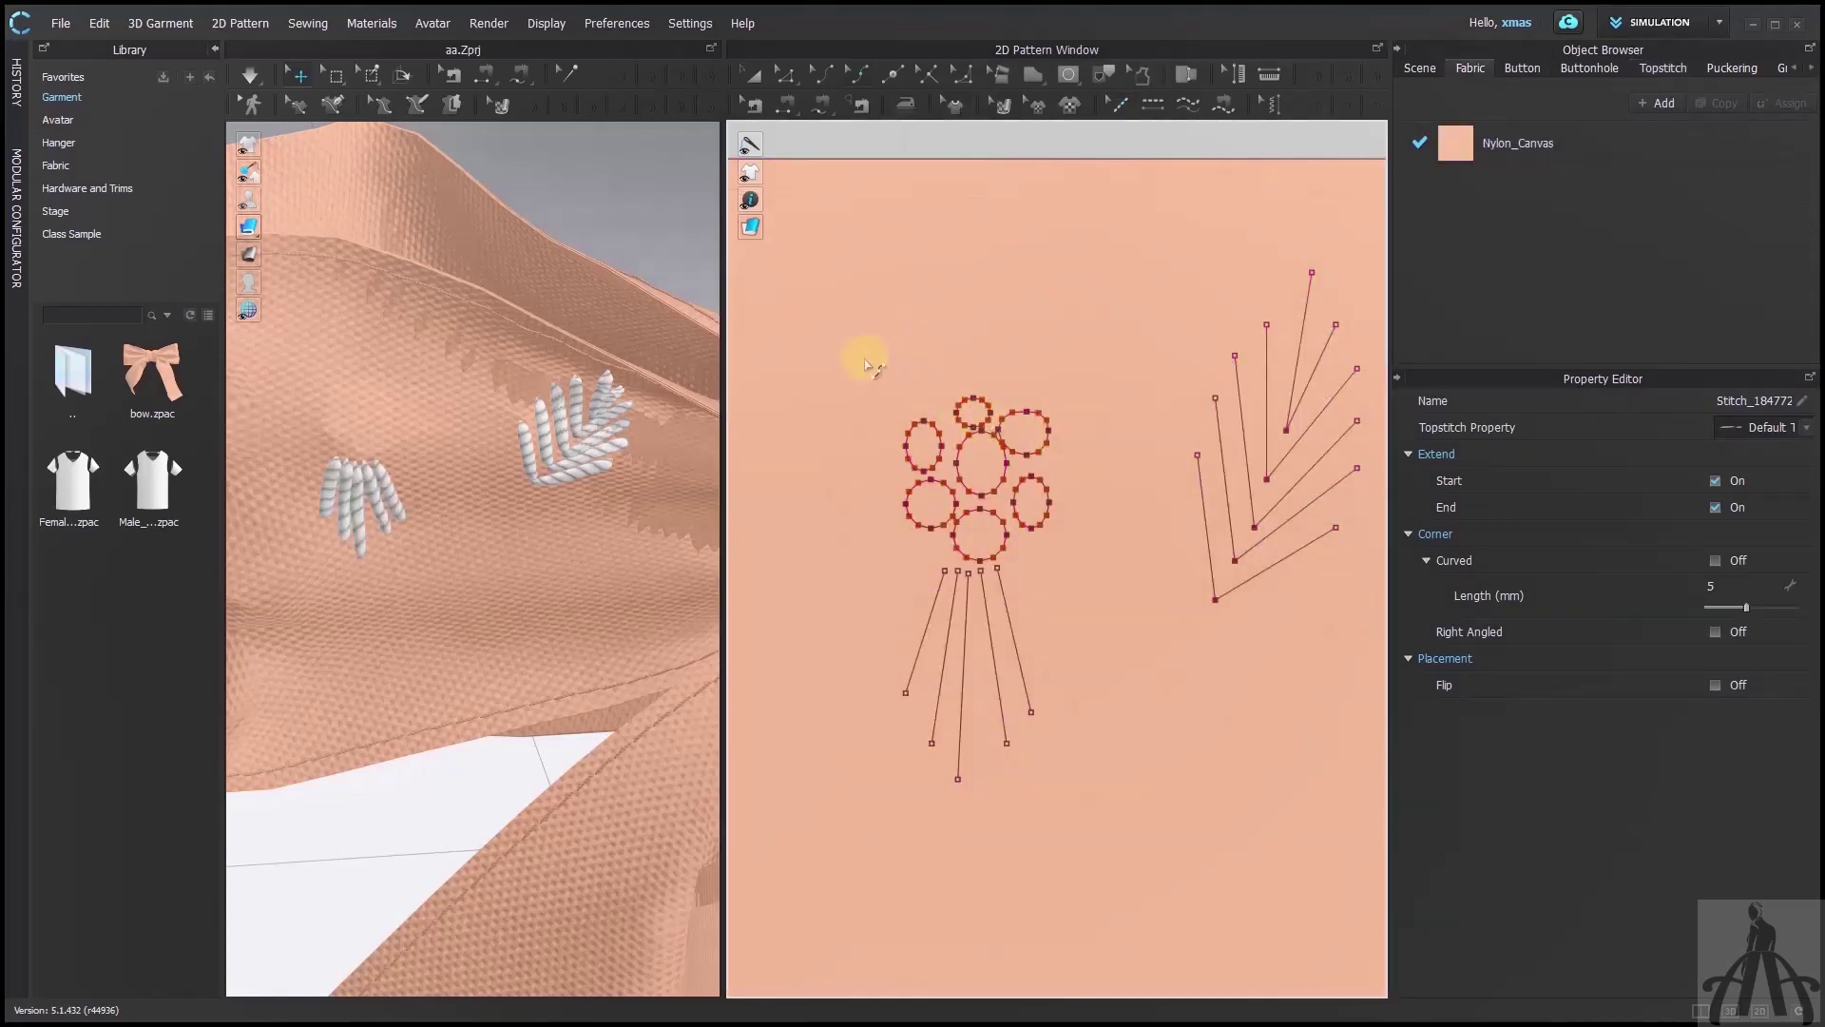
Duplicate the rope-like Default Topstitch and assign the copy to the seven ellipses of the flower center
left_click(1665, 68)
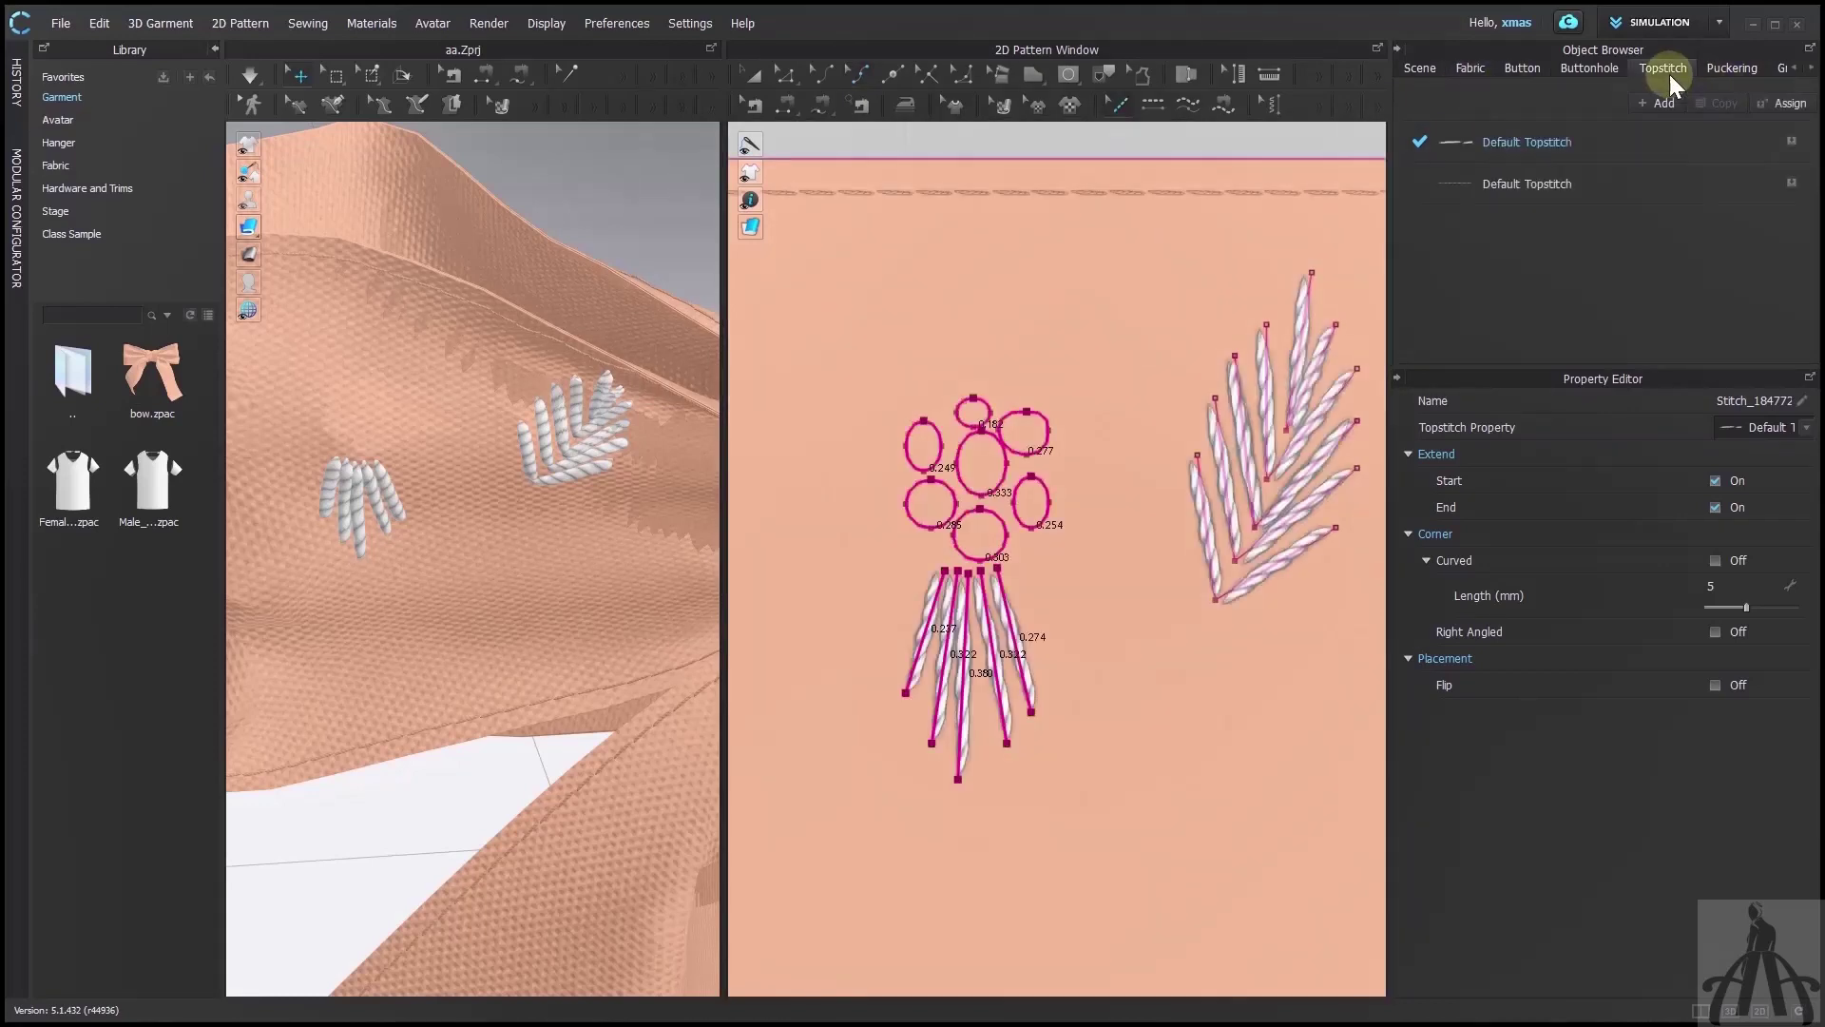
left_click(1588, 133)
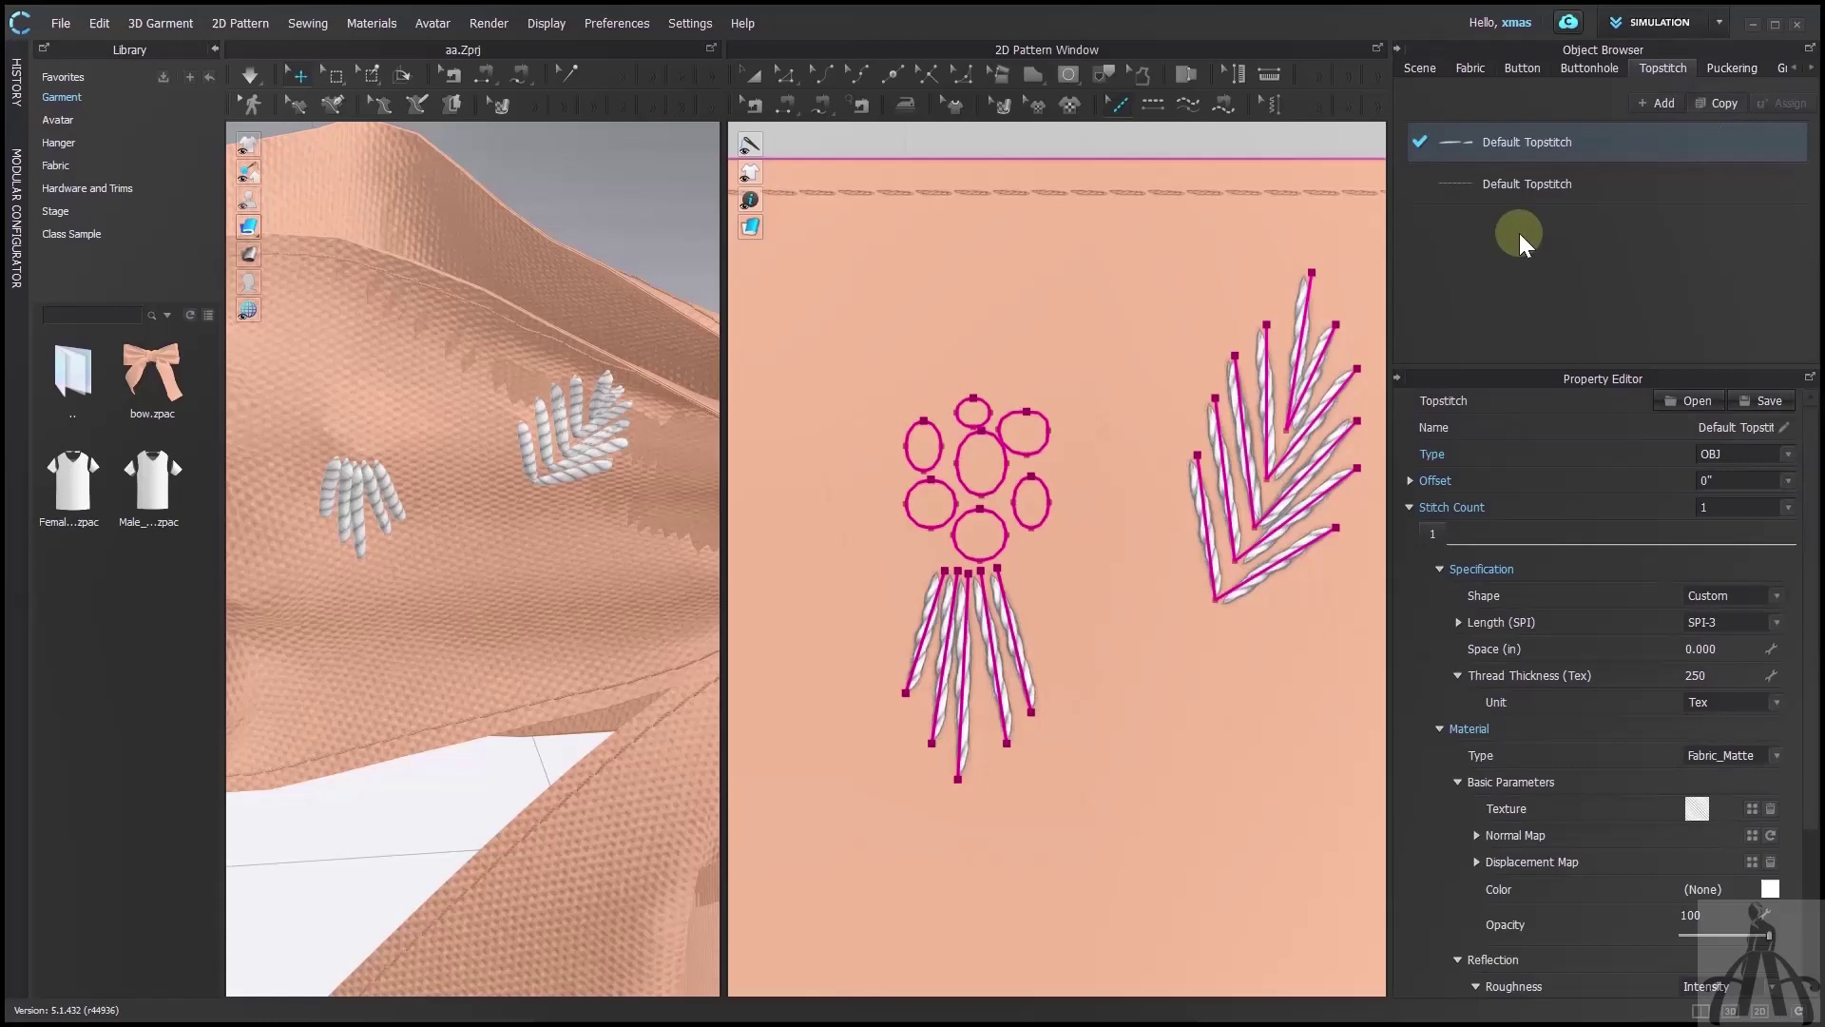
key("ctrl+c")
key("ctrl+v")
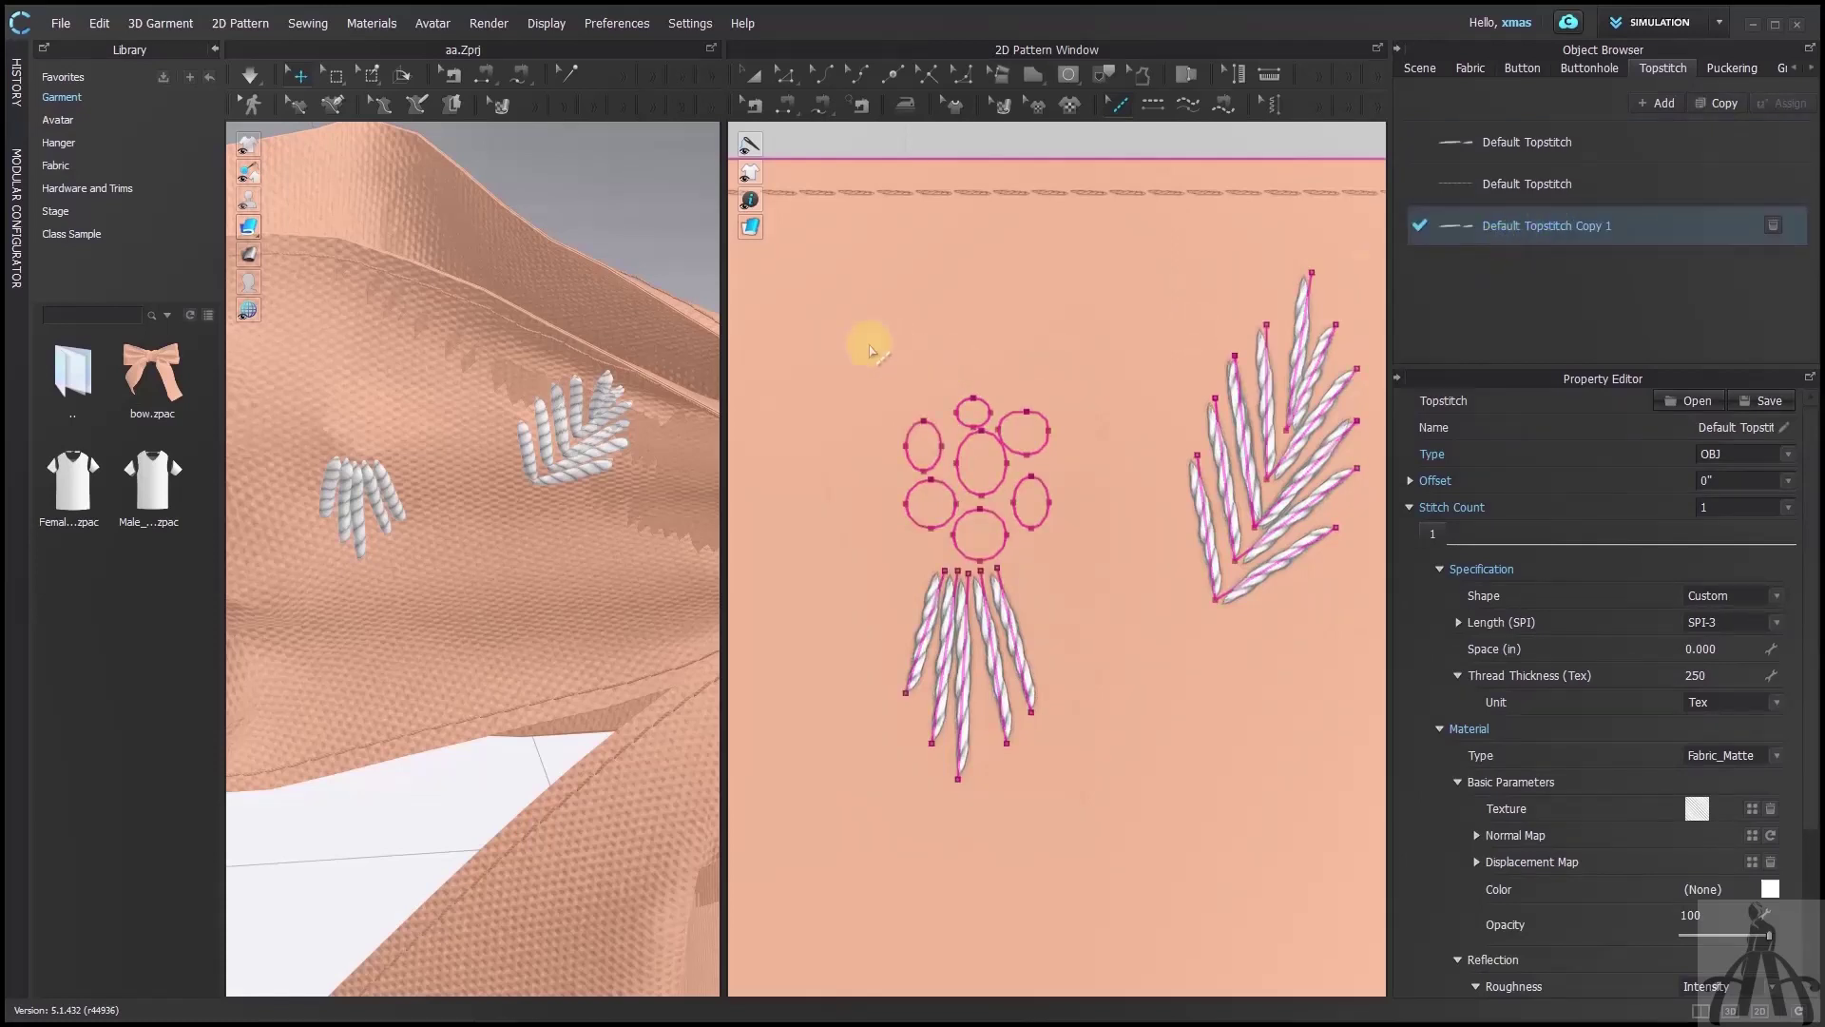
left_click_drag(849, 344, 1080, 558)
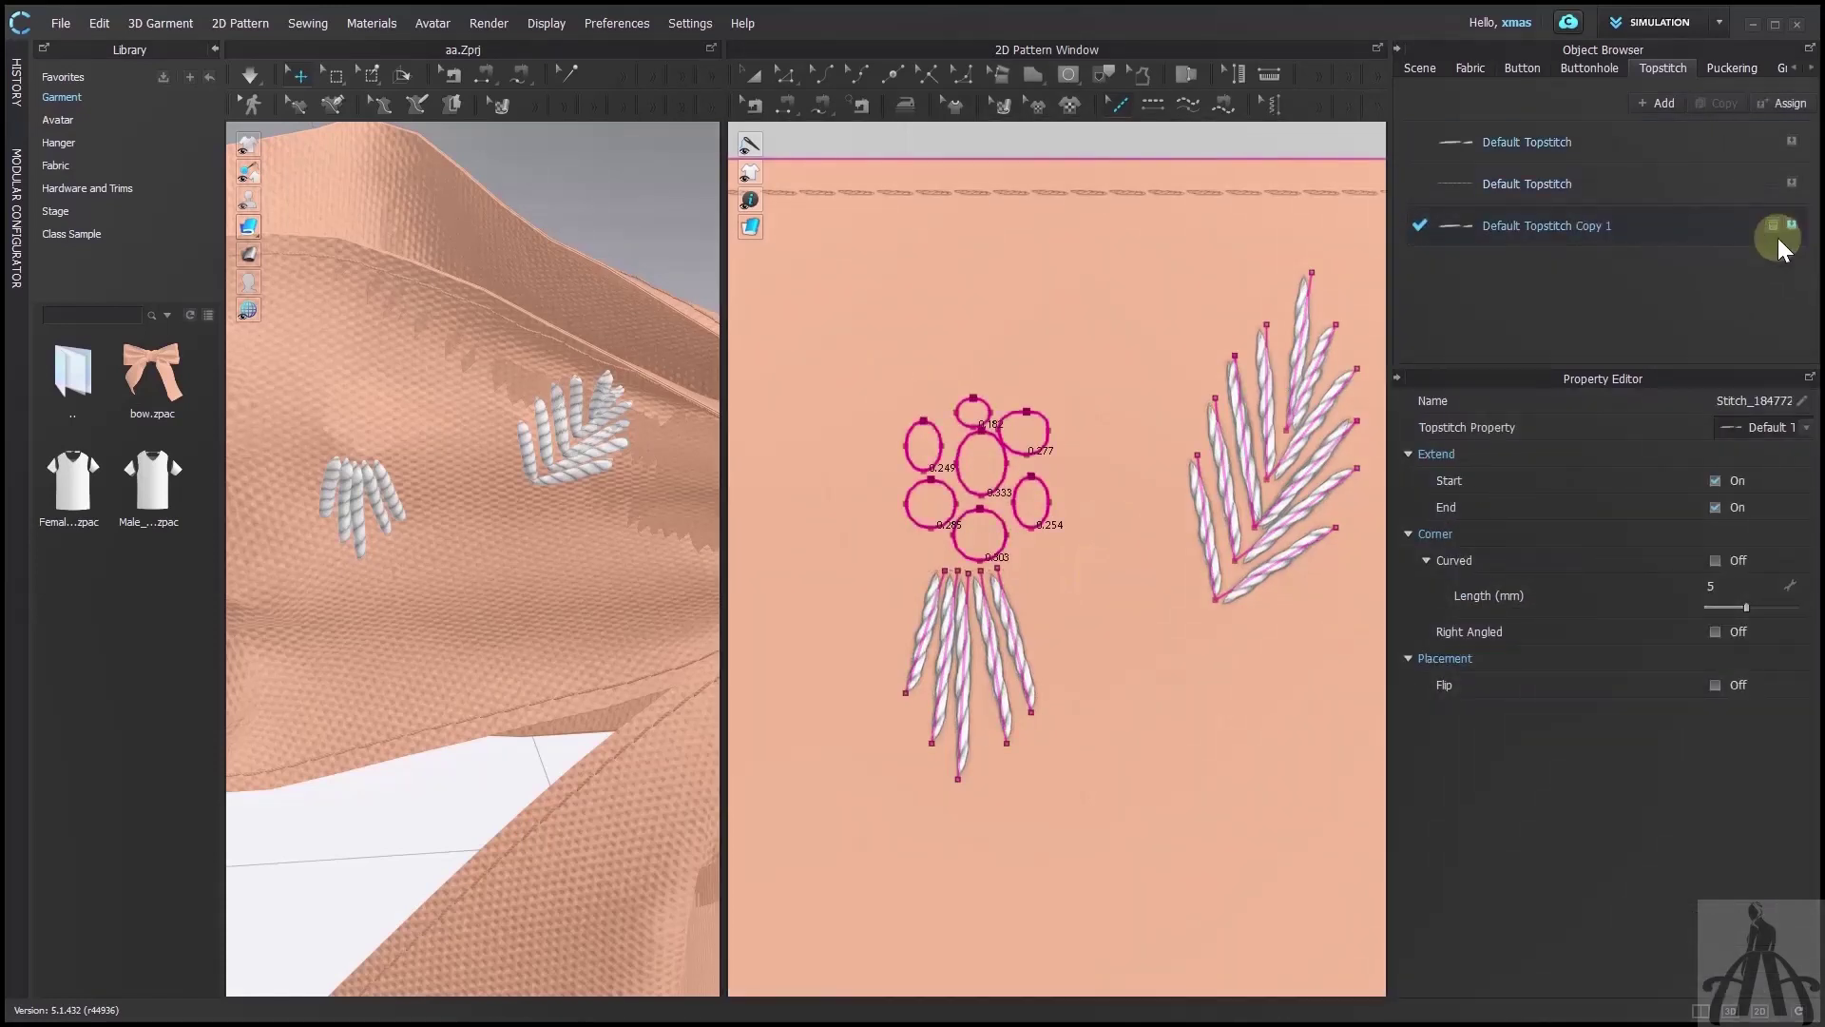
left_click(1599, 245)
left_click(1121, 488)
Try stitch lengths SPI-8 and SPI-12 on the copied topstitch, and restore SPI-3
left_click(1774, 620)
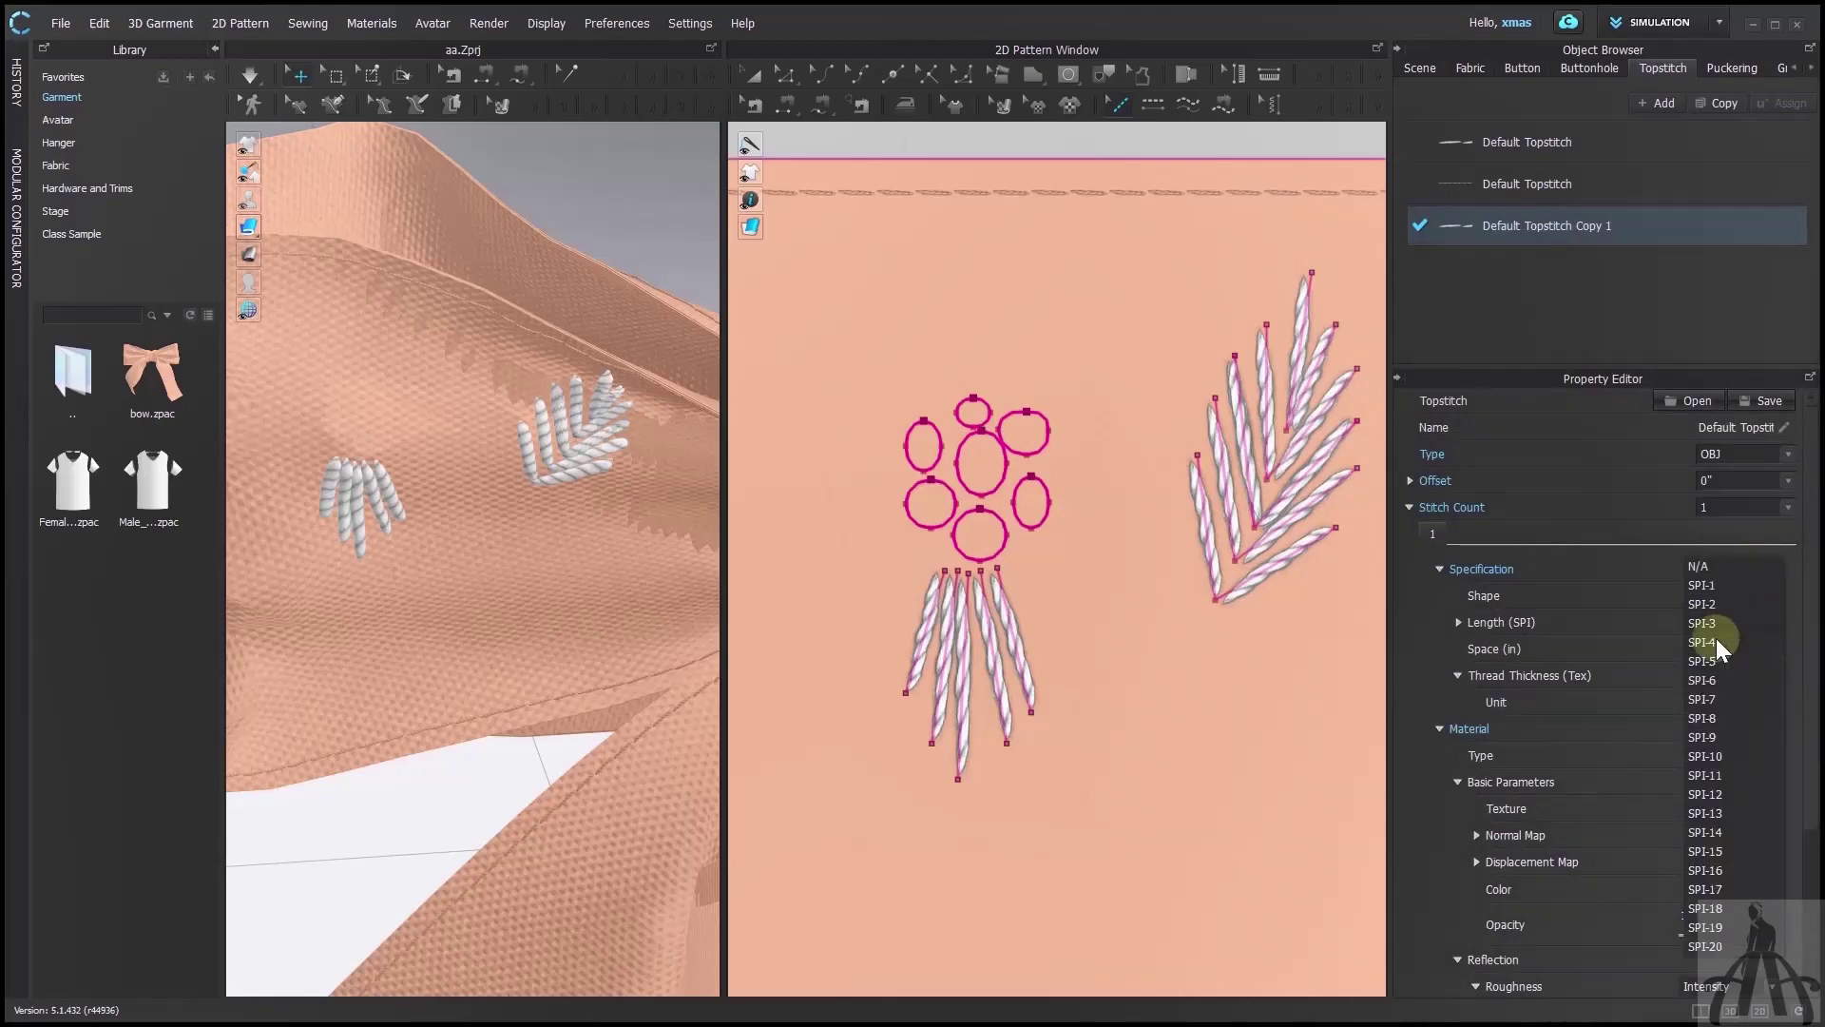
left_click(1711, 697)
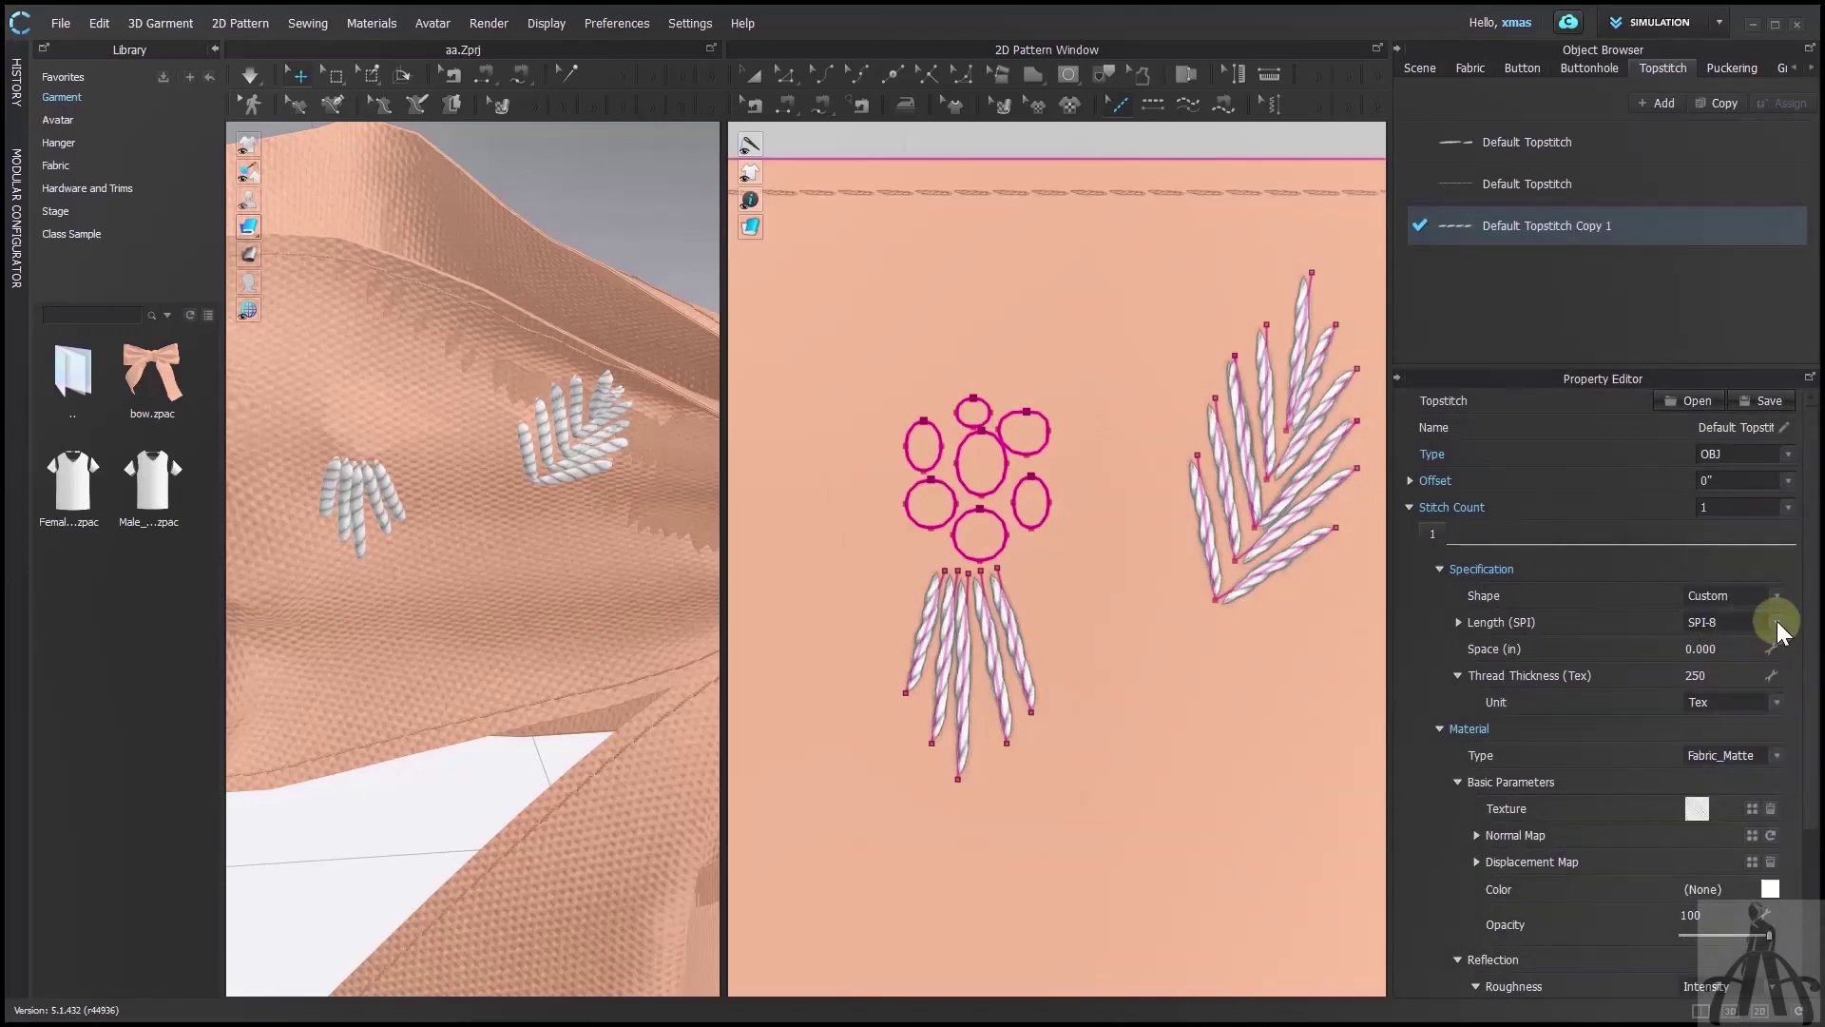
left_click(1776, 620)
left_click(1726, 690)
scroll(934, 444, "up", 2)
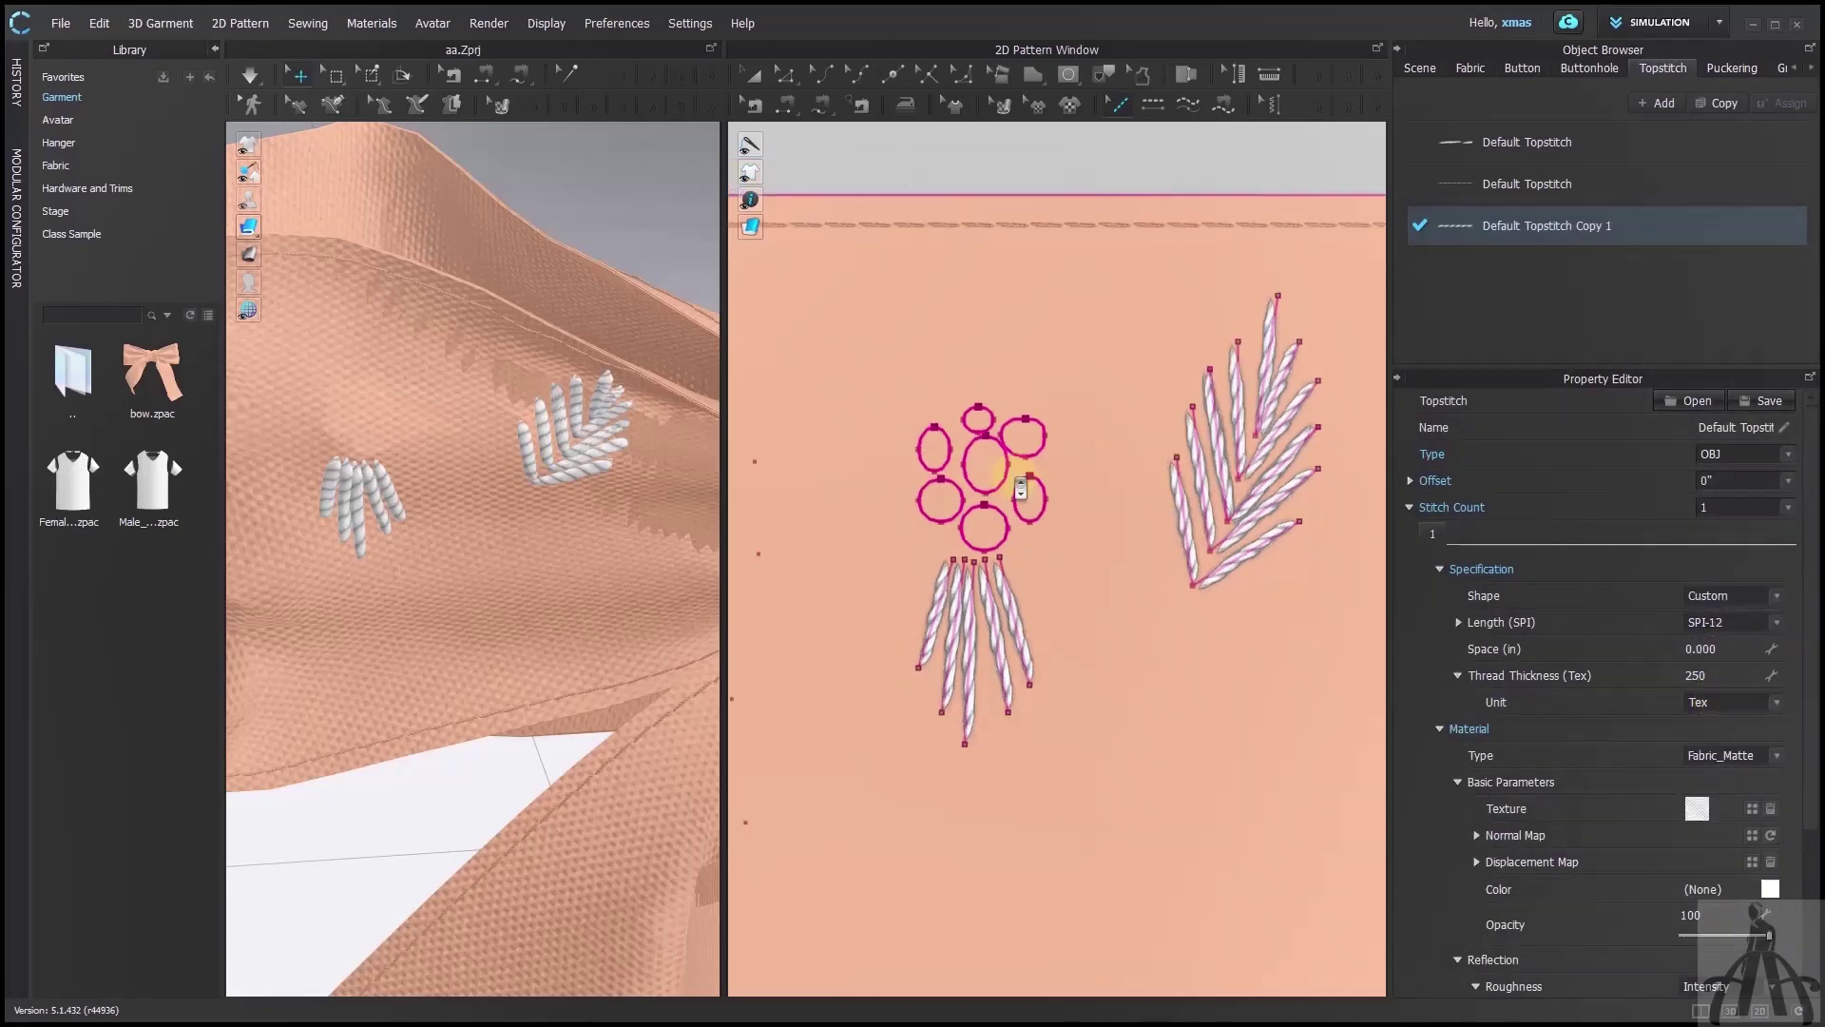
scroll(377, 440, "up", 4)
left_click(1776, 622)
left_click(1728, 440)
scroll(409, 594, "down", 3)
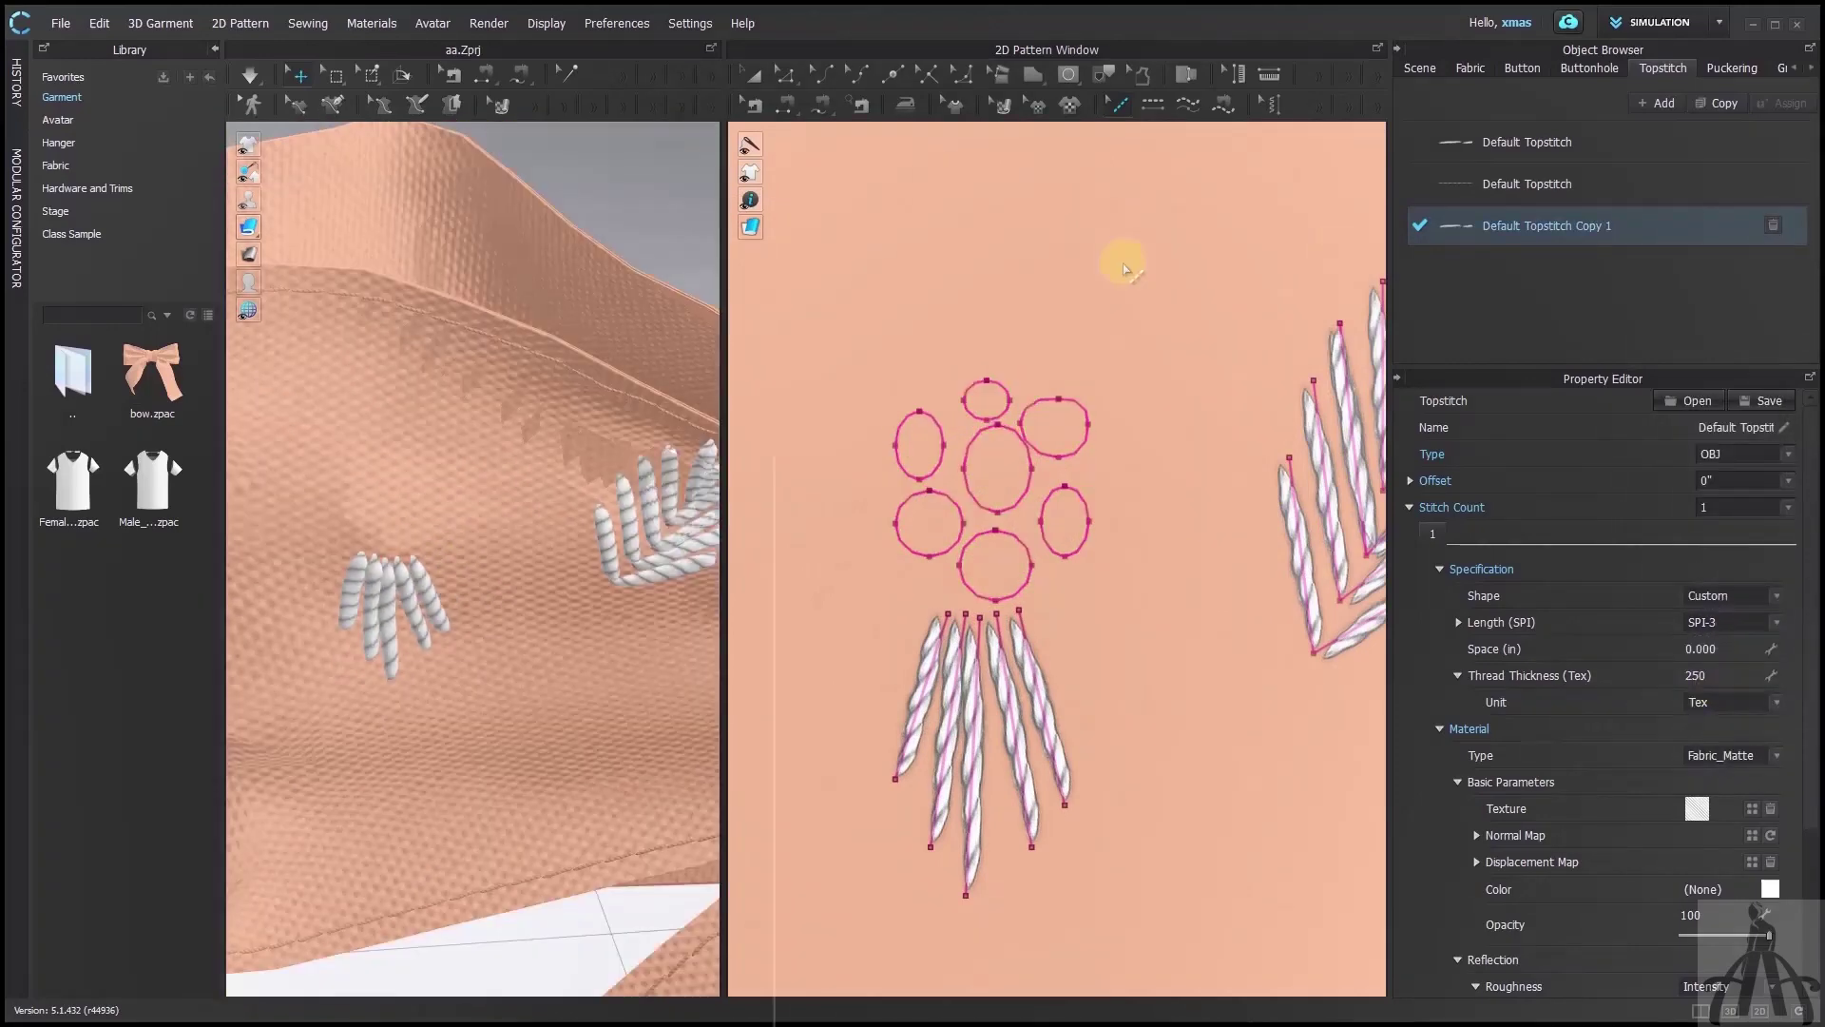
Turn on curved corners with a length of 2 mm for the stitches on the seven ellipses
left_click_drag(855, 302, 1167, 604)
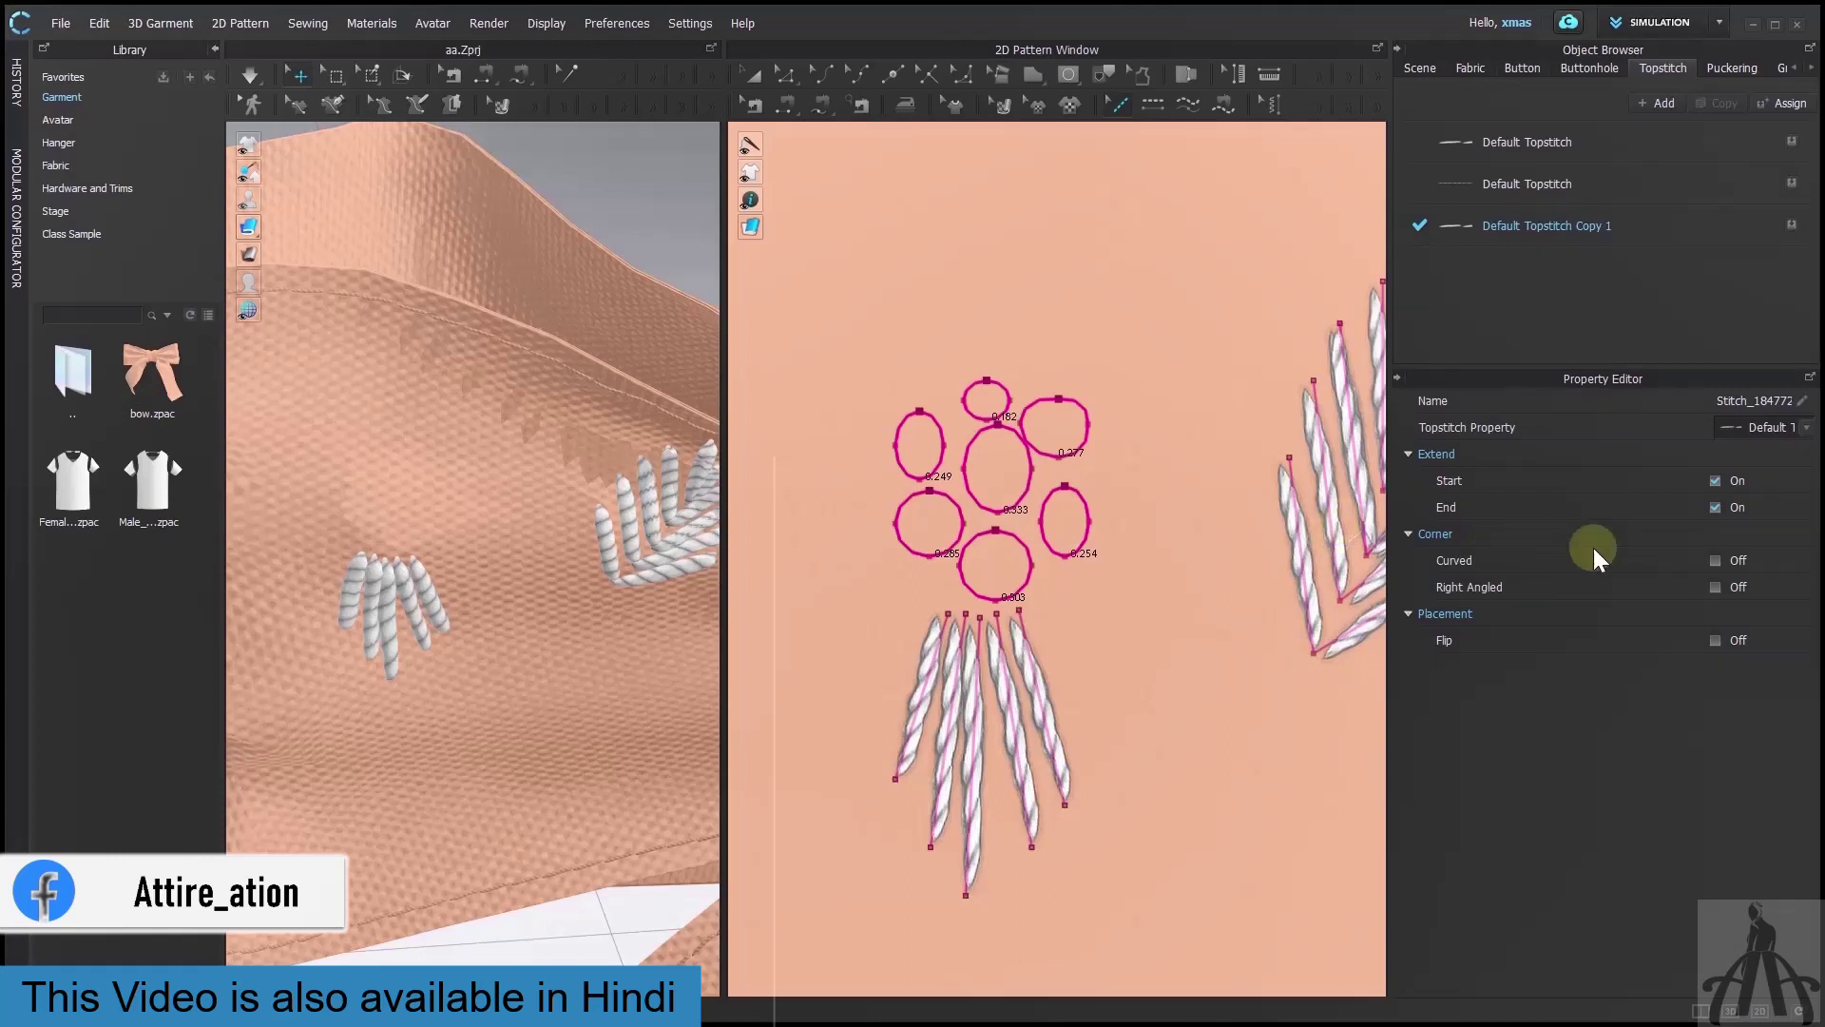
left_click(1715, 561)
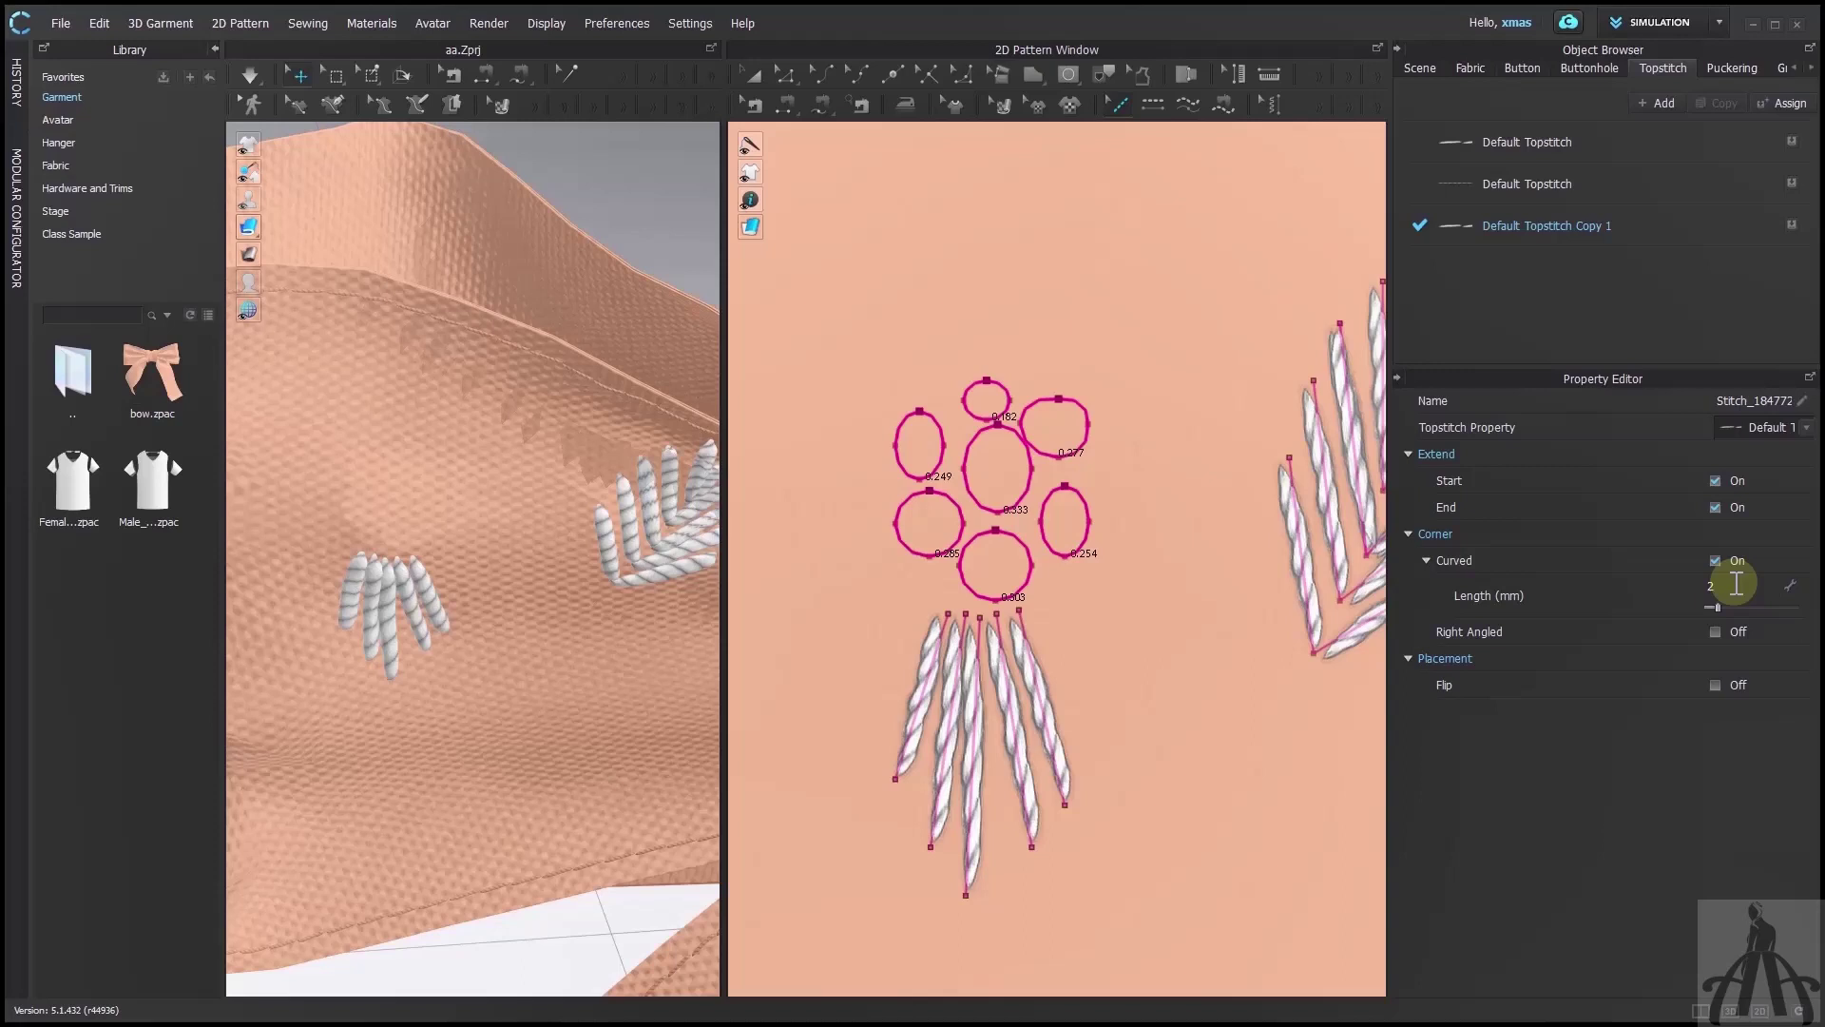
Set the flower center's topstitch to a thread thickness of 200 Tex and a stitch length of SPI-20, trying SPI-15 first
left_click(1677, 228)
left_click(1778, 620)
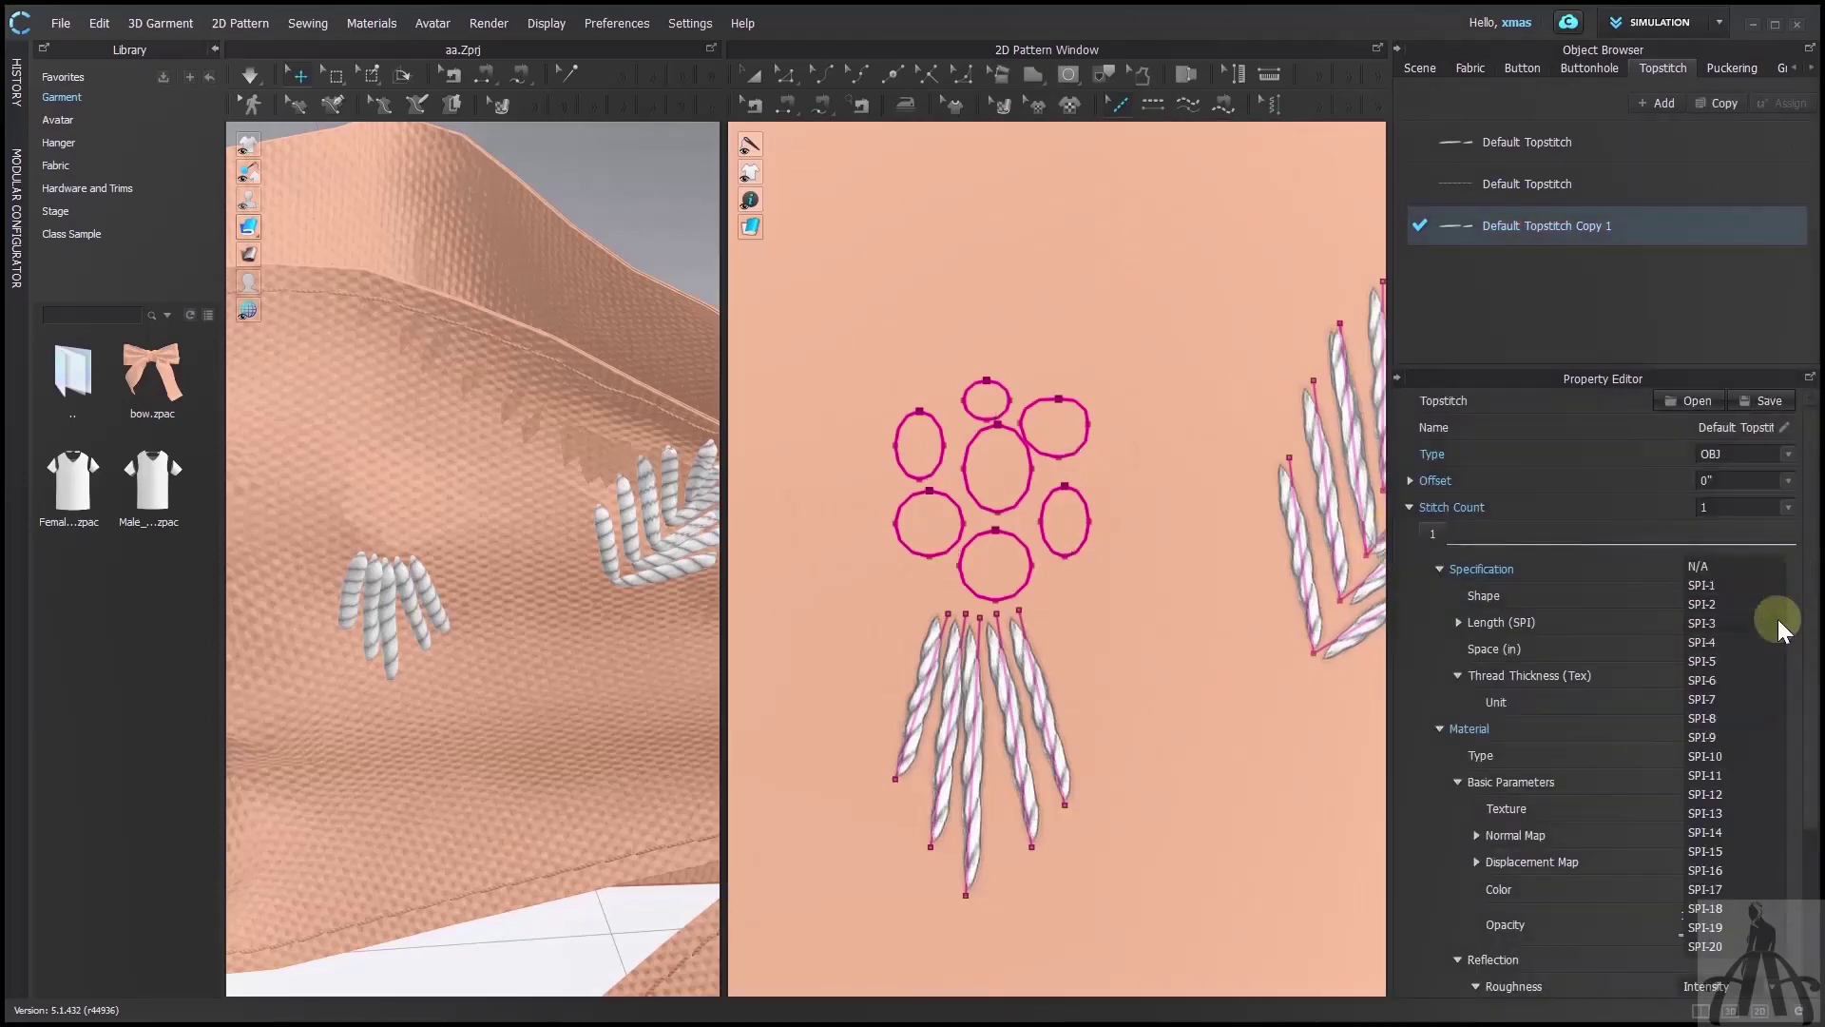
left_click(1688, 755)
left_click(1713, 719)
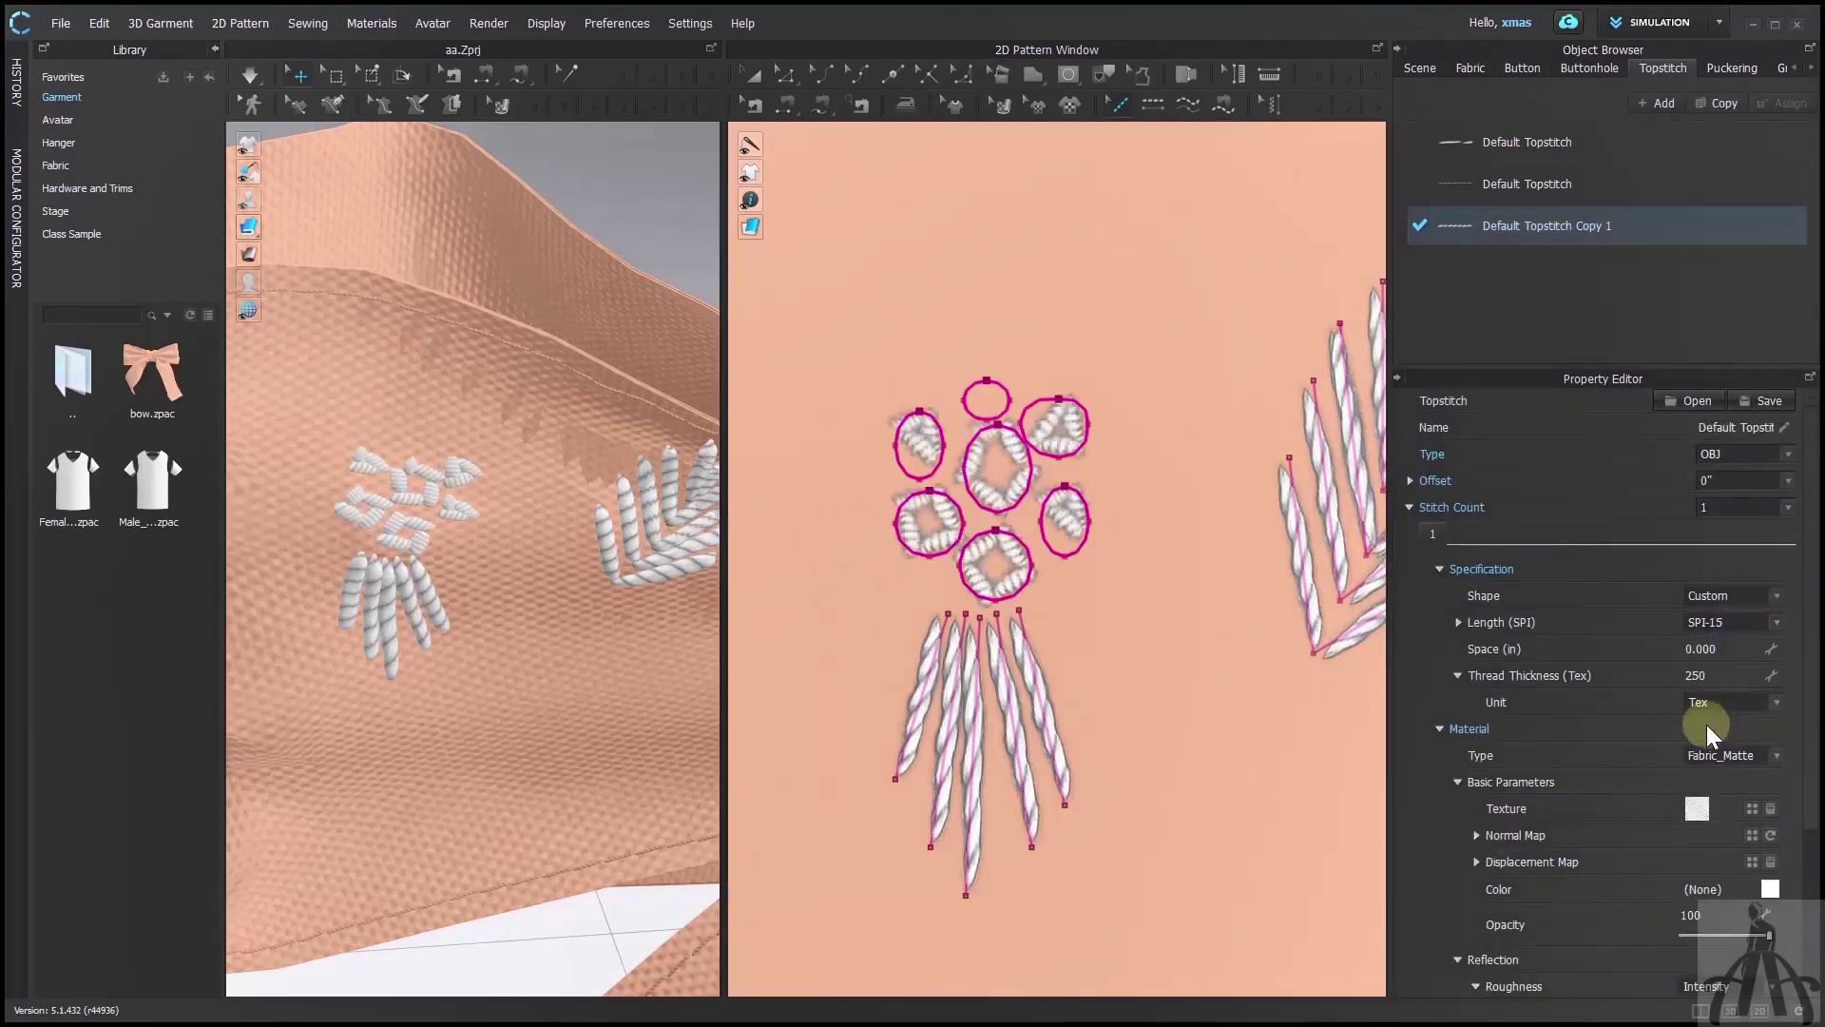
double_click(1711, 676)
left_click(1775, 622)
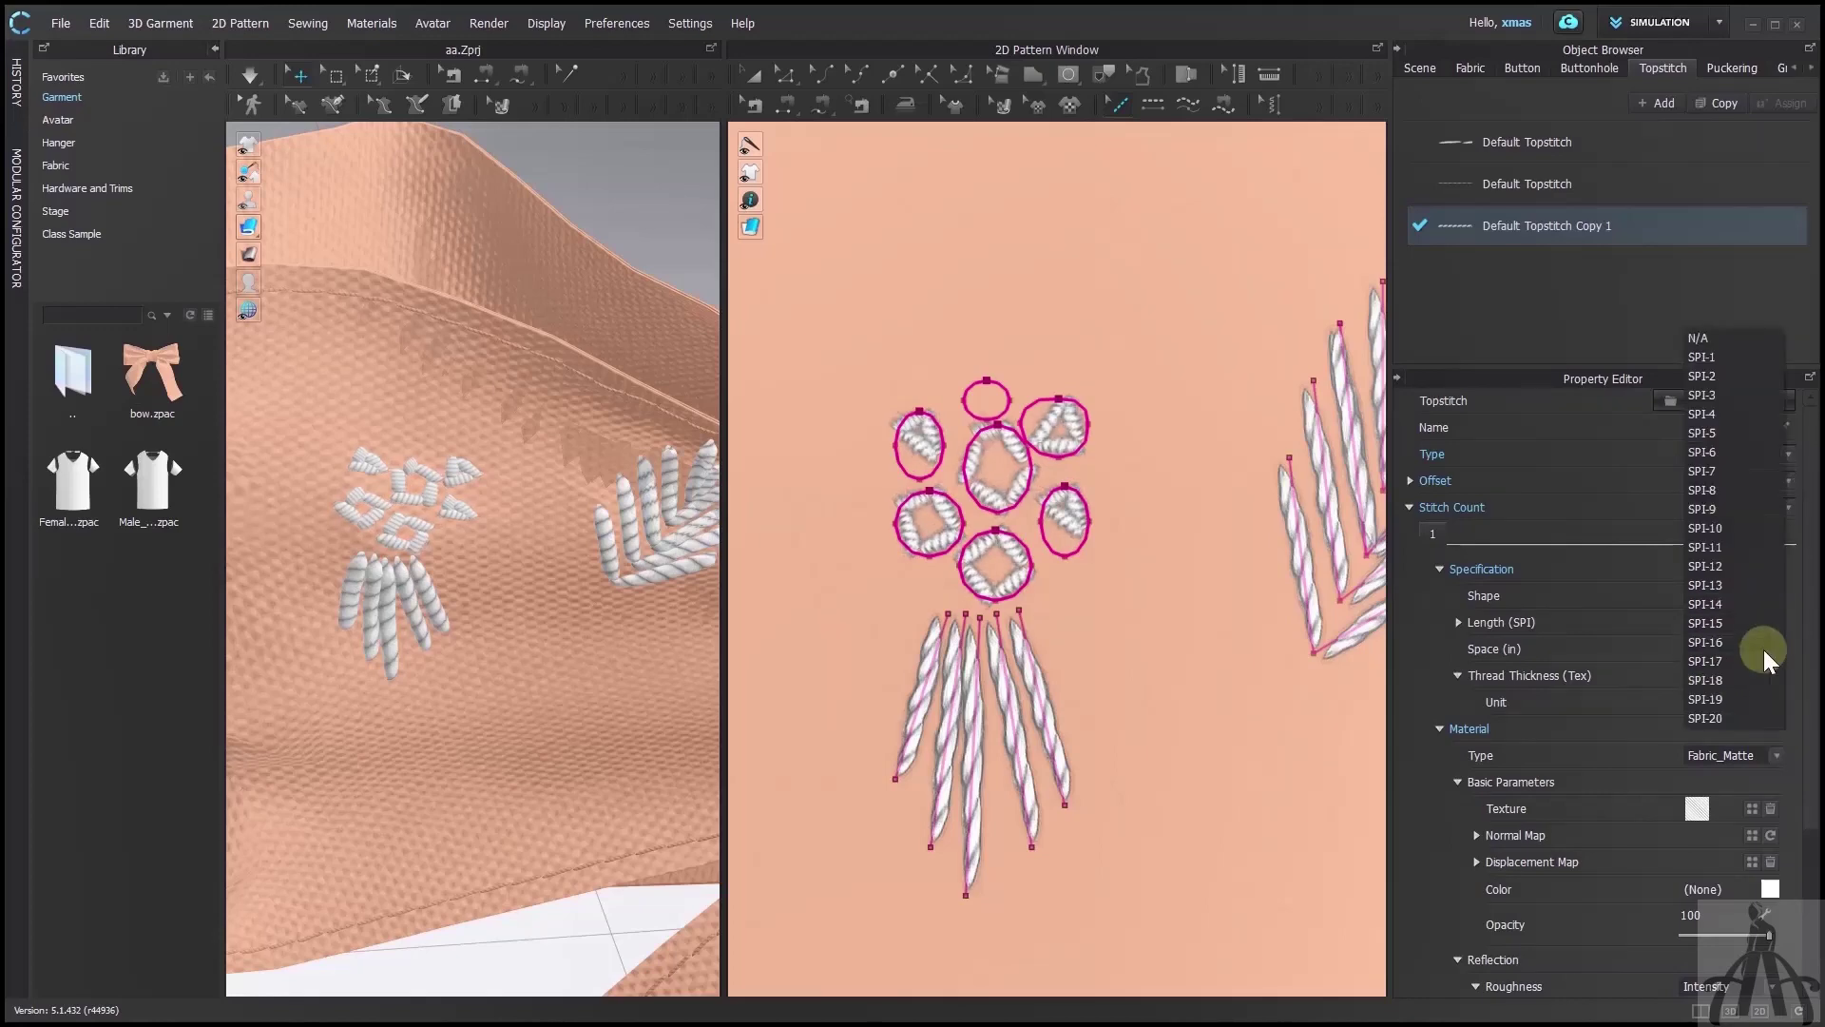
left_click(1720, 696)
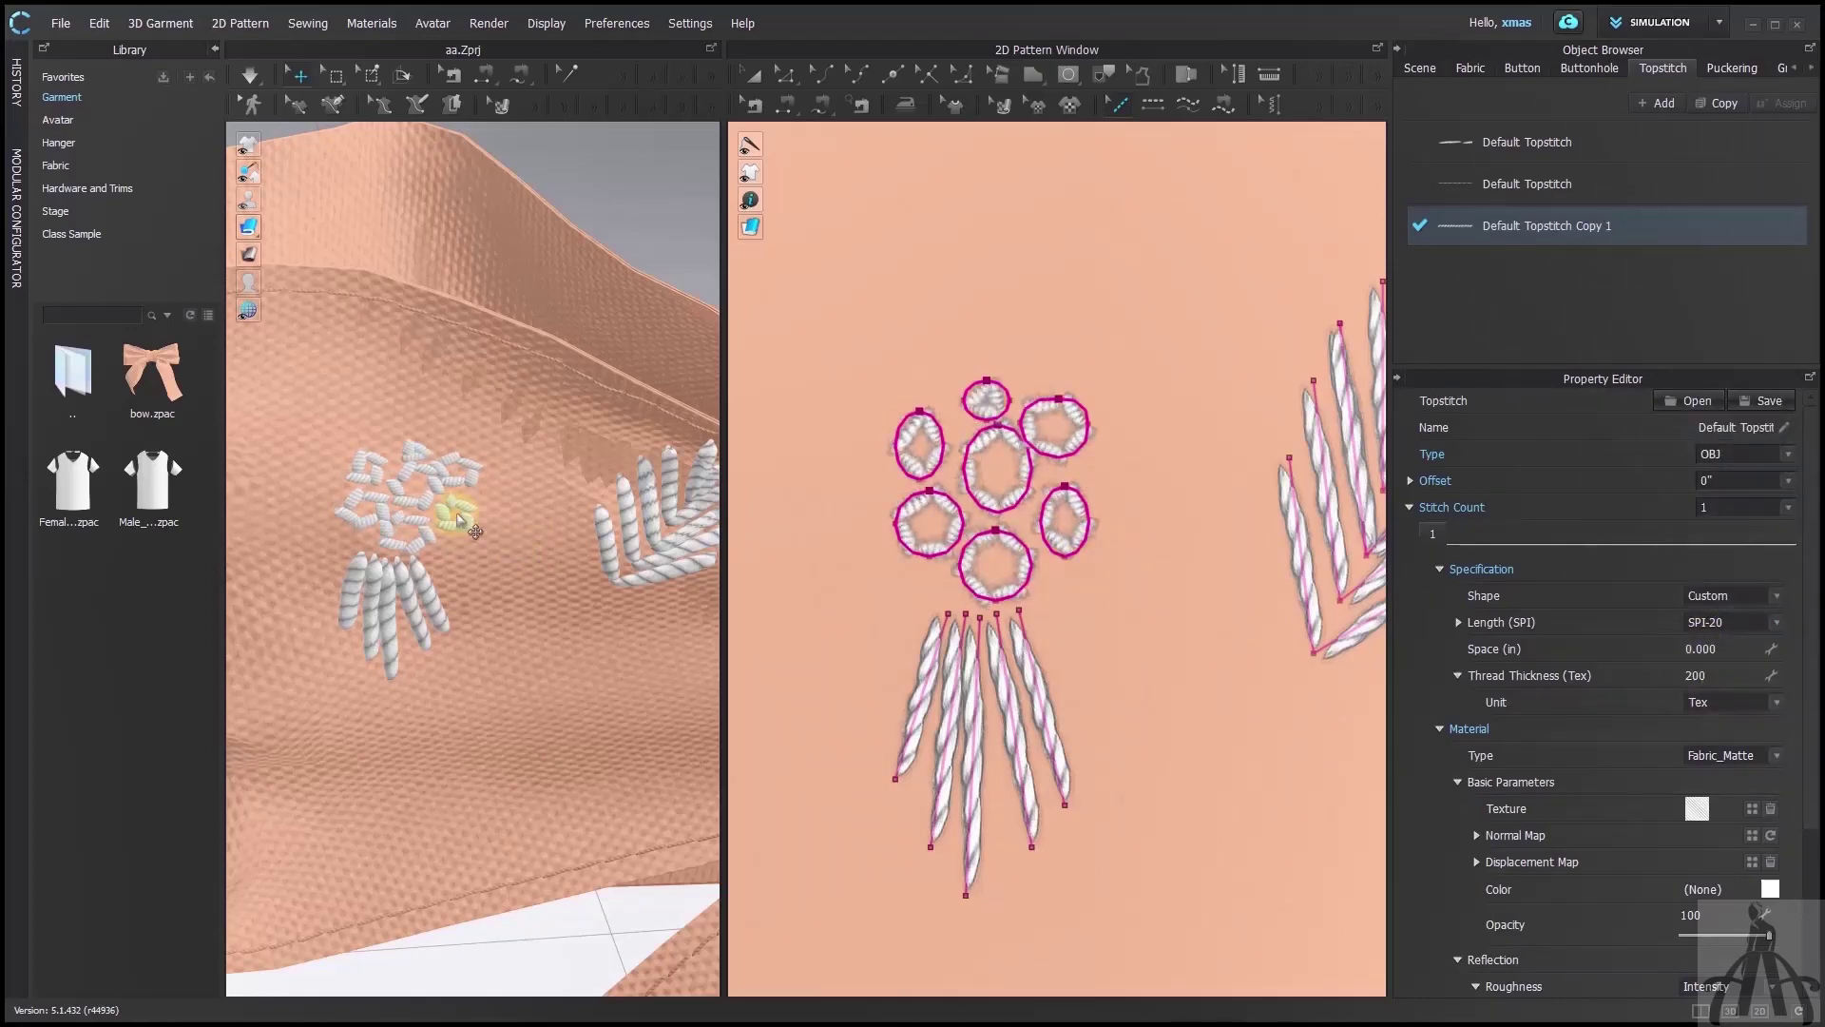
Duplicate the Default Topstitch used for the petals and leaf, and rename the copy Leaf
left_click(1620, 141)
left_click(1719, 105)
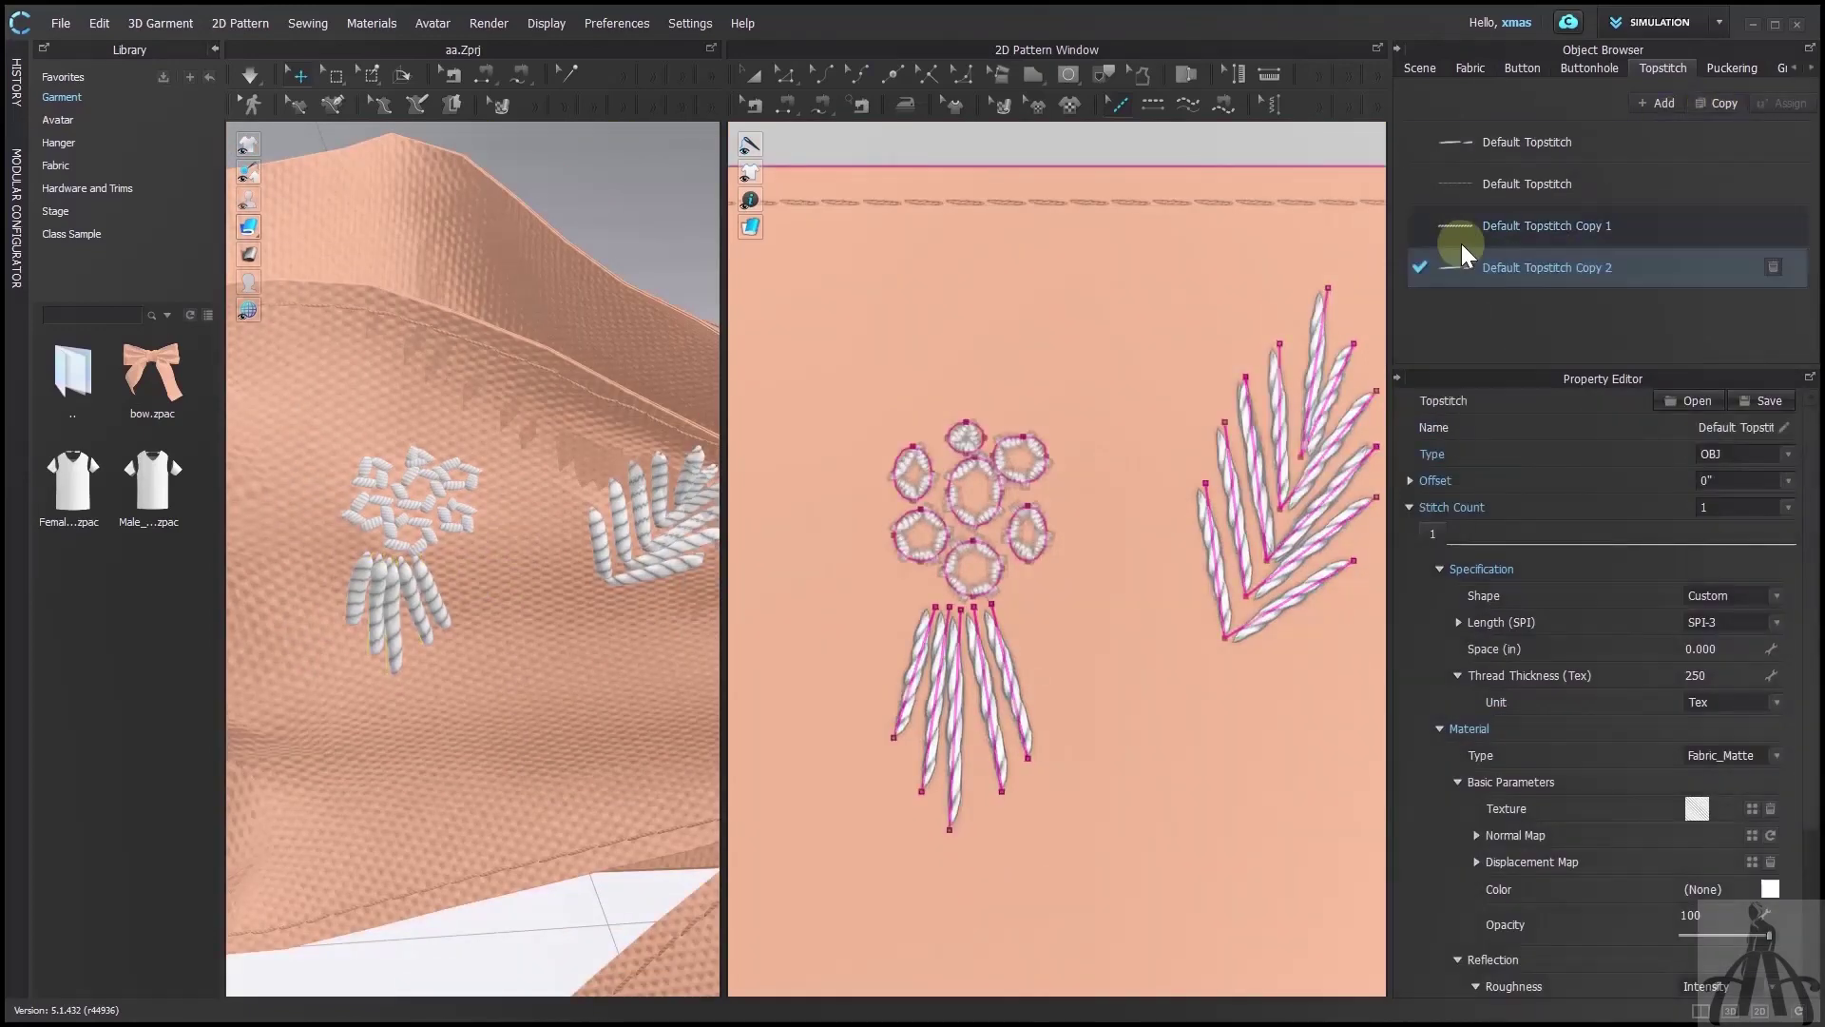
double_click(1514, 267)
type("Leaf")
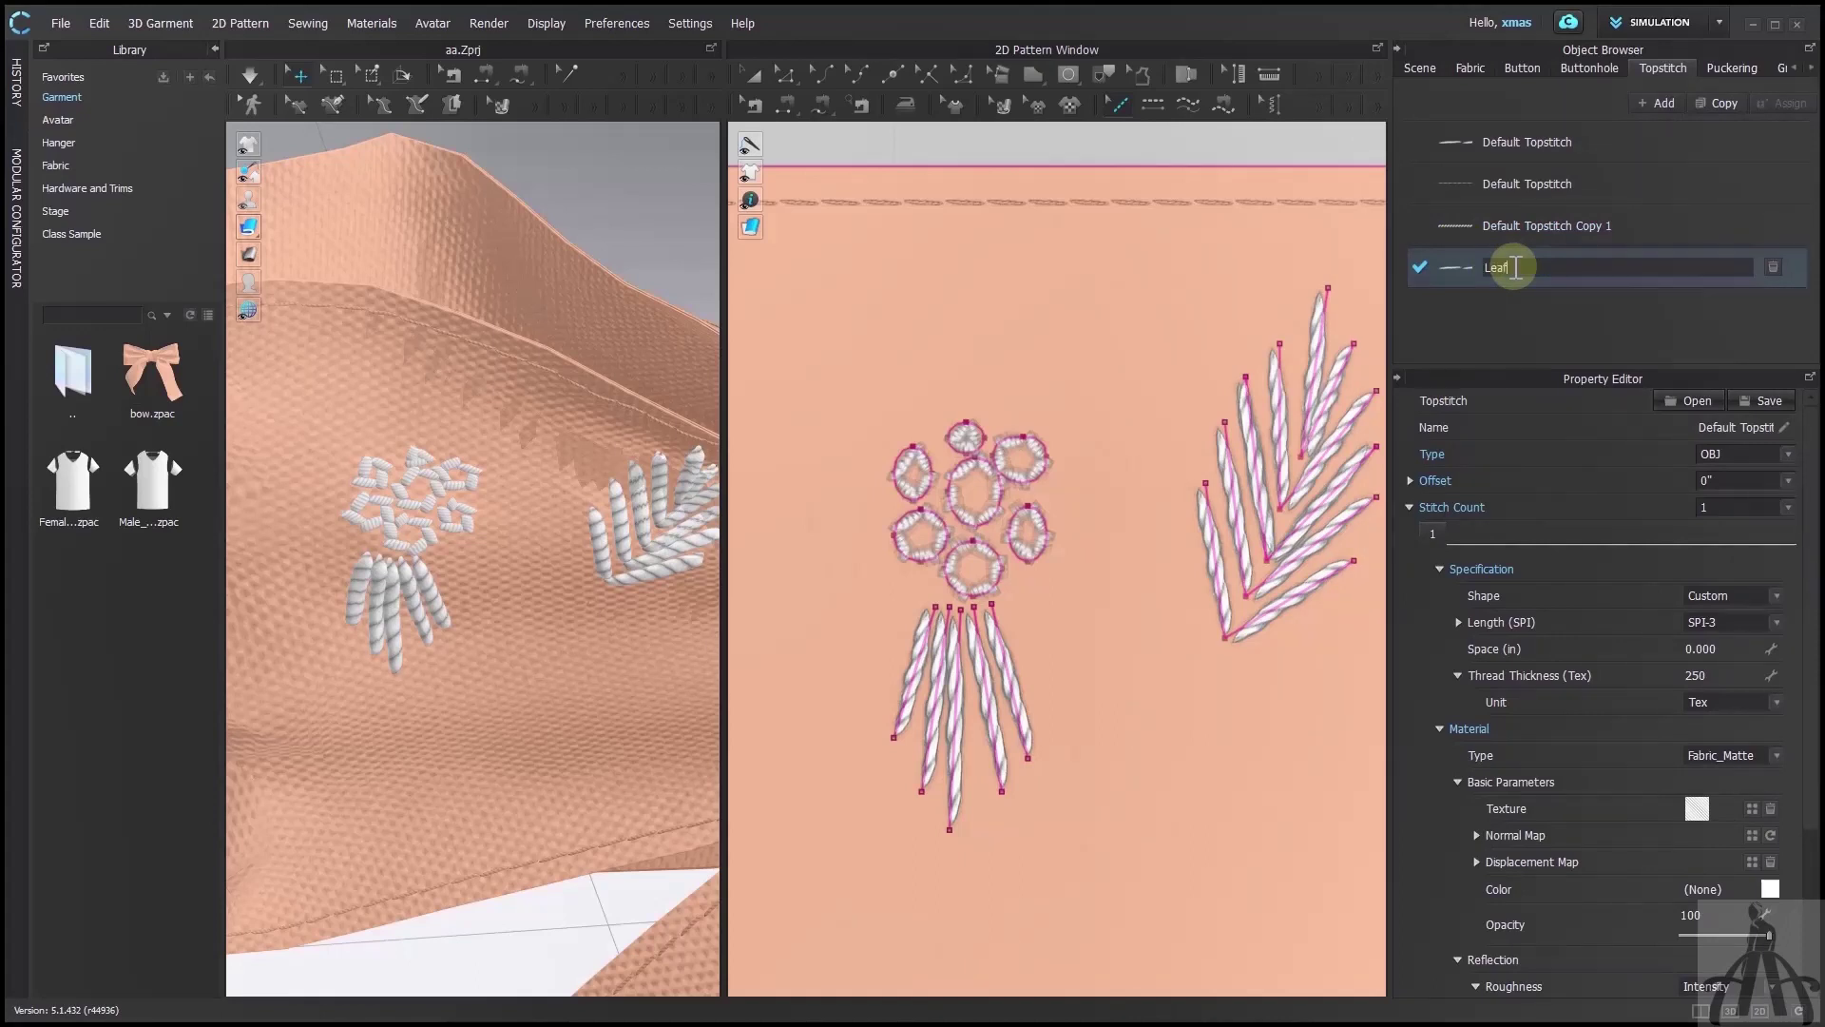
Rename the topstitch of the center ellipses to Freanch knot and the rope-like petal topstitch to Flower
double_click(1519, 225)
type("Freanc")
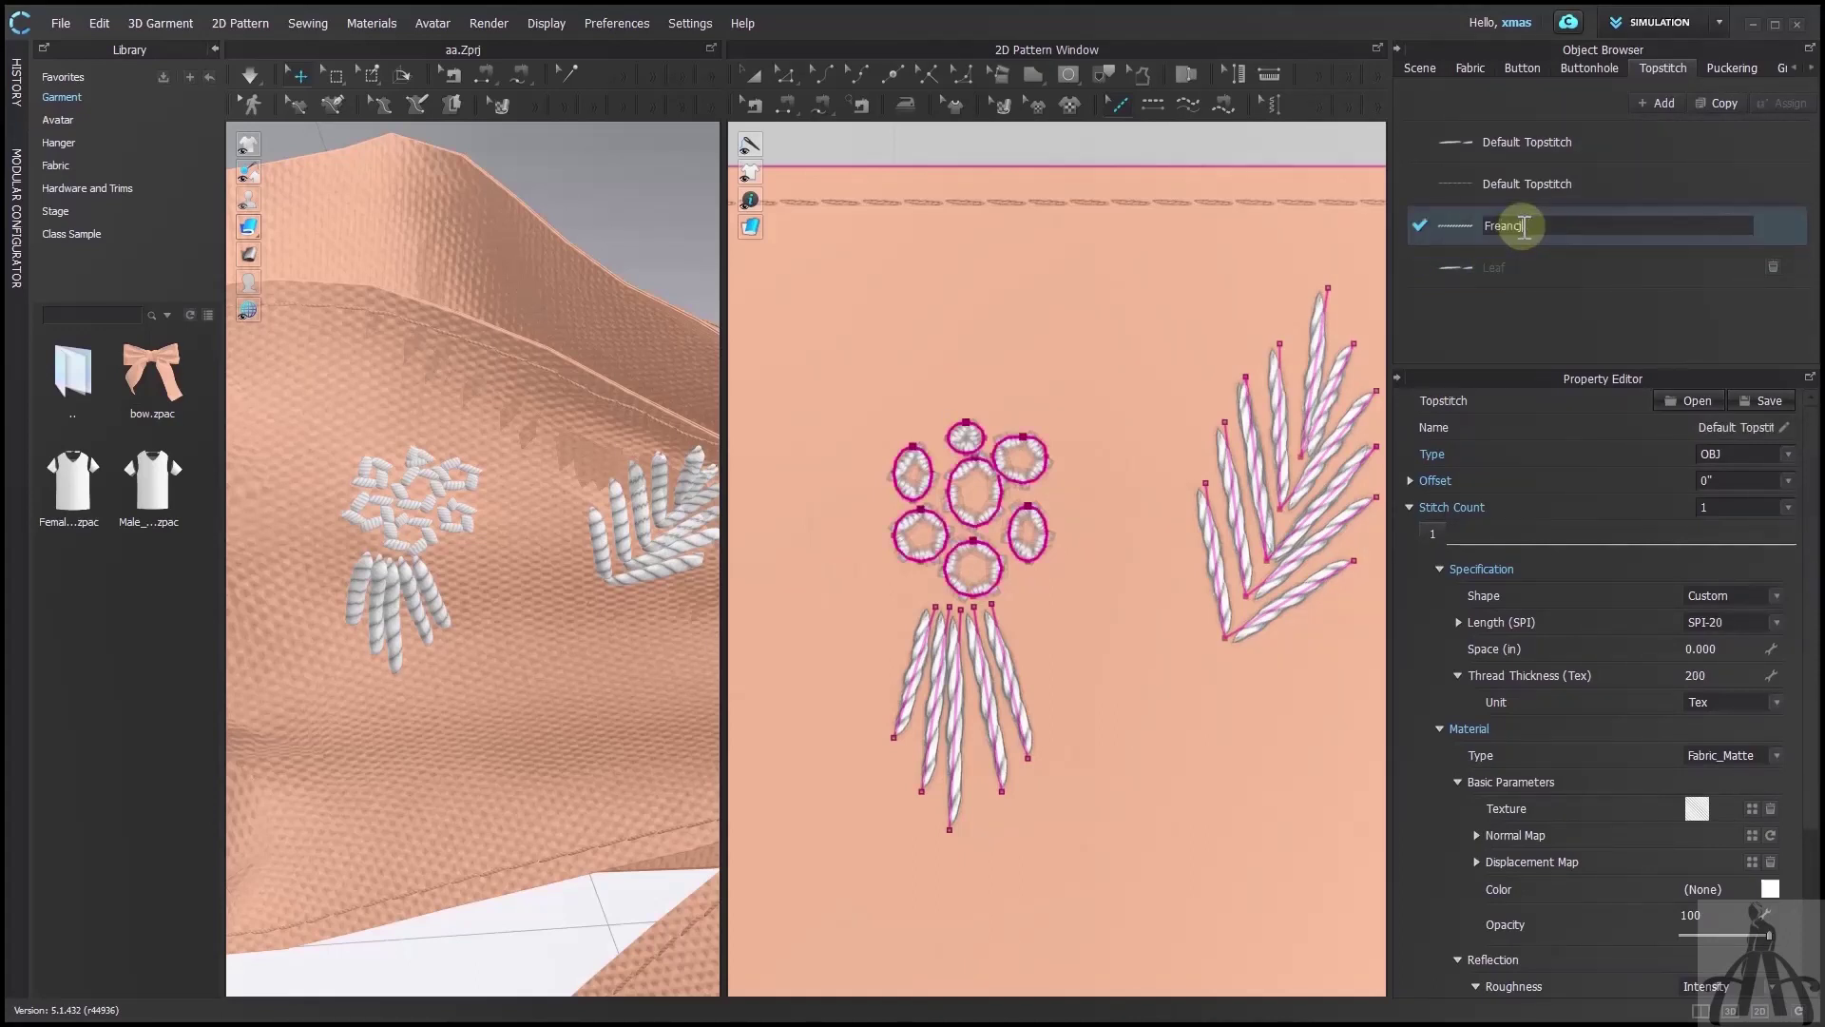
type("h knot")
double_click(1527, 141)
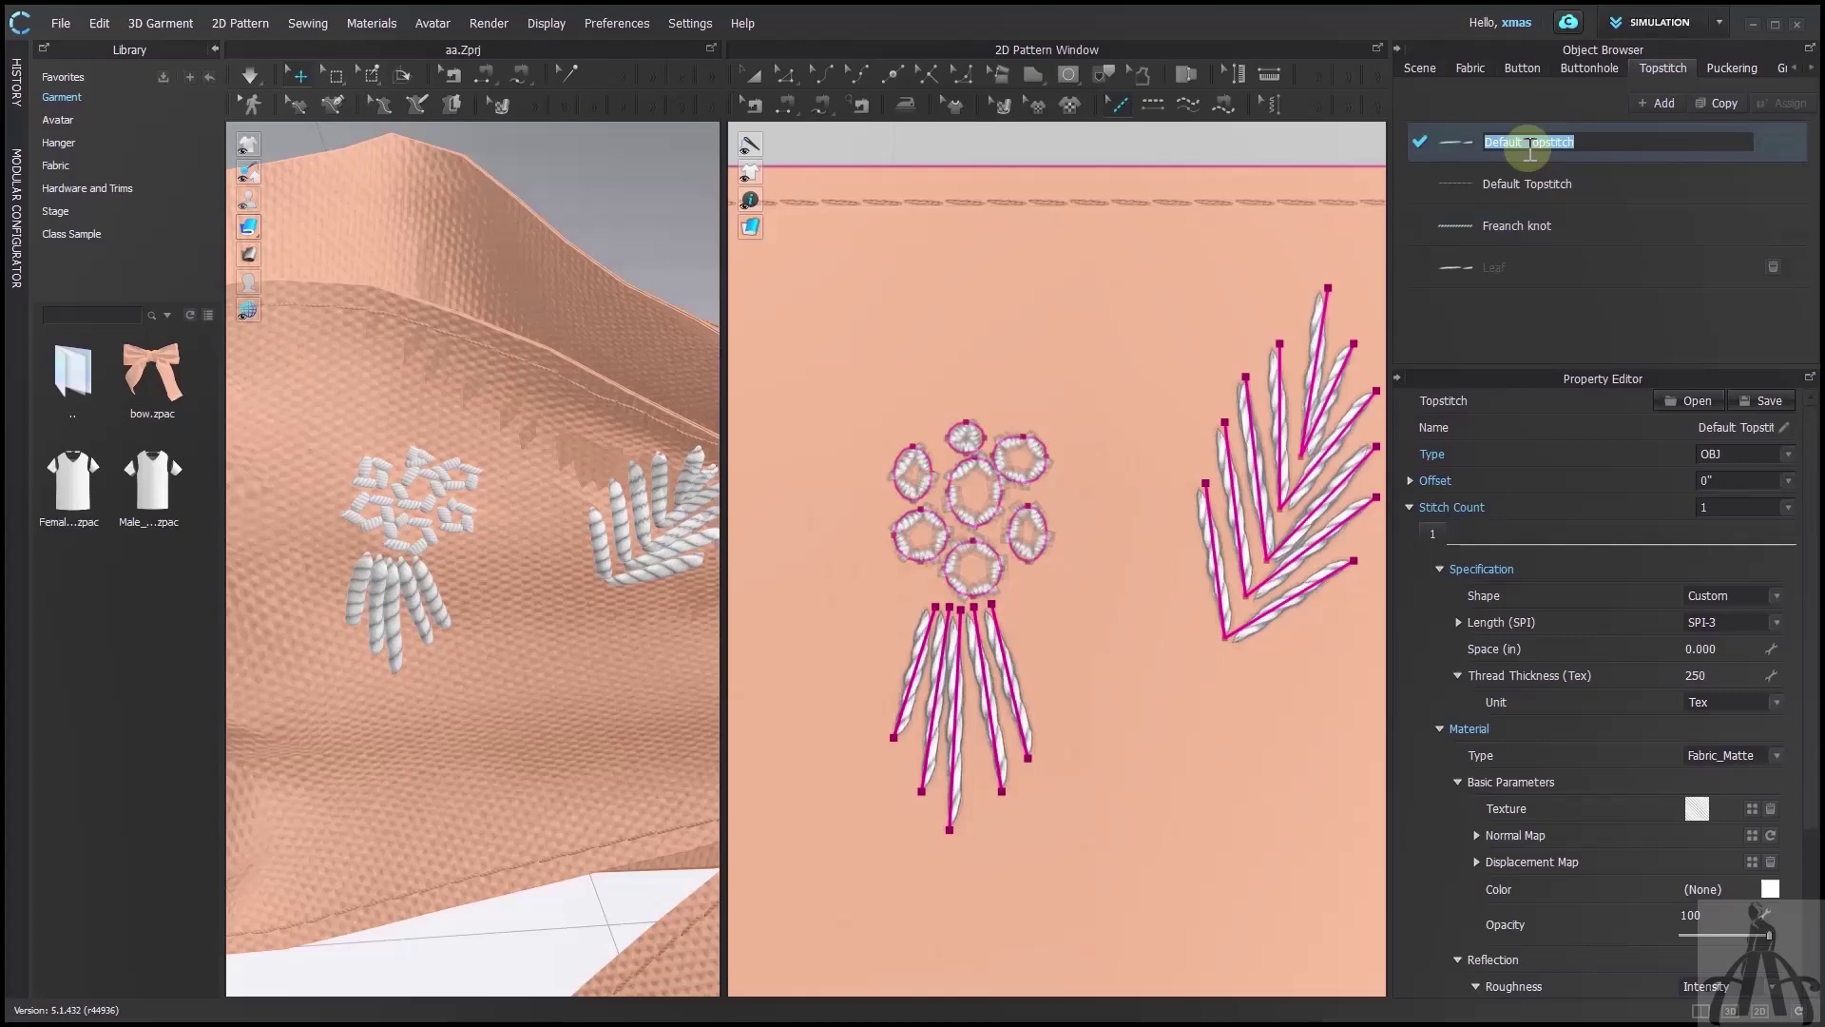
key("Return")
Color the Leaf topstitch dark green and the Flower topstitch Red 2
left_click(1784, 261)
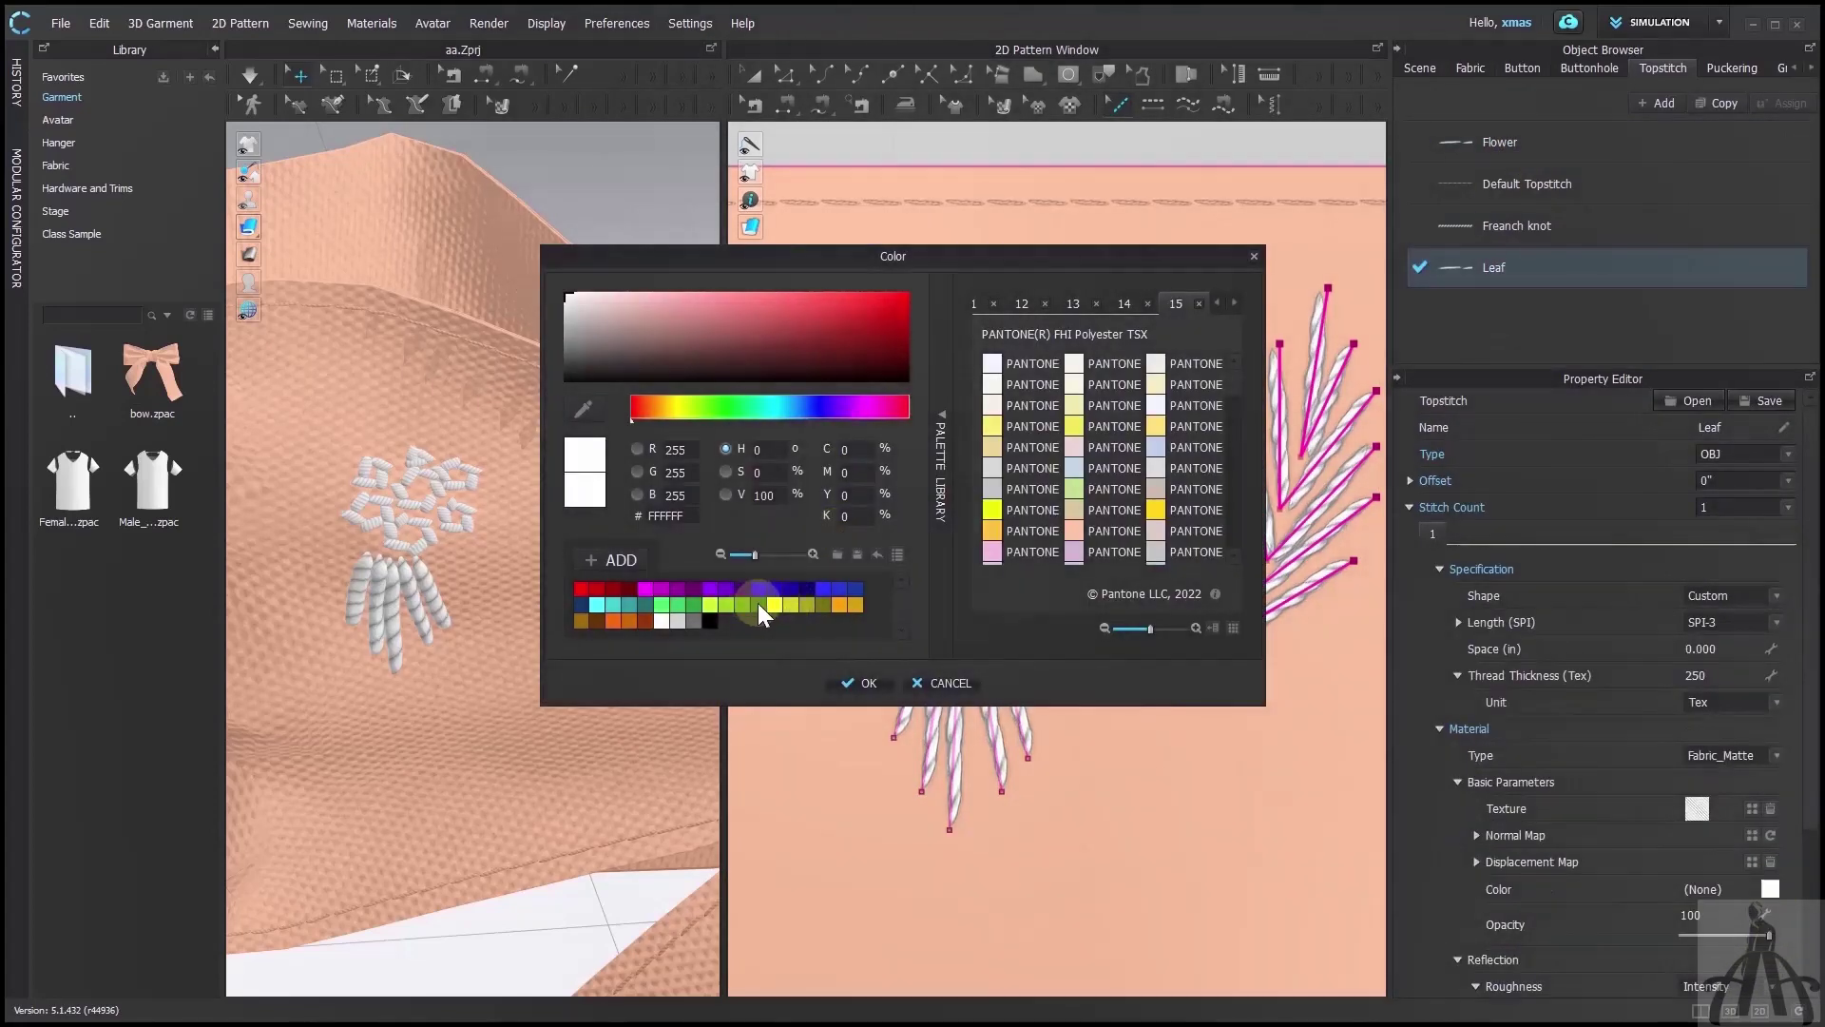
left_click(851, 676)
left_click(1754, 152)
left_click(1770, 889)
left_click(597, 588)
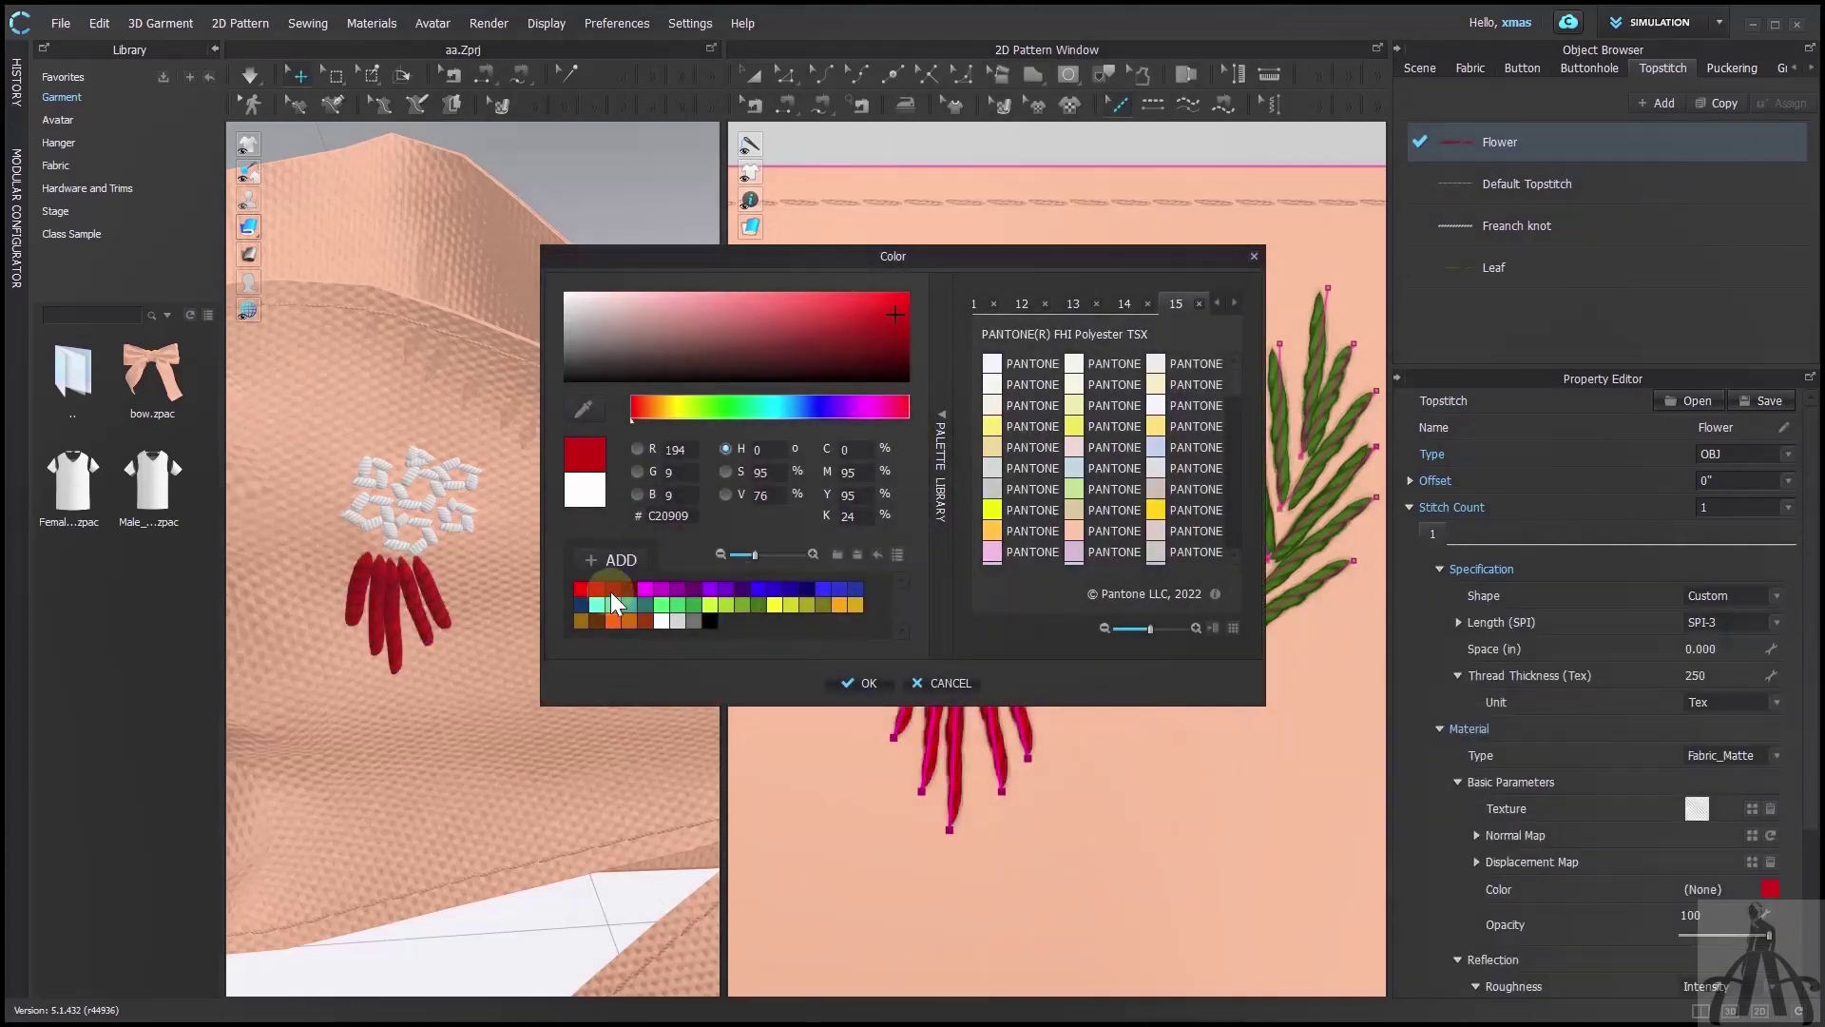
left_click(612, 590)
left_click(596, 584)
left_click(861, 682)
Color the Freanch knot topstitch with the Pantone yellow Daisy Floret
left_click(1758, 226)
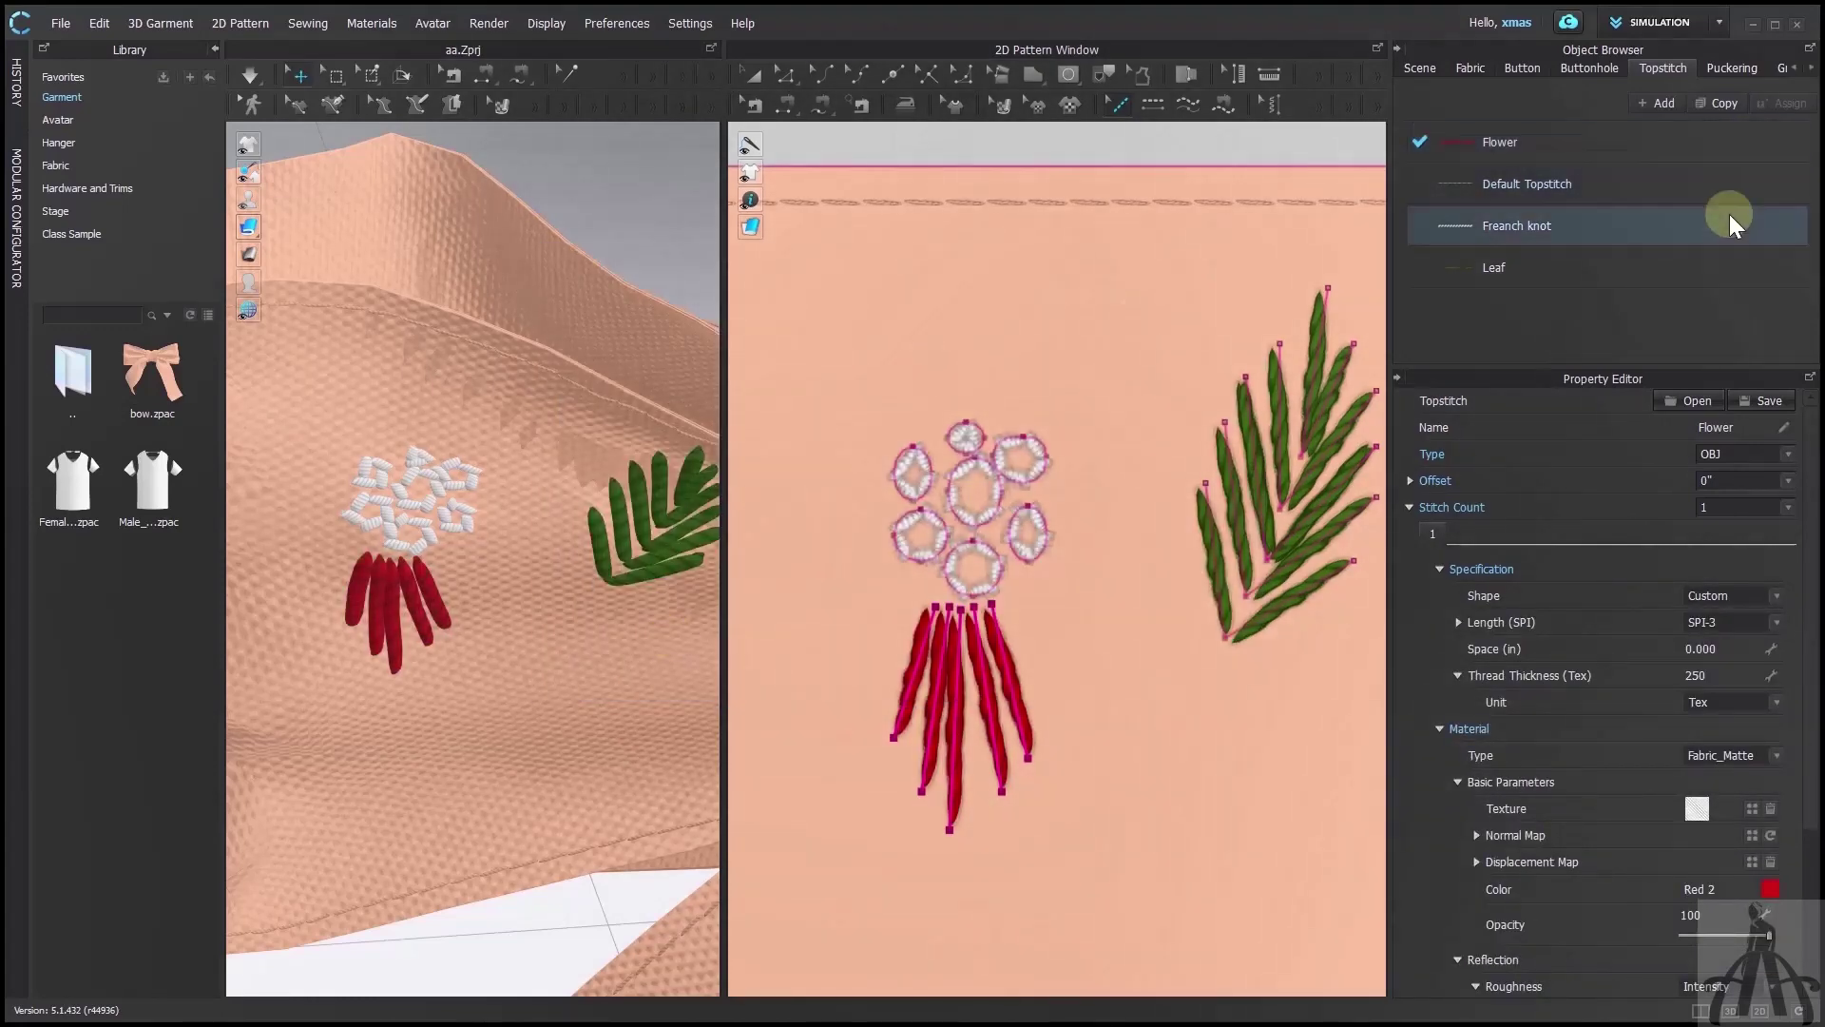
left_click(1770, 889)
left_click(991, 443)
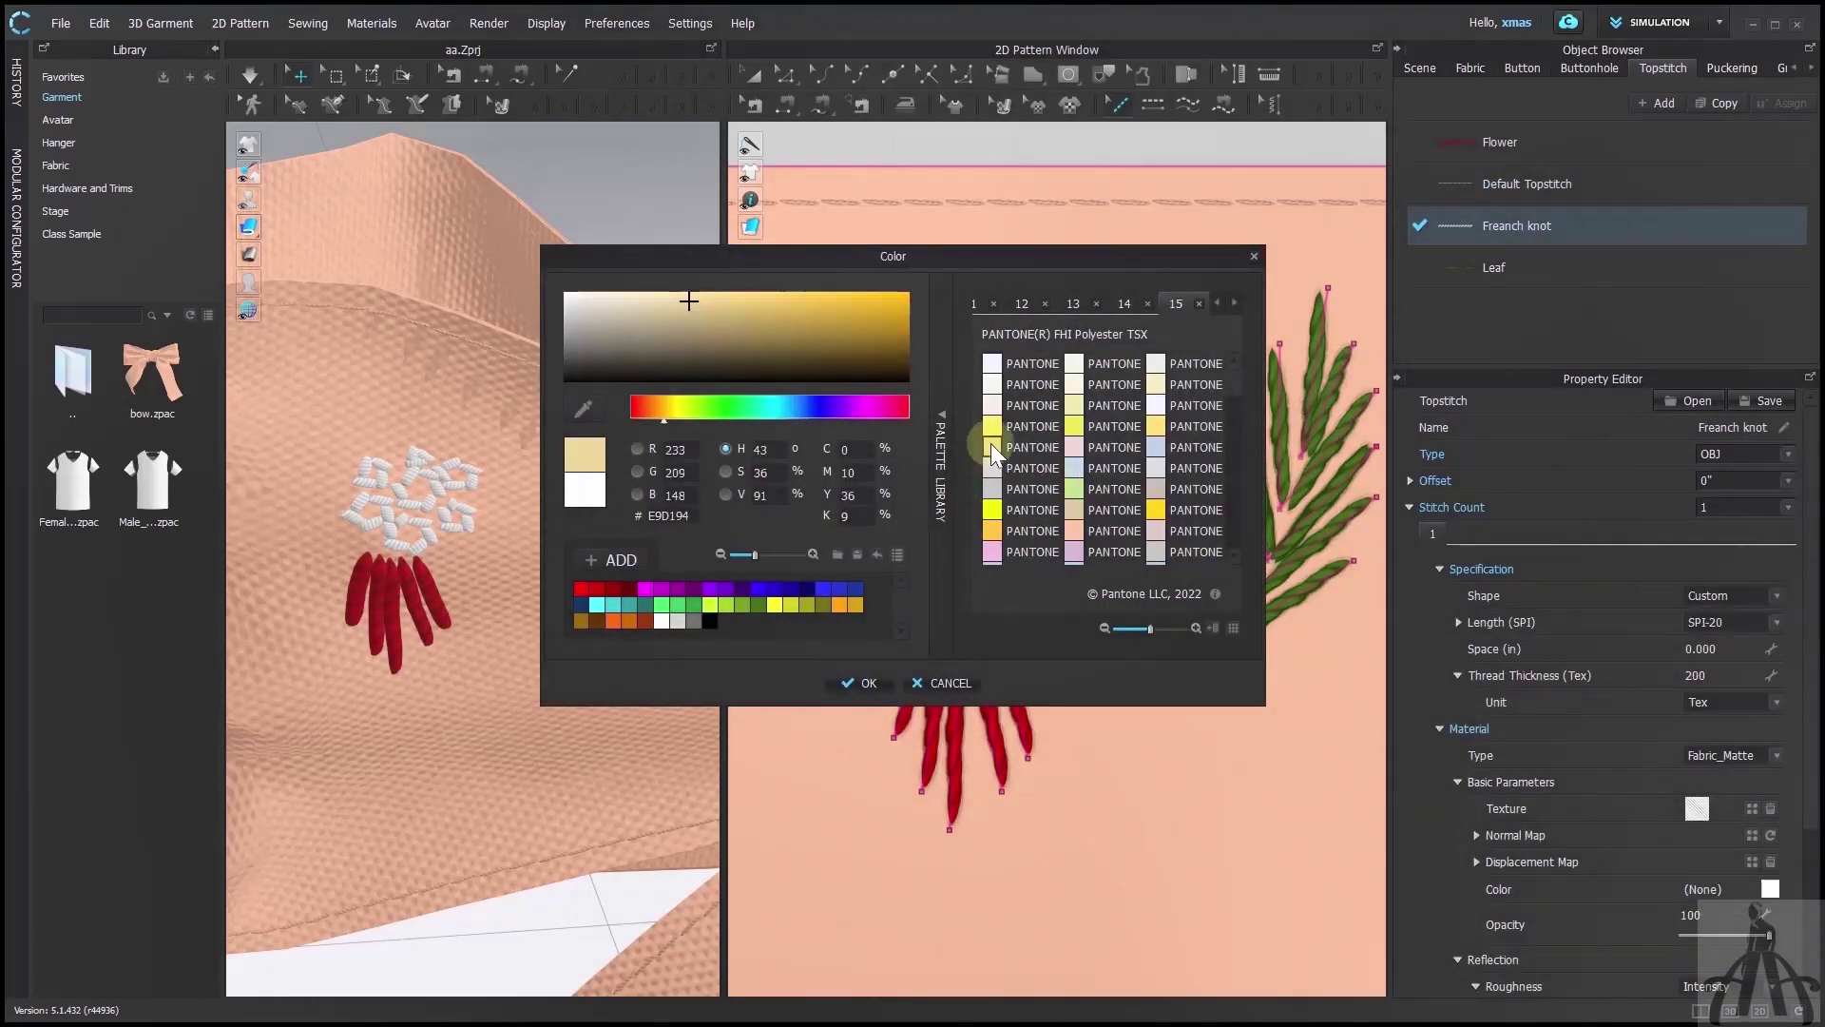
left_click(1156, 425)
left_click(861, 683)
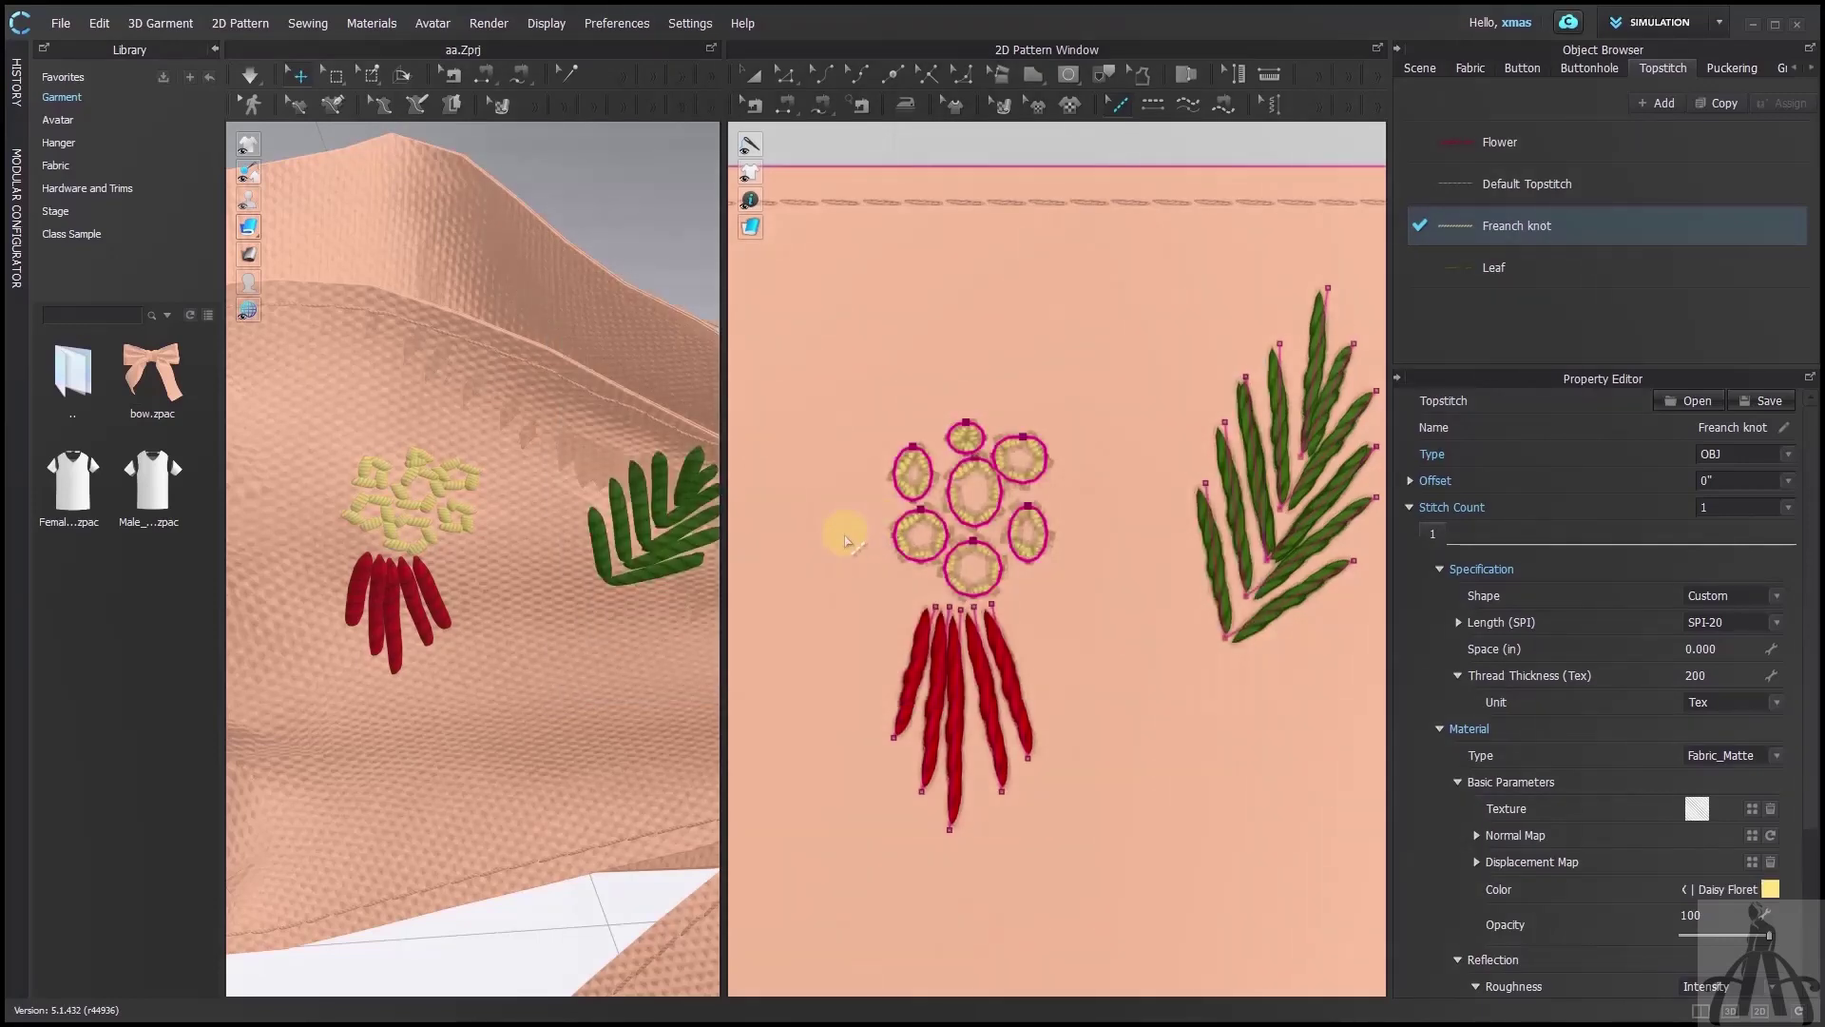
Paste a copy of the lower petal's fanned lines beside the flower center and rotate it toward the right-hand petal
right_click_drag(538, 570, 550, 489)
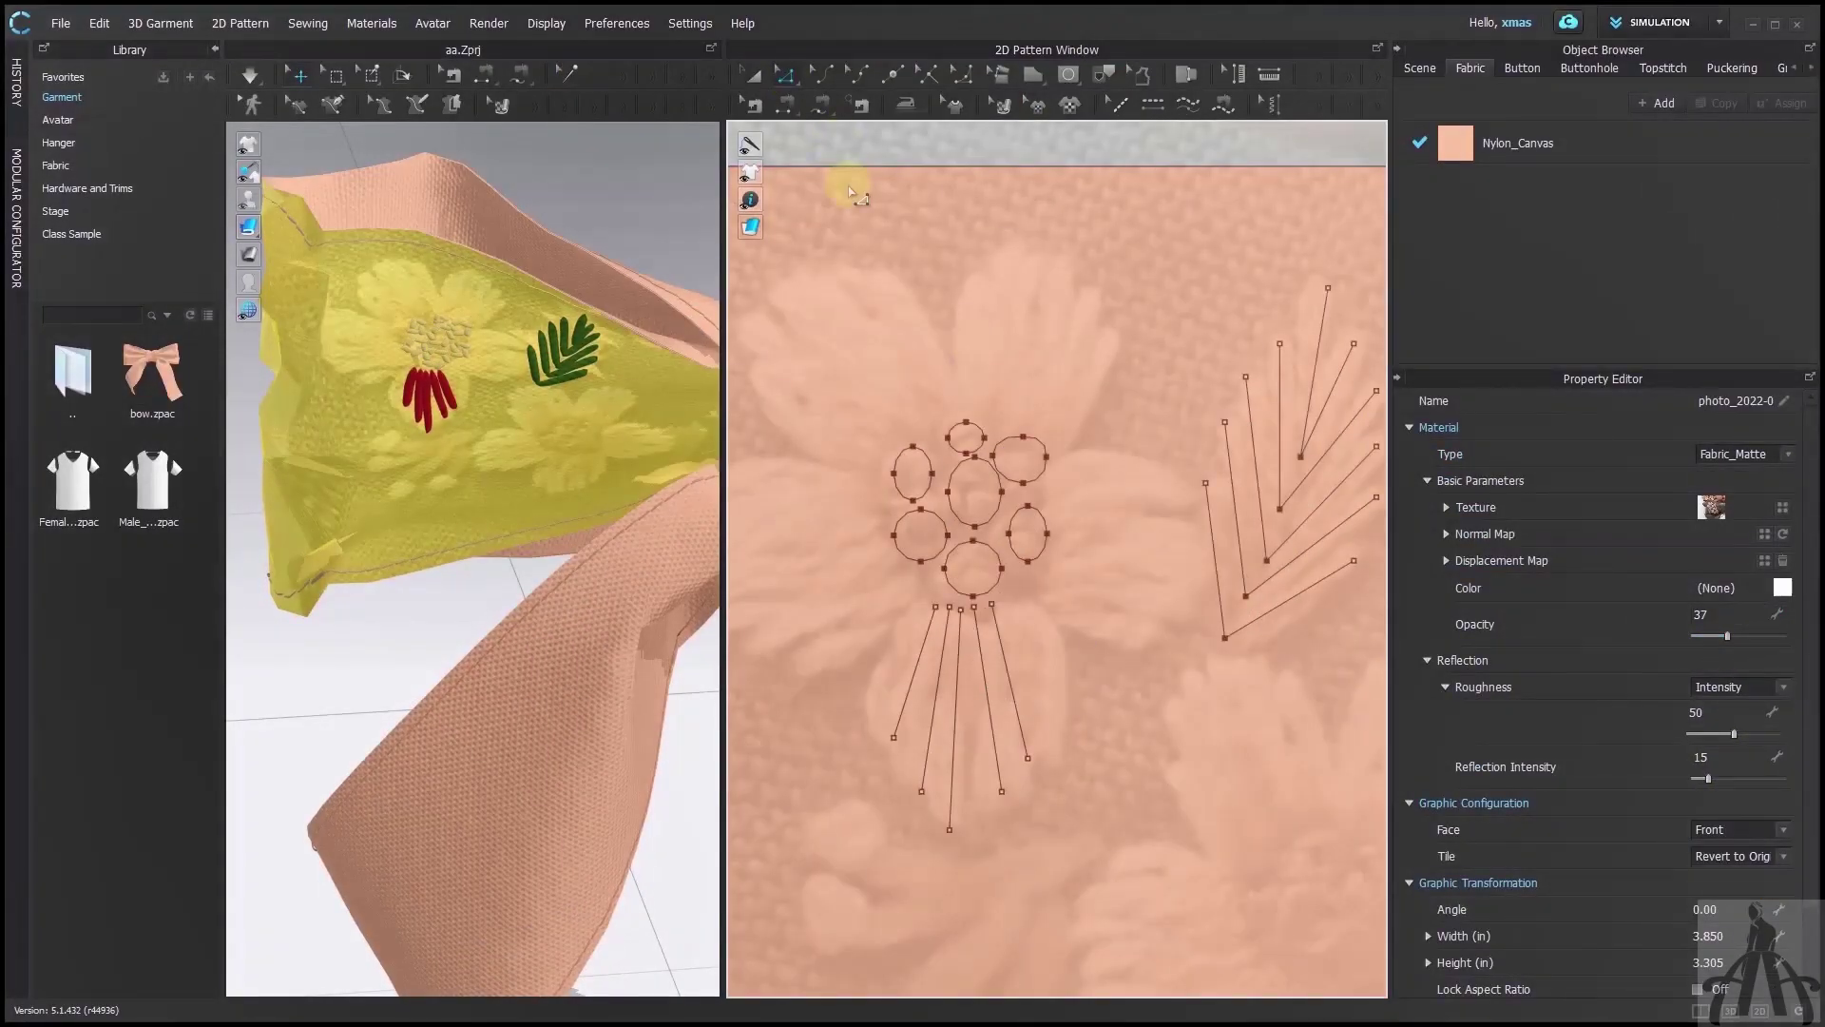
left_click(1019, 732)
key("ctrl+c")
key("ctrl+v")
left_click(1093, 639)
left_click(752, 74)
left_click_drag(1095, 482, 943, 616)
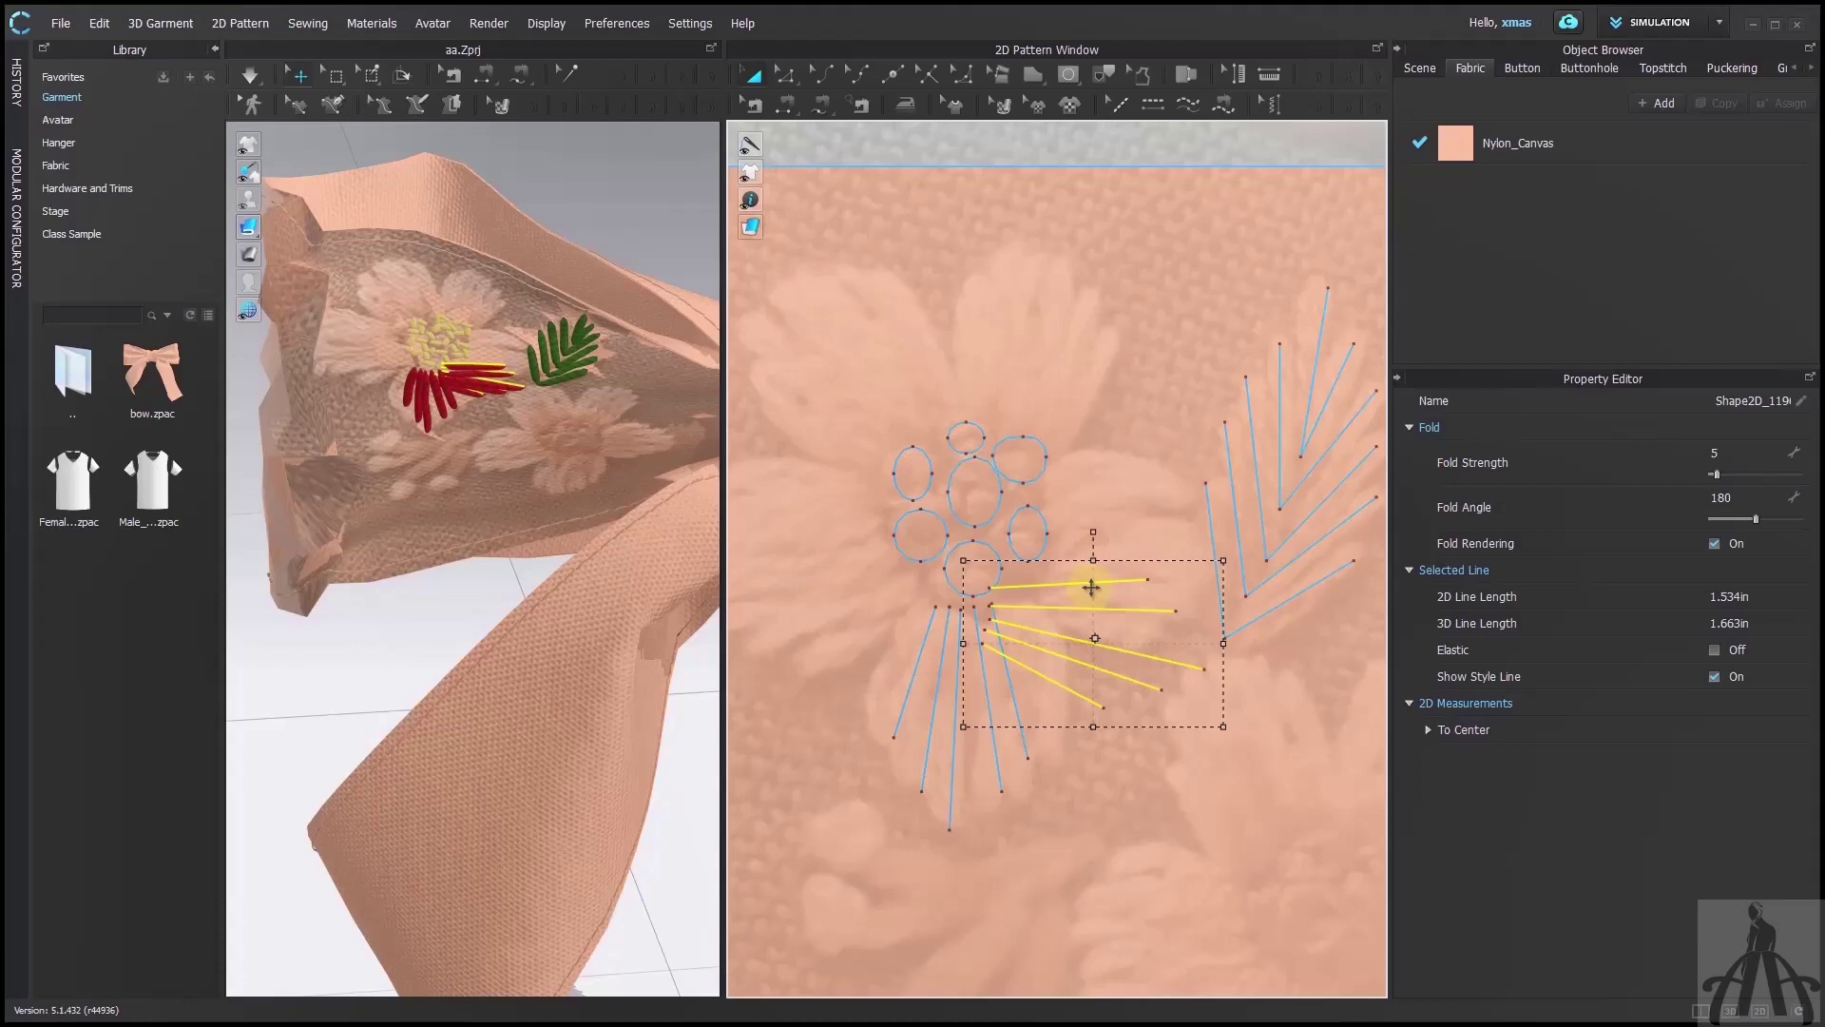
Select the five copied lines individually and fit them onto the flower's right-hand petal
left_click(1122, 581)
left_click(1137, 654, "shift")
left_click(1108, 608, "shift")
left_click(1108, 611, "shift")
left_click(1102, 669, "shift")
left_click(1097, 644, "shift")
left_click(1080, 694, "shift")
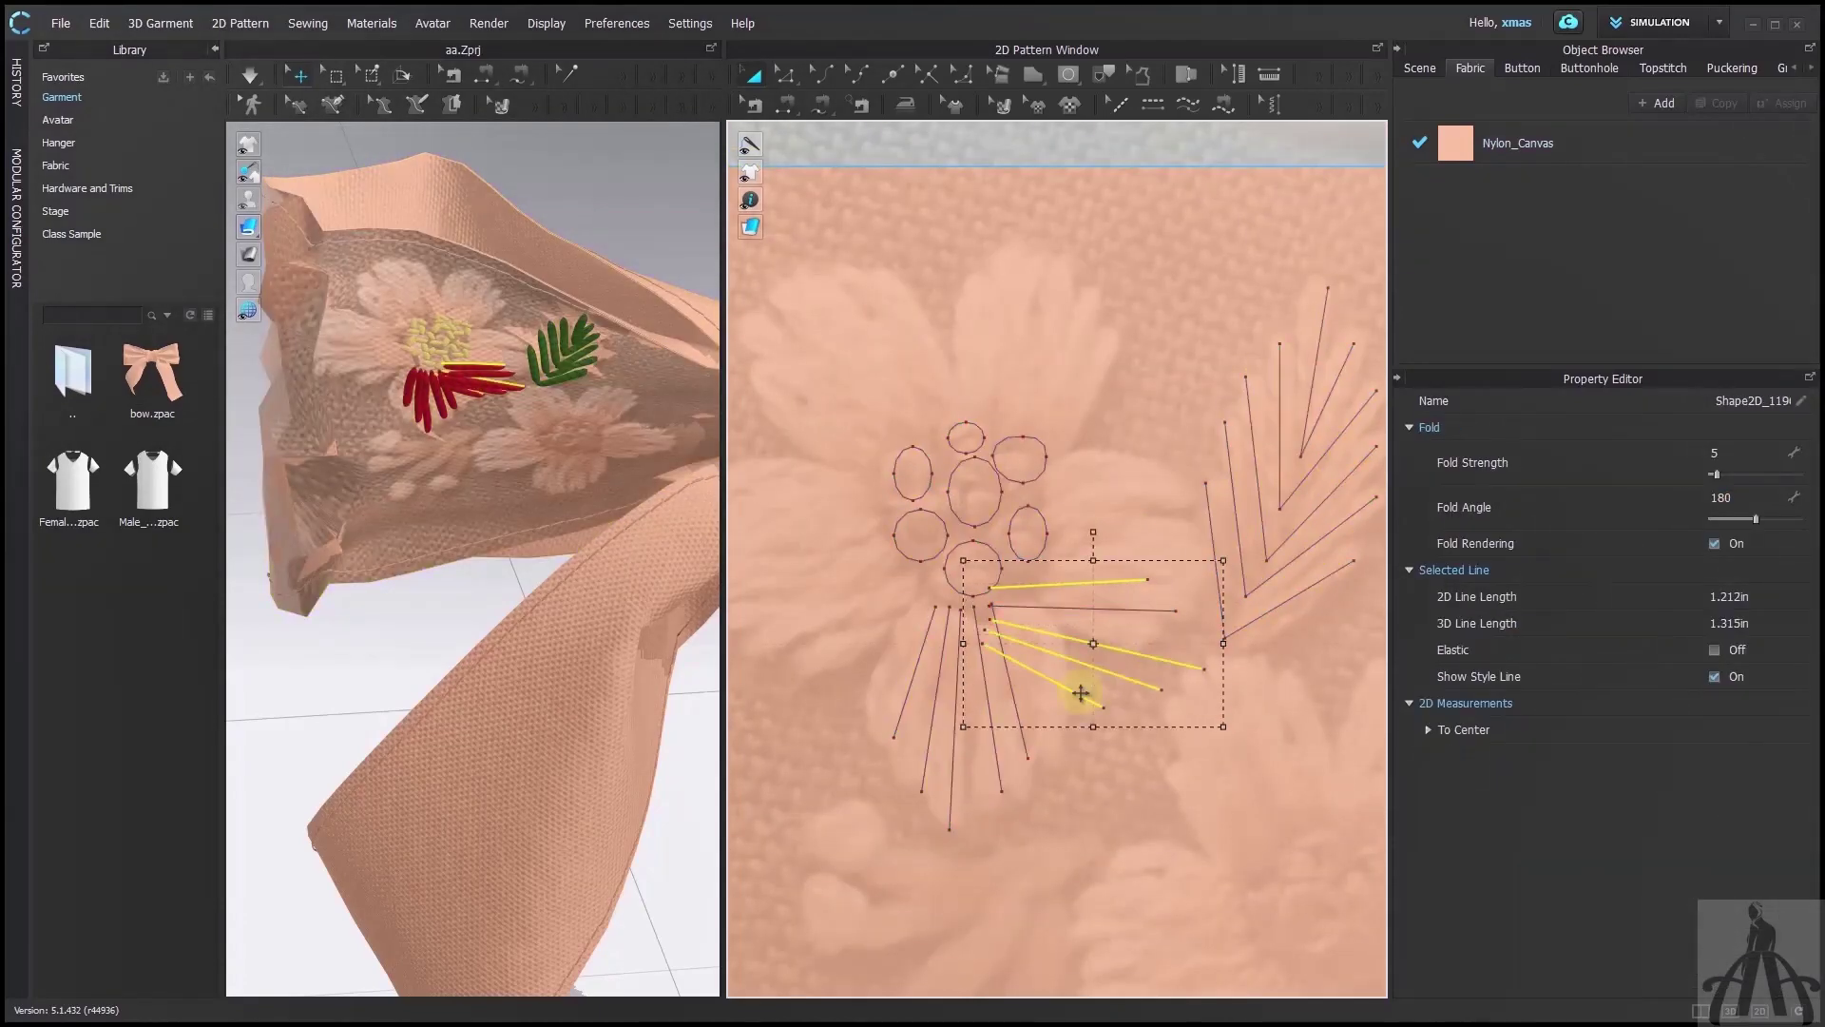
left_click(1103, 608, "shift")
key("ctrl+c")
key("ctrl+v")
left_click_drag(1280, 629, 1226, 595)
Paste another copy of the petal lines above the flower center, then rotate and fit it to the upper-right petal
key("ctrl+c")
key("ctrl+v")
left_click(1092, 421)
left_click_drag(1092, 327, 993, 400)
left_click_drag(1114, 386, 1092, 326)
left_click_drag(1092, 326, 1072, 295)
left_click_drag(1054, 228, 1035, 216)
Duplicate the upper-right petal's lines, then rotate and move the copy onto the upper-left petal
key("ctrl+c")
key("ctrl+v")
left_click(916, 350)
left_click_drag(917, 223, 813, 273)
left_click_drag(913, 335, 855, 350)
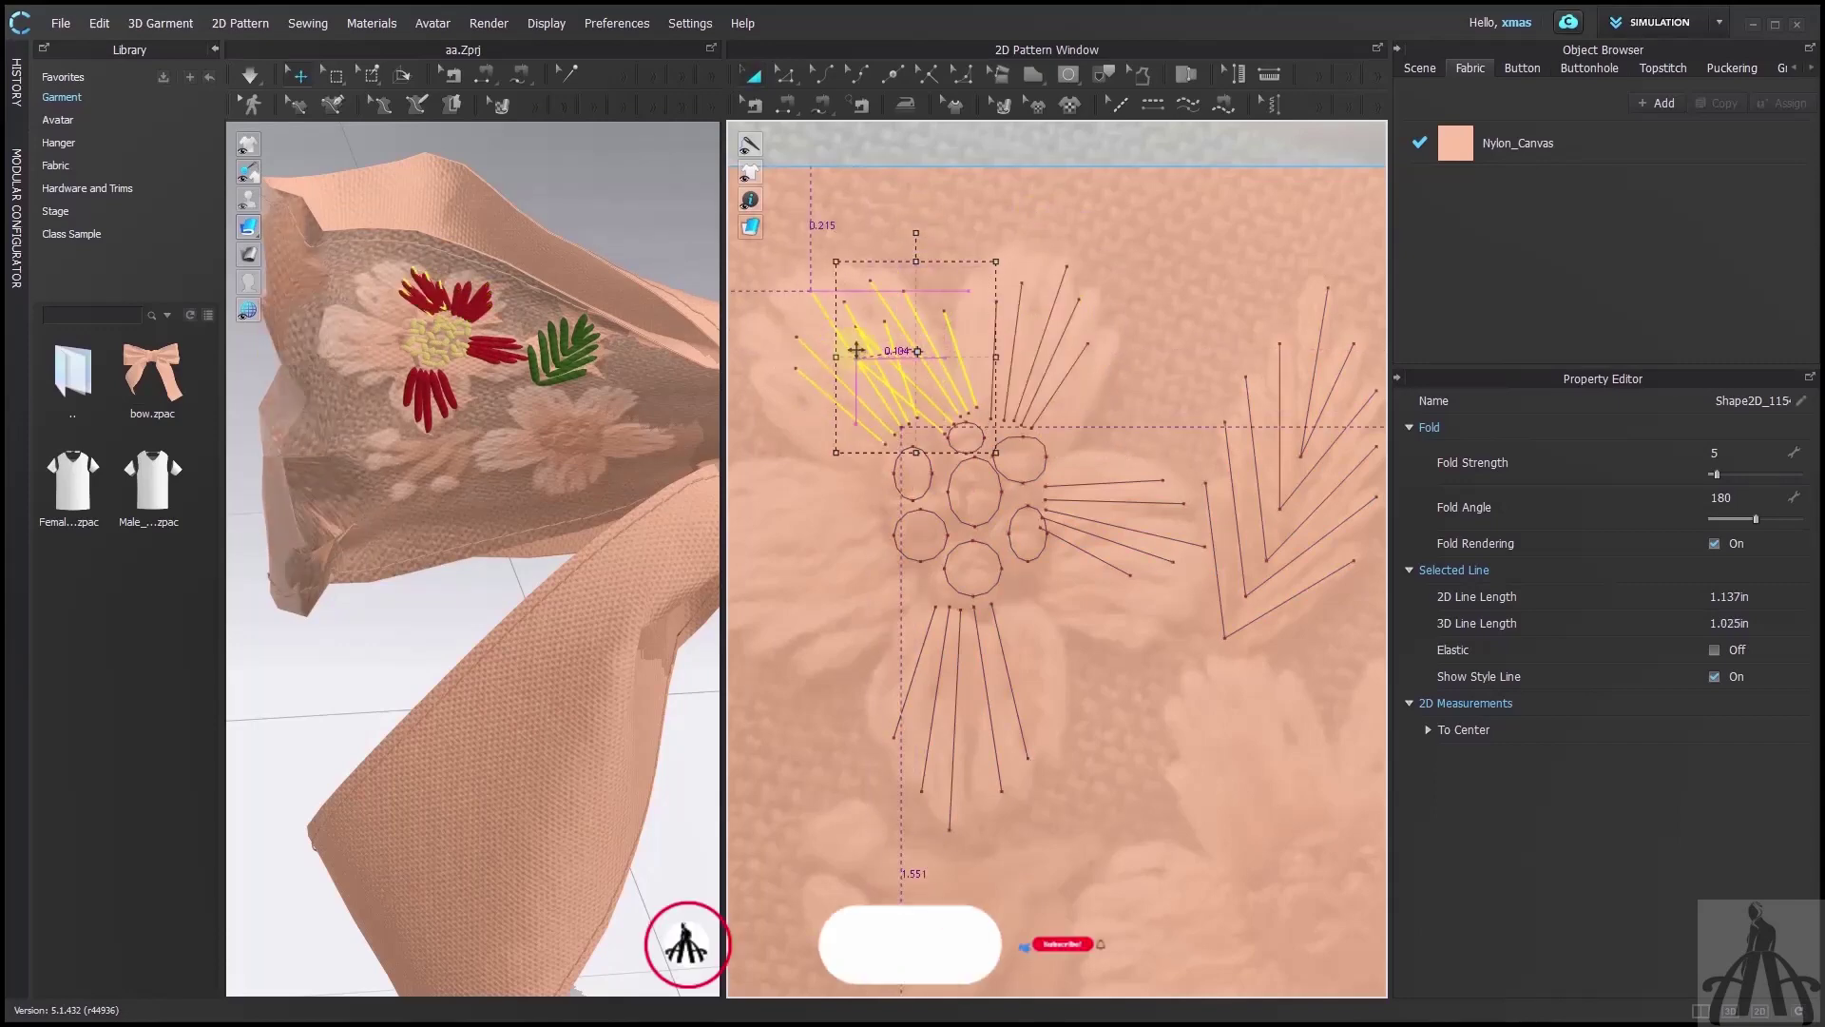
left_click_drag(777, 278, 746, 262)
Paste a copy of the petal lines, then rotate and move it onto the flower's left-hand petal
left_click(1141, 338, "shift")
left_click_drag(1182, 319, 1203, 293)
key("ctrl+c")
key("ctrl+v")
left_click(938, 614)
left_click_drag(939, 475, 825, 696)
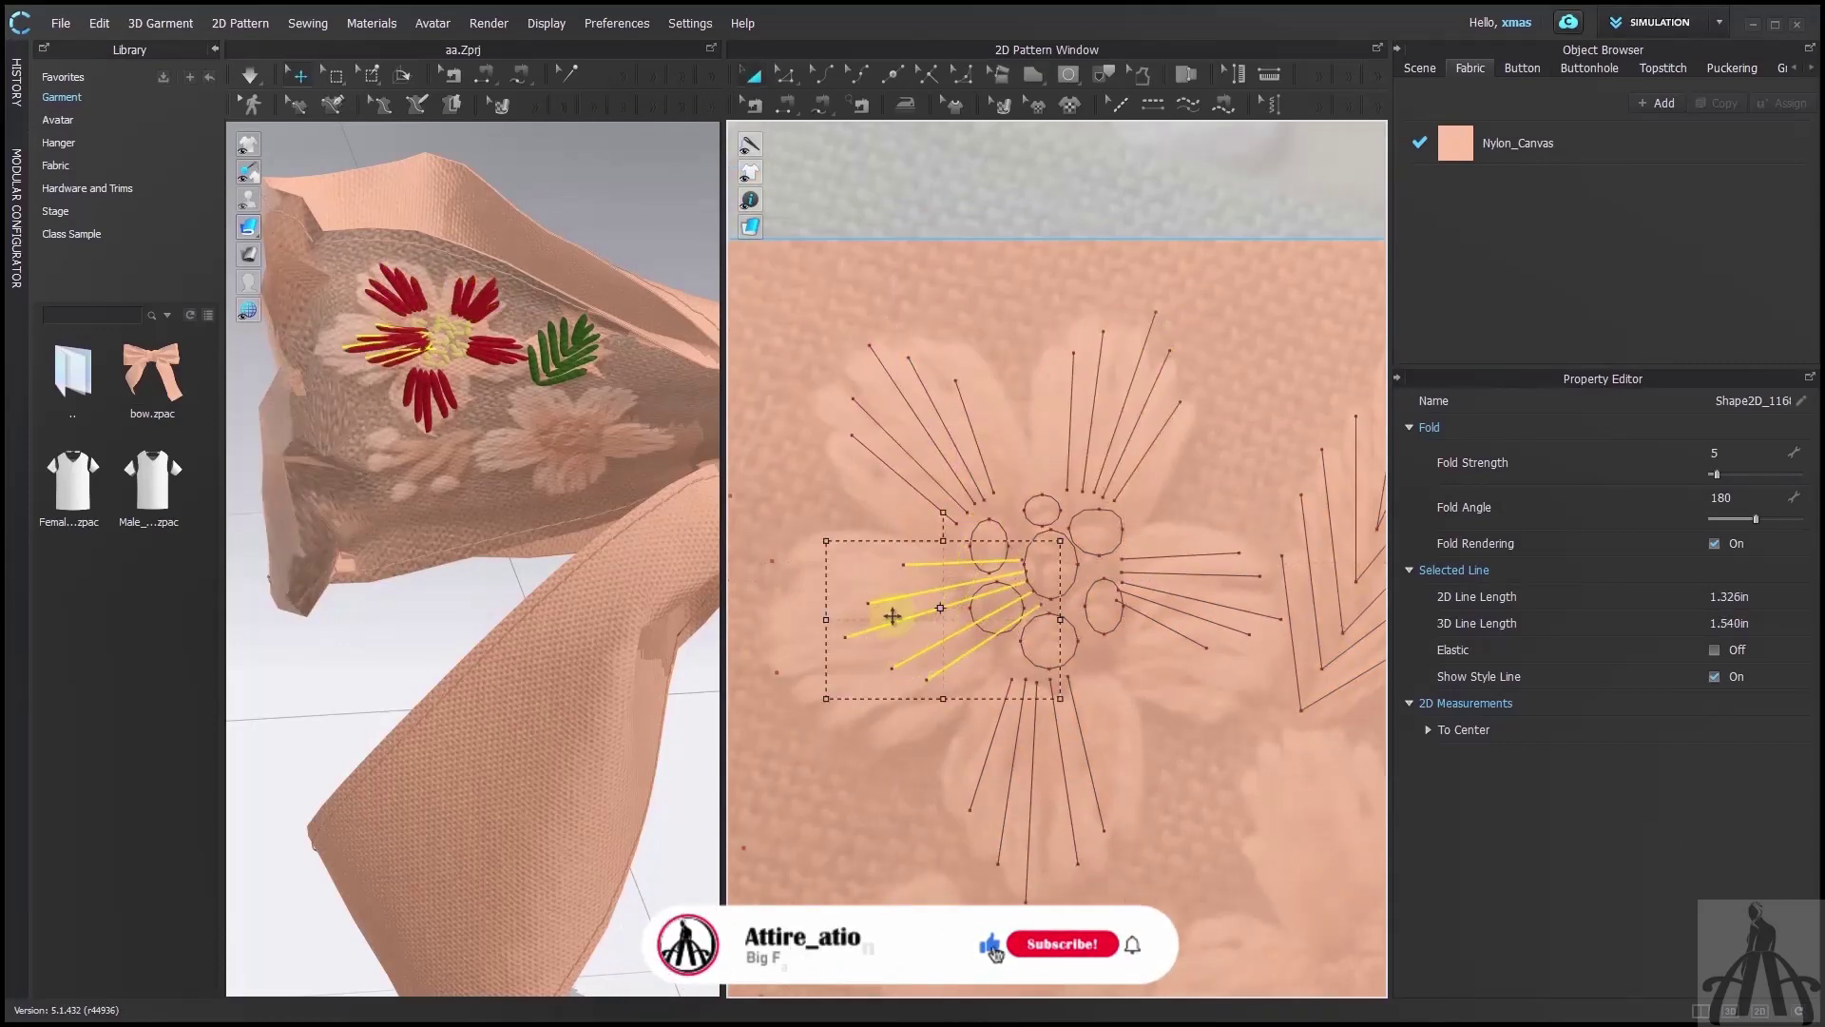
left_click_drag(892, 615, 825, 635)
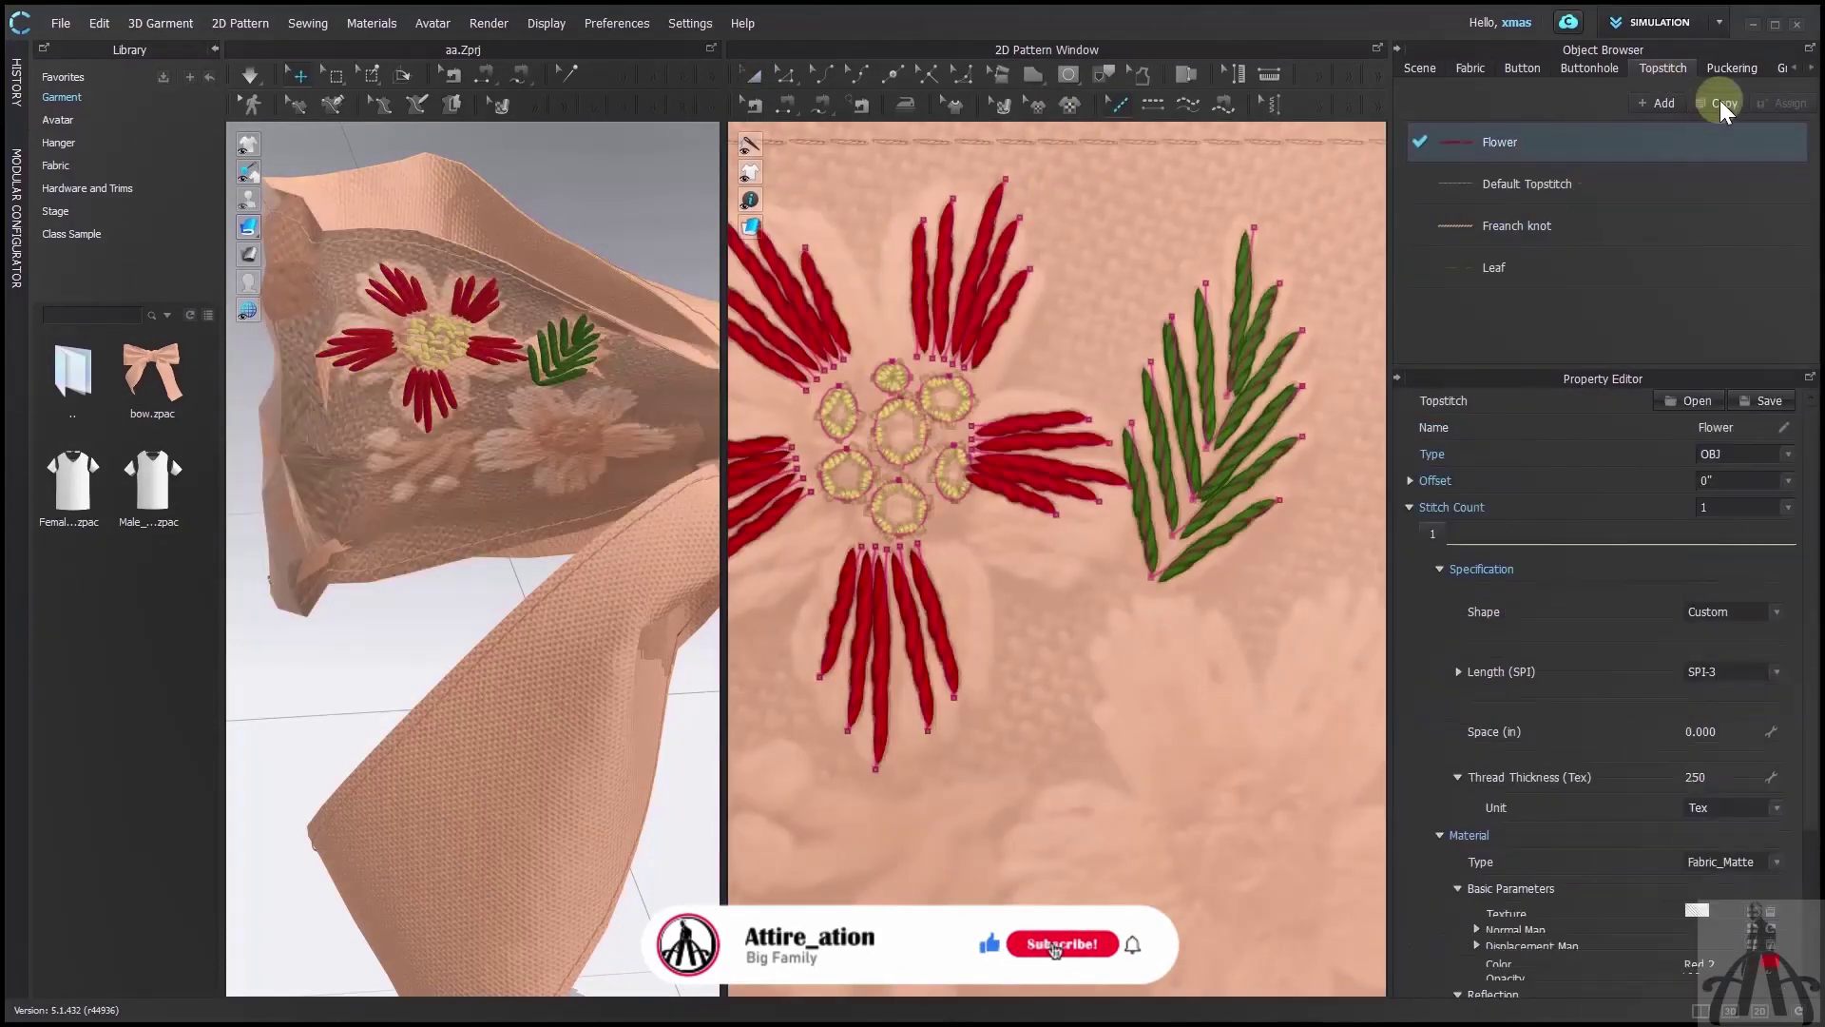
Name the copy of the Flower topstitch Flower 2nd color and draw extra straight lines between the existing petal lines
double_click(1575, 312)
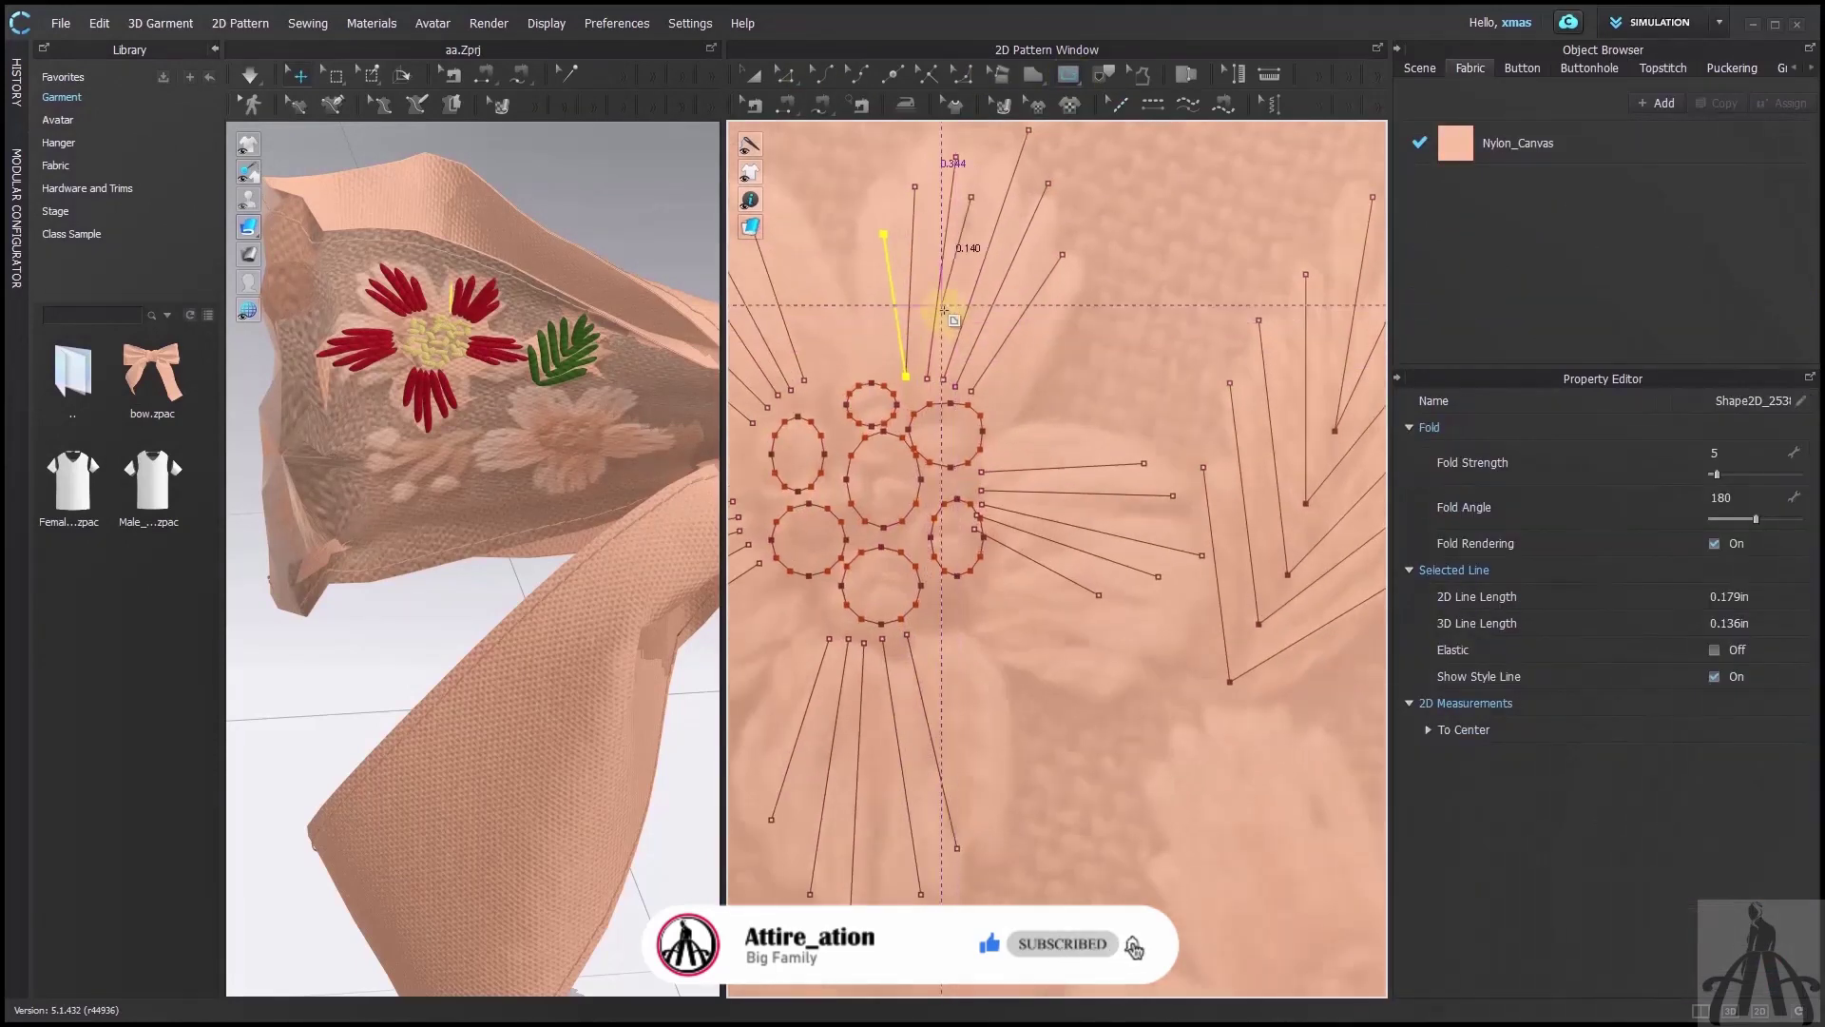
double_click(935, 322)
left_click(1036, 255)
double_click(1002, 345)
left_click(950, 360)
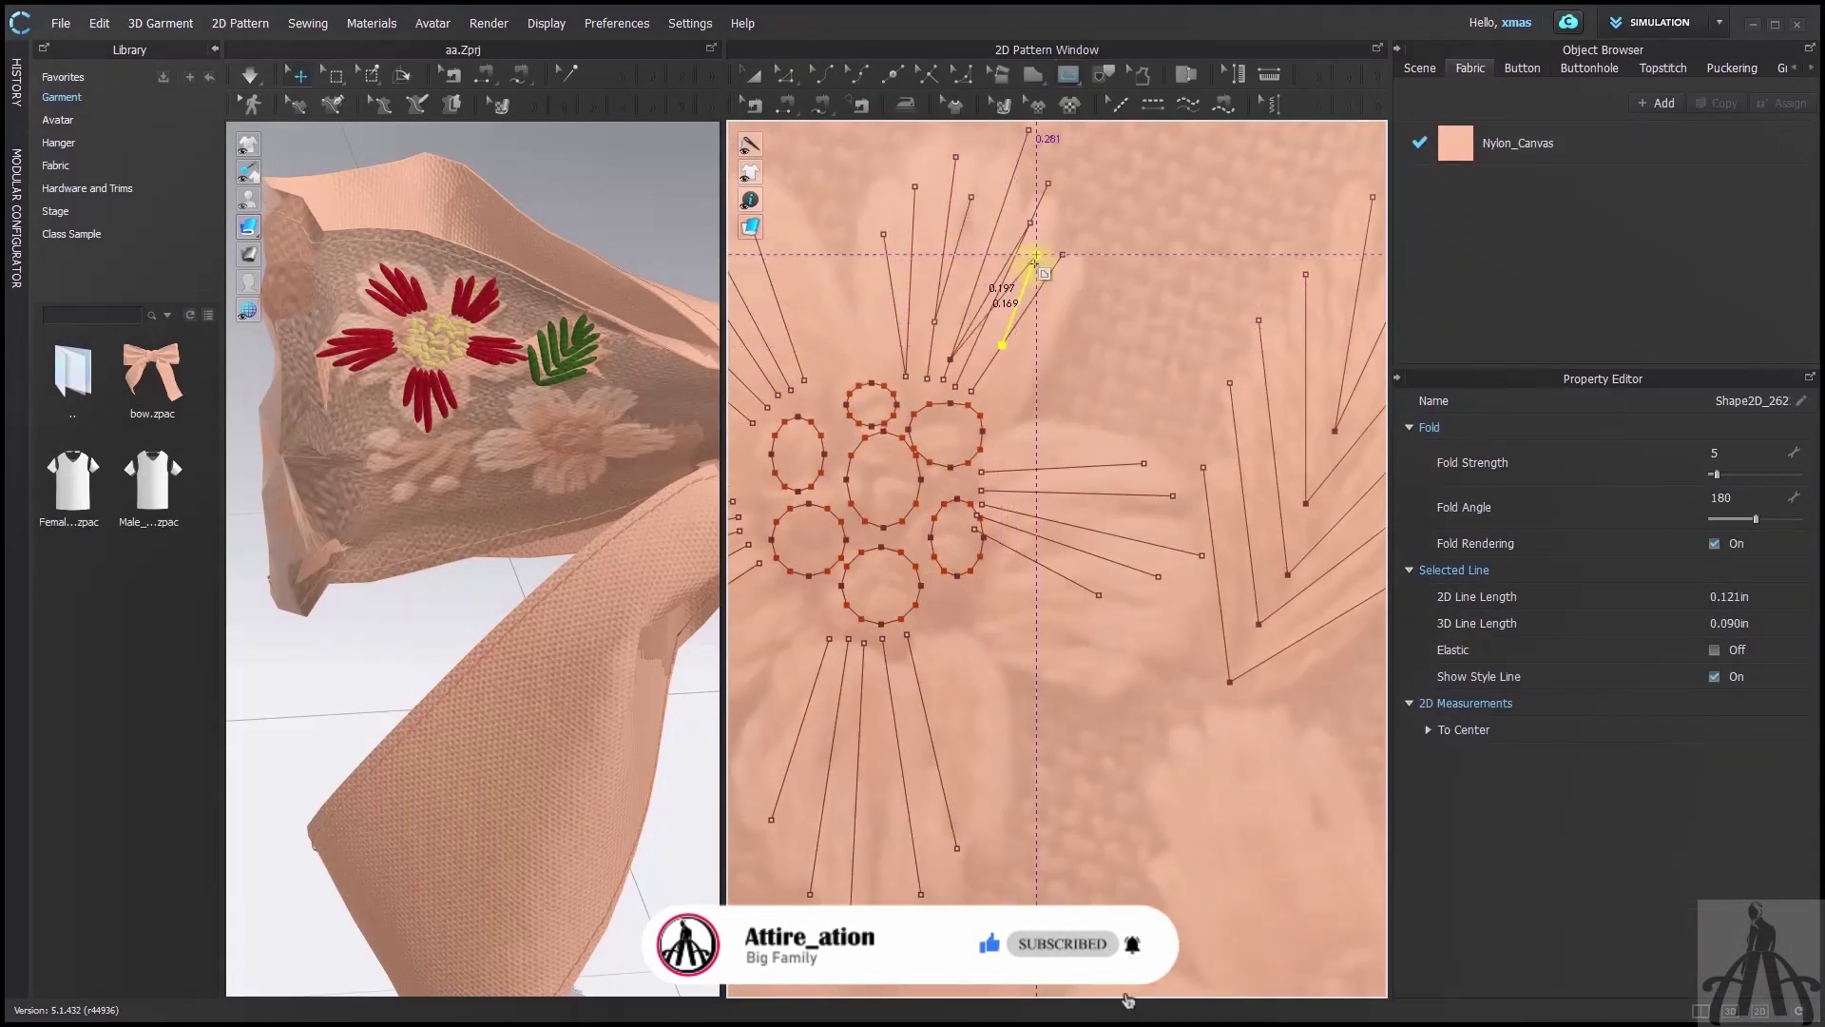
double_click(1030, 222)
left_click(1016, 469)
scroll(1093, 475, "up", 1)
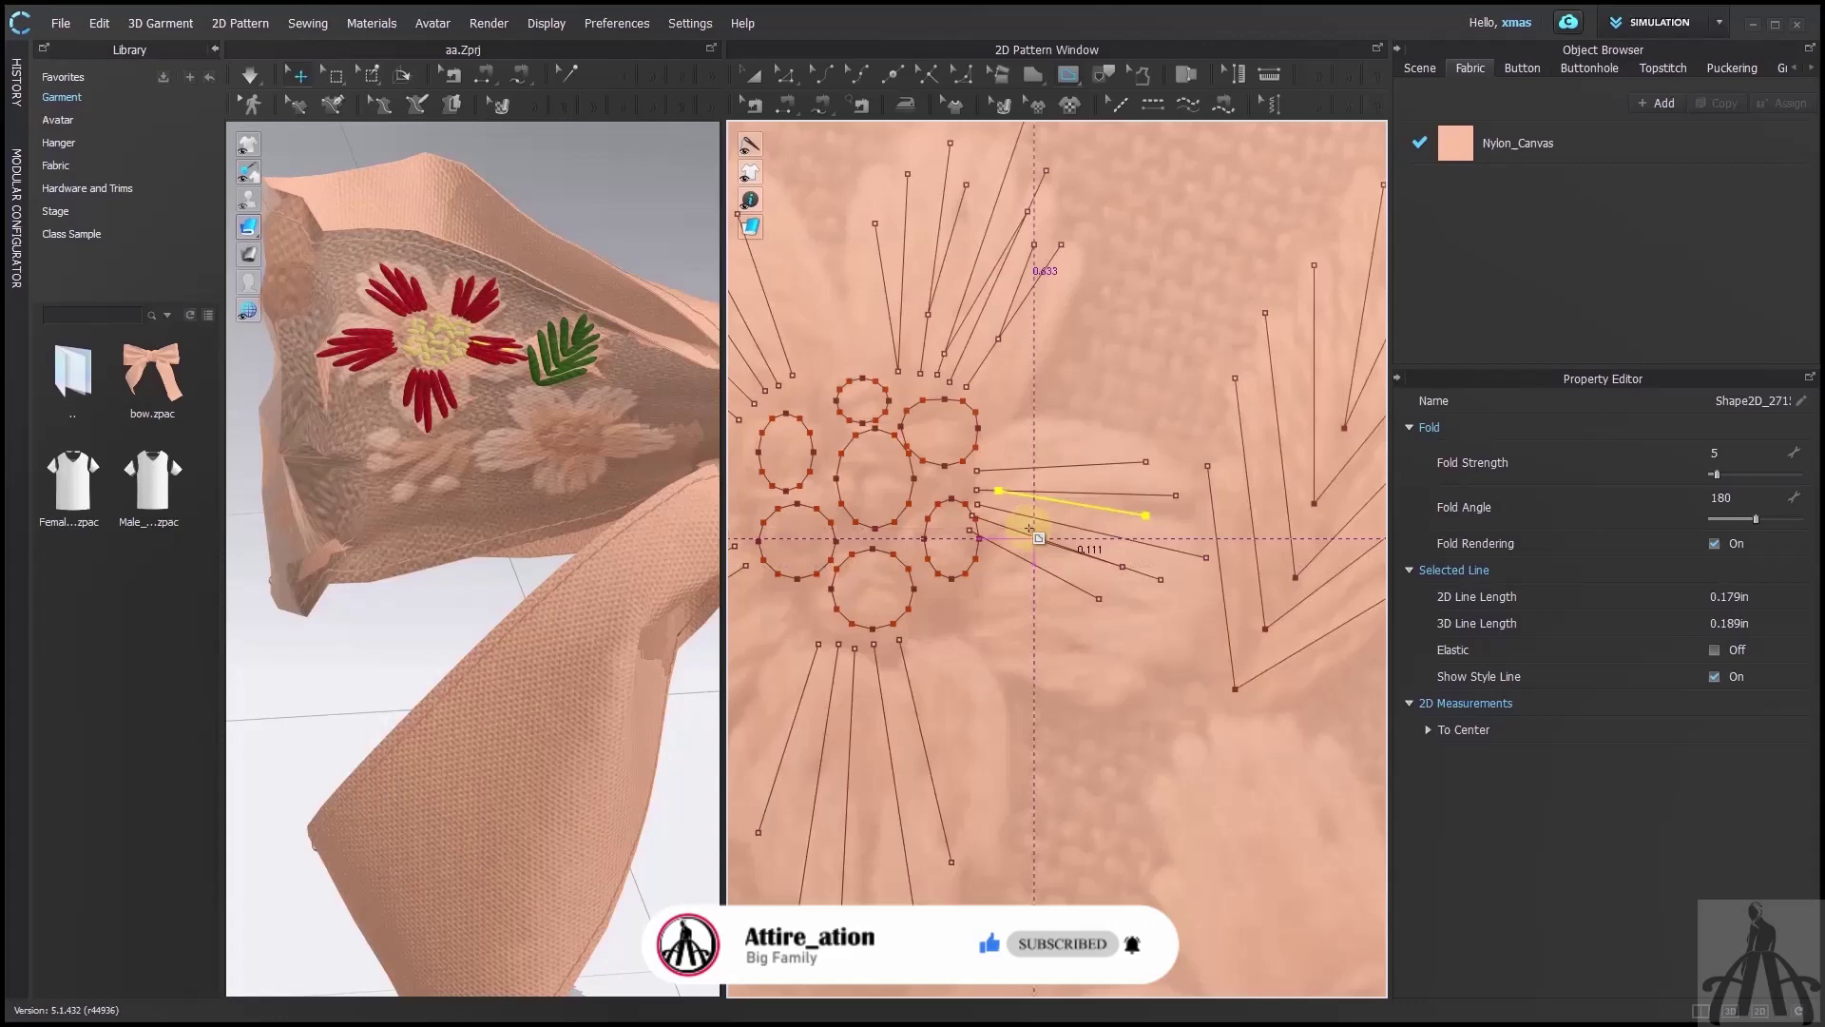
middle_click_drag(903, 825, 1143, 822)
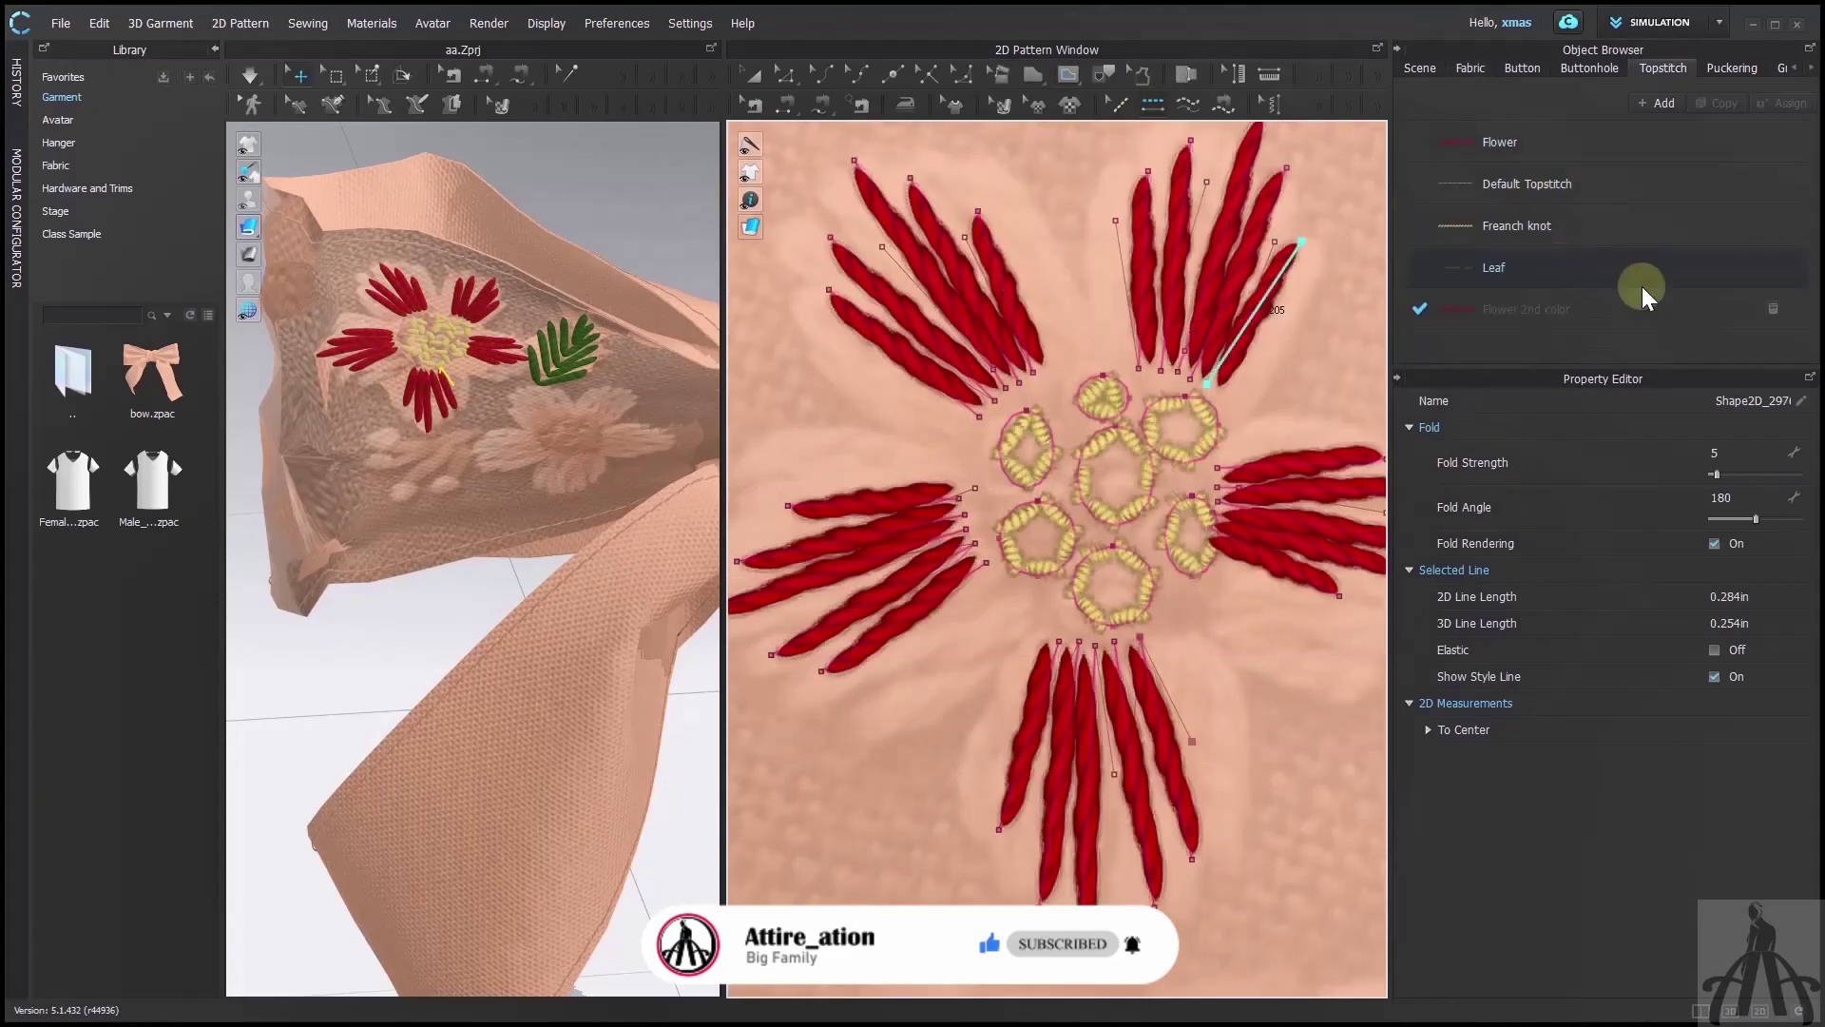
Open the properties of the Flower 2nd color topstitch
left_click(1616, 308)
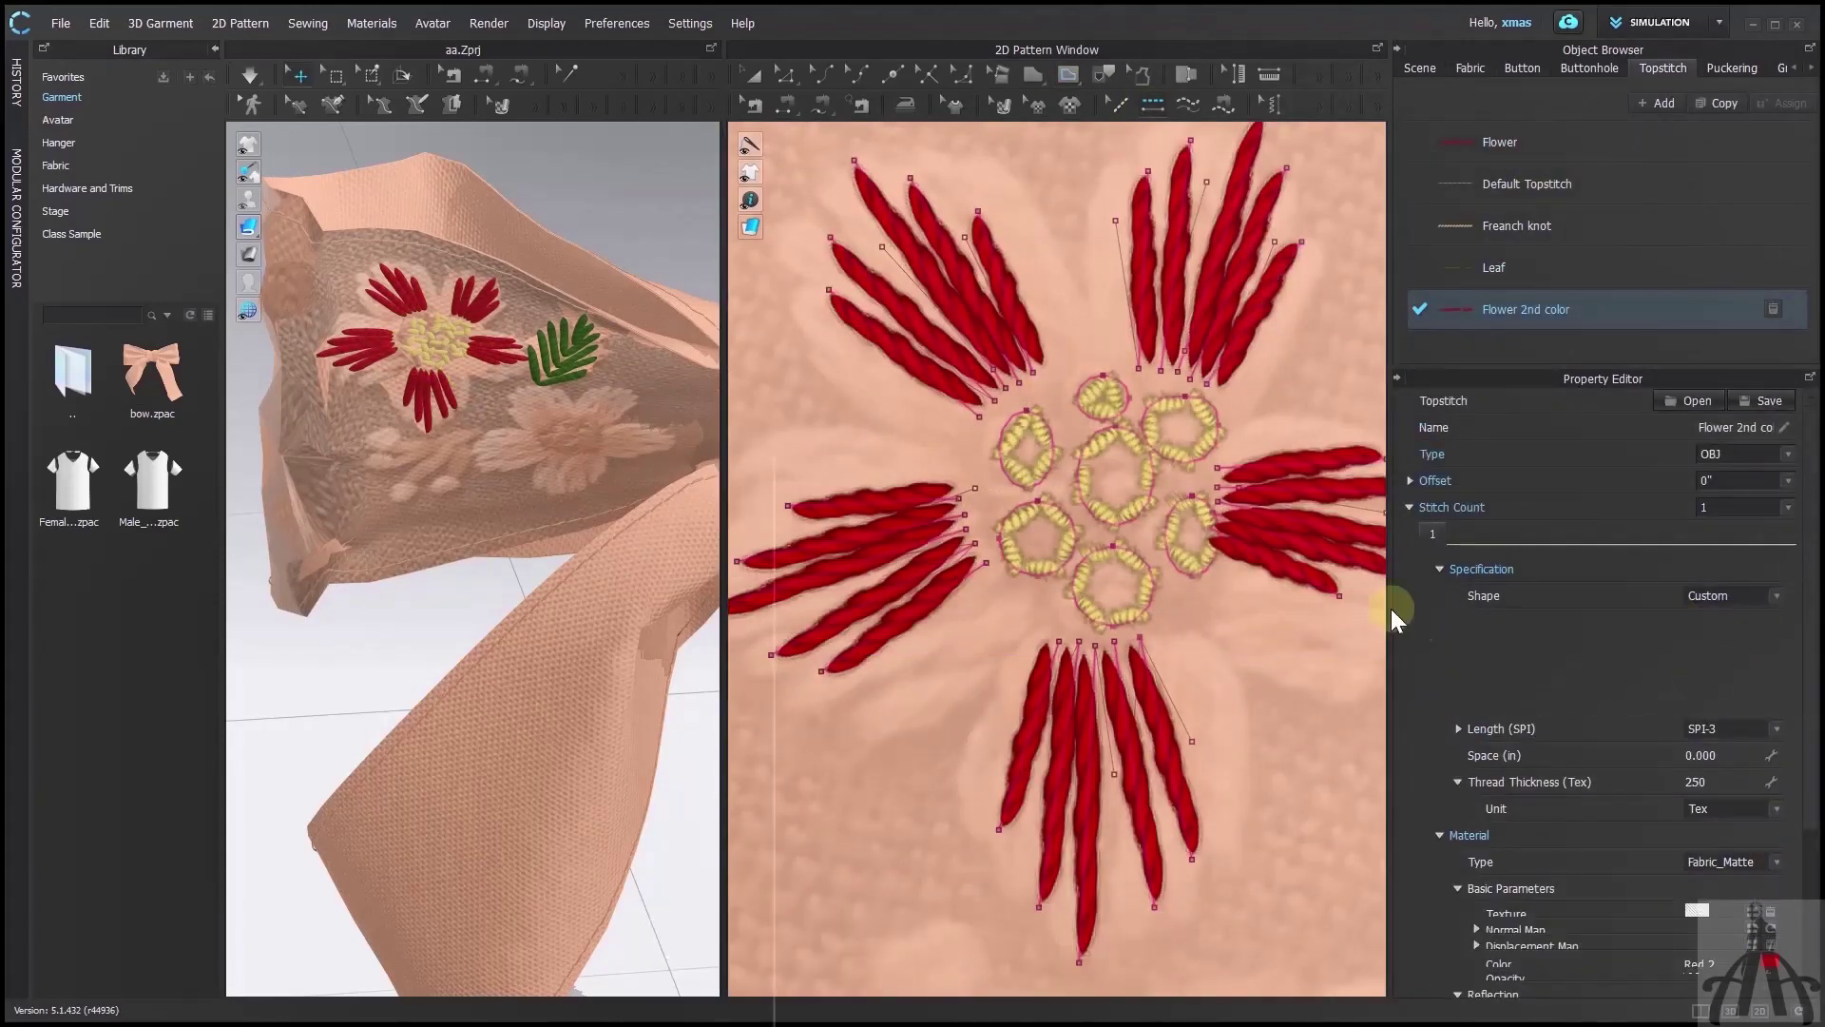